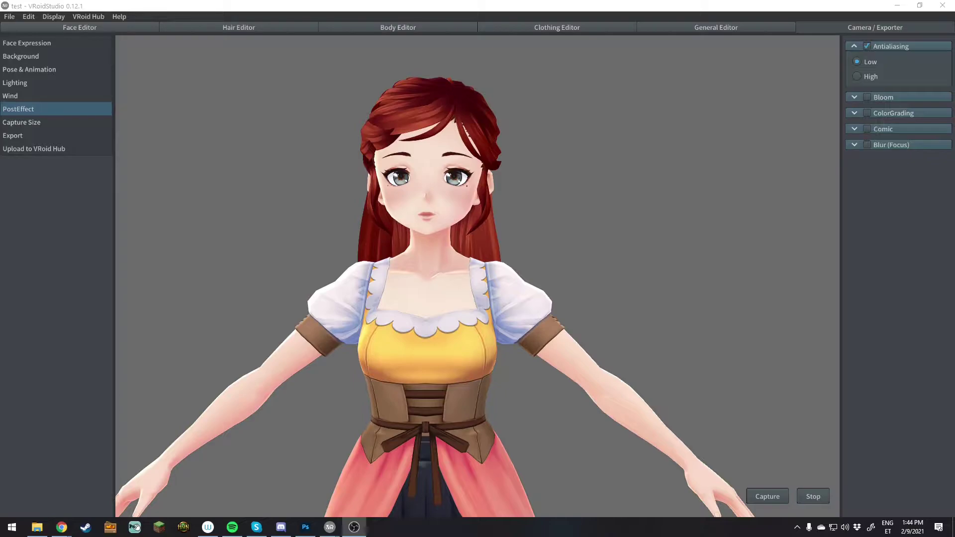
pyautogui.moveTo(406, 292); pyautogui.dragTo(440, 300, button='right')
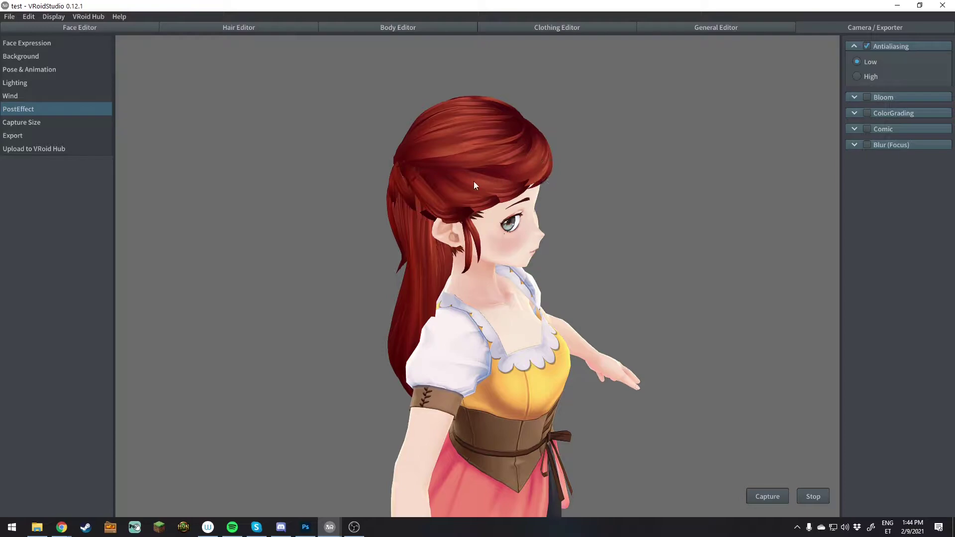
pyautogui.moveTo(532, 293); pyautogui.dragTo(476, 284, button='right')
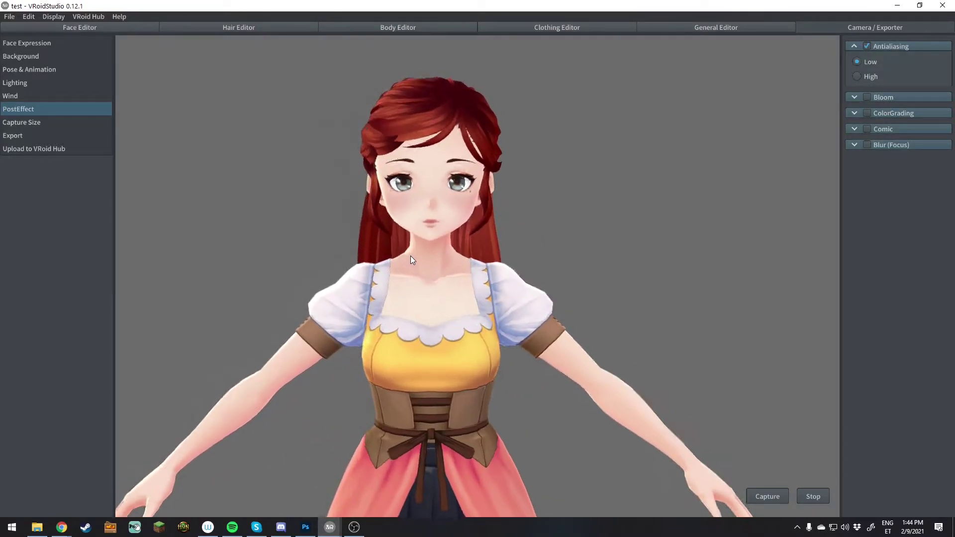
pyautogui.moveTo(401, 253); pyautogui.dragTo(559, 277, button='right')
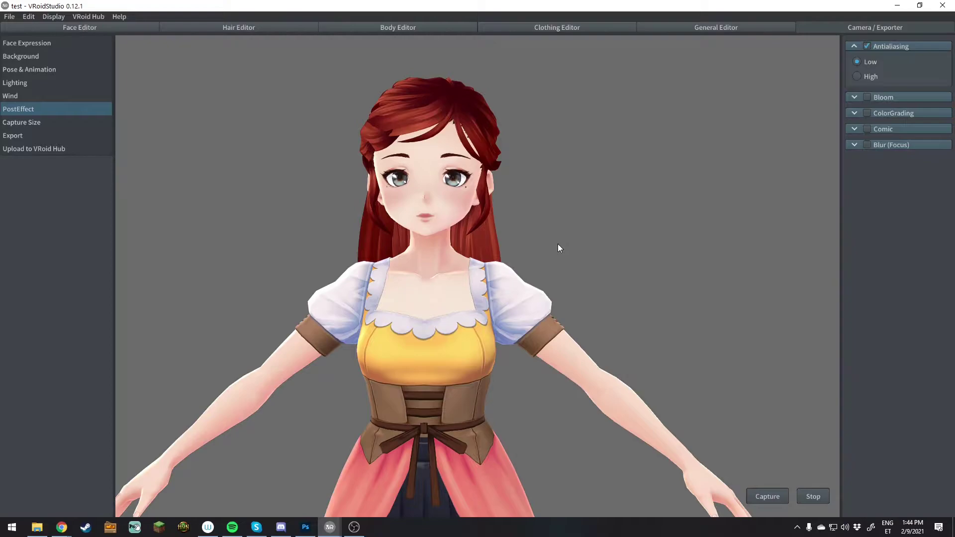
# Create a new avatar from the avatar selection window and add a freehand hair group to it.
pyautogui.moveTo(330, 527)
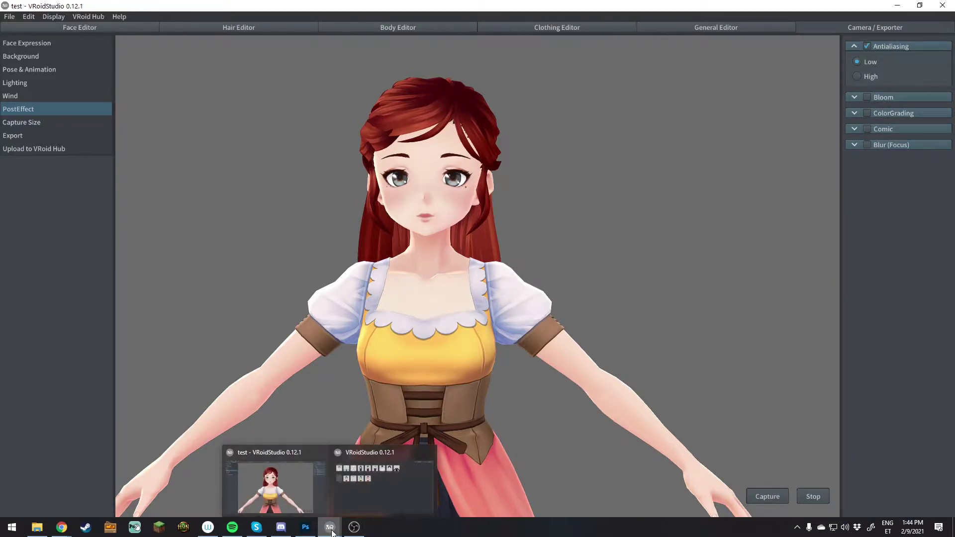
pyautogui.click(361, 503)
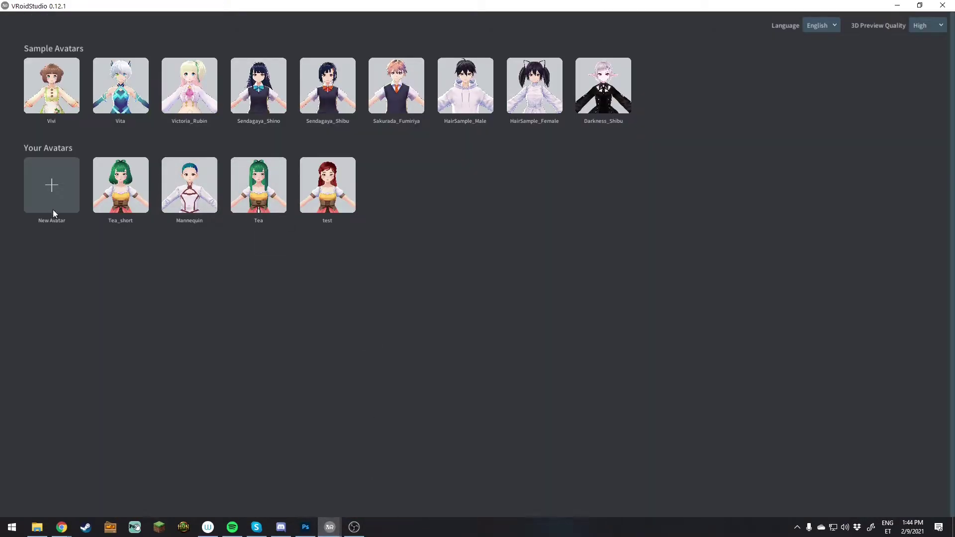
pyautogui.click(56, 186)
pyautogui.click(393, 238)
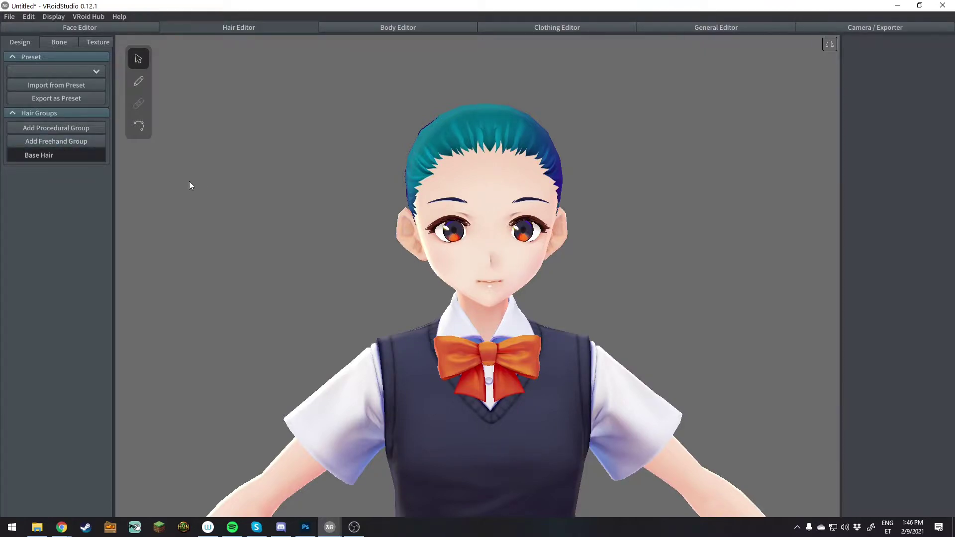
pyautogui.click(85, 142)
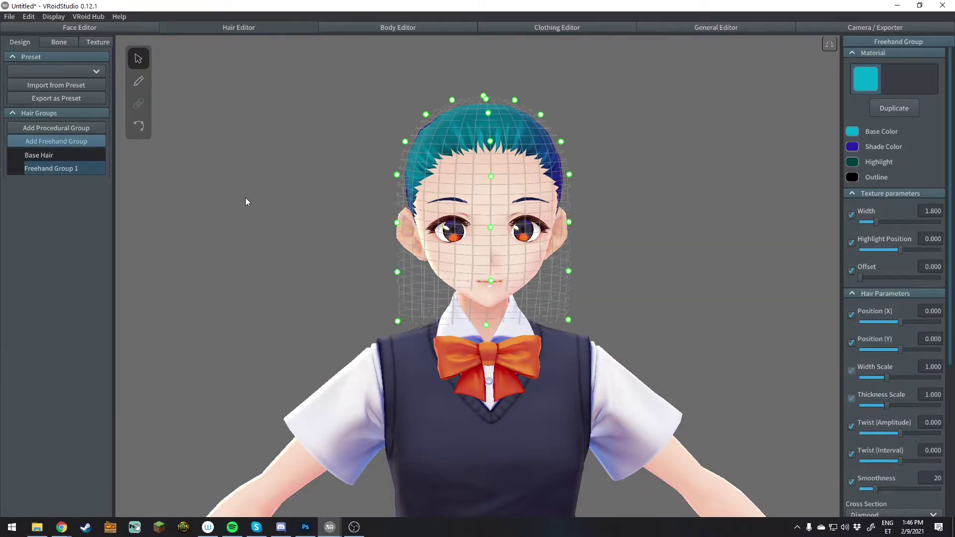
pyautogui.moveTo(536, 258); pyautogui.dragTo(388, 258, button='right')
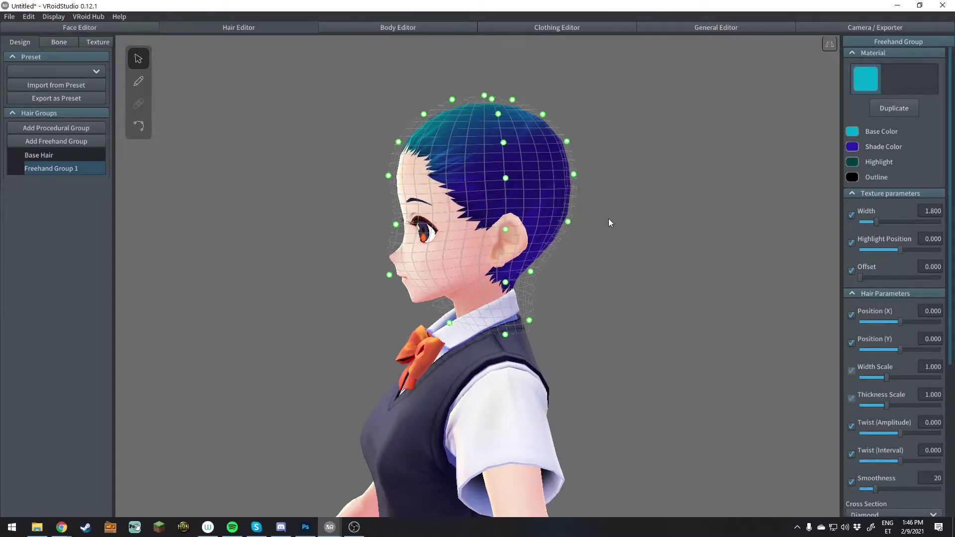
pyautogui.moveTo(580, 242)
pyautogui.mouseDown(button='right')
pyautogui.moveTo(517, 242)
pyautogui.moveTo(589, 237)
pyautogui.mouseUp(button='right')
pyautogui.moveTo(615, 279); pyautogui.dragTo(599, 288, button='right')
pyautogui.moveTo(531, 324); pyautogui.dragTo(505, 291)
pyautogui.moveTo(498, 299); pyautogui.dragTo(614, 250, button='right')
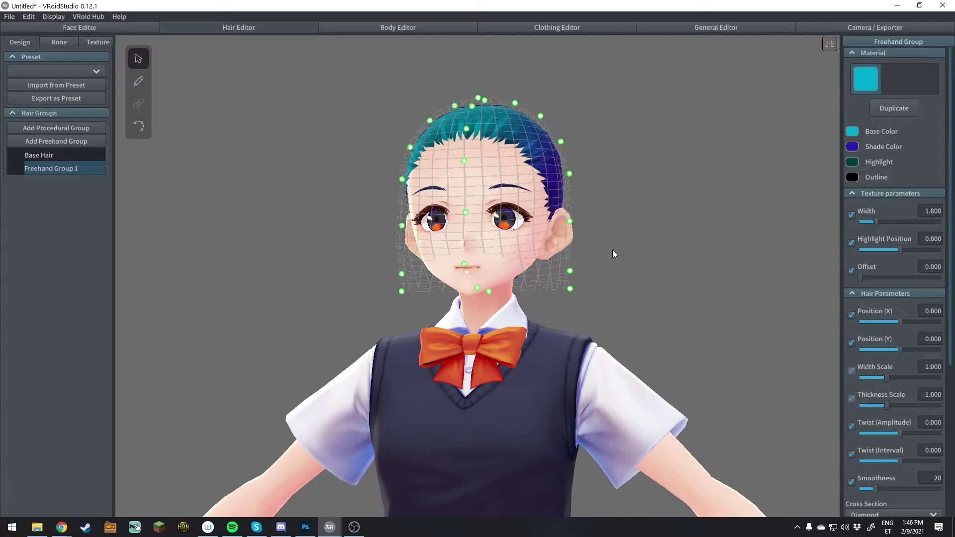
pyautogui.moveTo(633, 309)
pyautogui.mouseDown(button='right')
pyautogui.moveTo(541, 309)
pyautogui.moveTo(614, 294)
pyautogui.moveTo(637, 306)
pyautogui.mouseUp(button='right')
pyautogui.hotkey('ctrl', 'z')
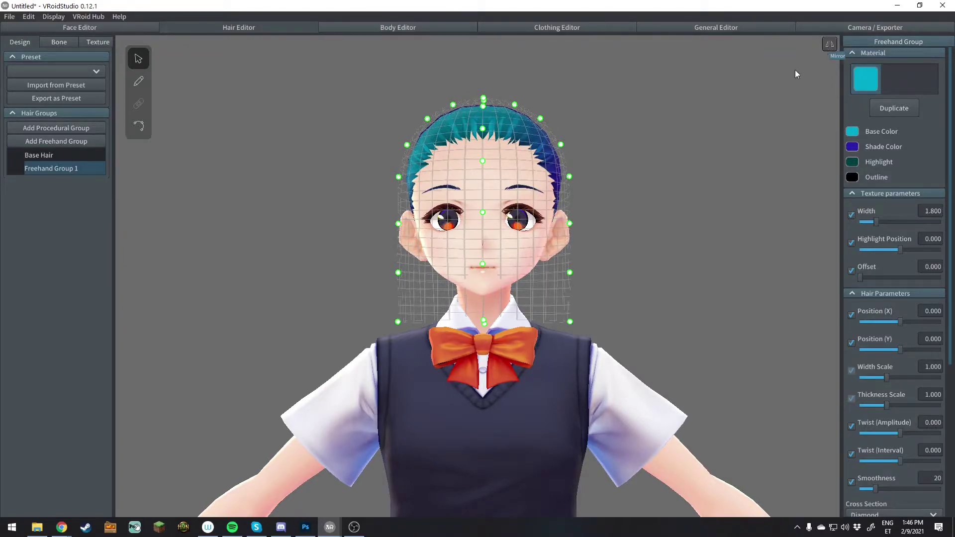
# Pull the lower side control points of the hair guide mesh symmetrically inward toward the neck.
pyautogui.moveTo(640, 249); pyautogui.dragTo(624, 273, button='right')
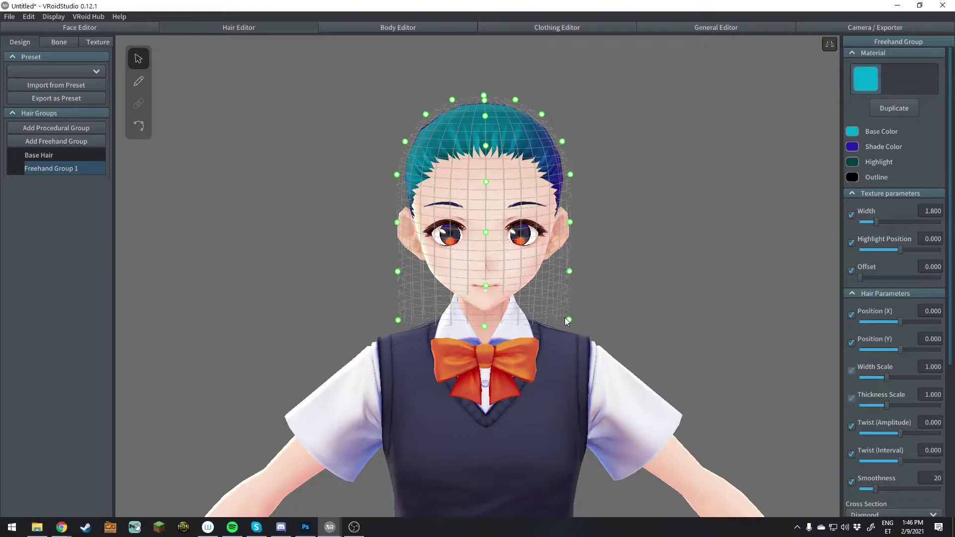
pyautogui.moveTo(569, 319); pyautogui.dragTo(528, 318)
pyautogui.moveTo(528, 321); pyautogui.dragTo(486, 294, button='right')
pyautogui.moveTo(476, 291)
pyautogui.mouseDown()
pyautogui.moveTo(479, 276)
pyautogui.moveTo(481, 291)
pyautogui.mouseUp()
pyautogui.moveTo(481, 292); pyautogui.dragTo(560, 314, button='right')
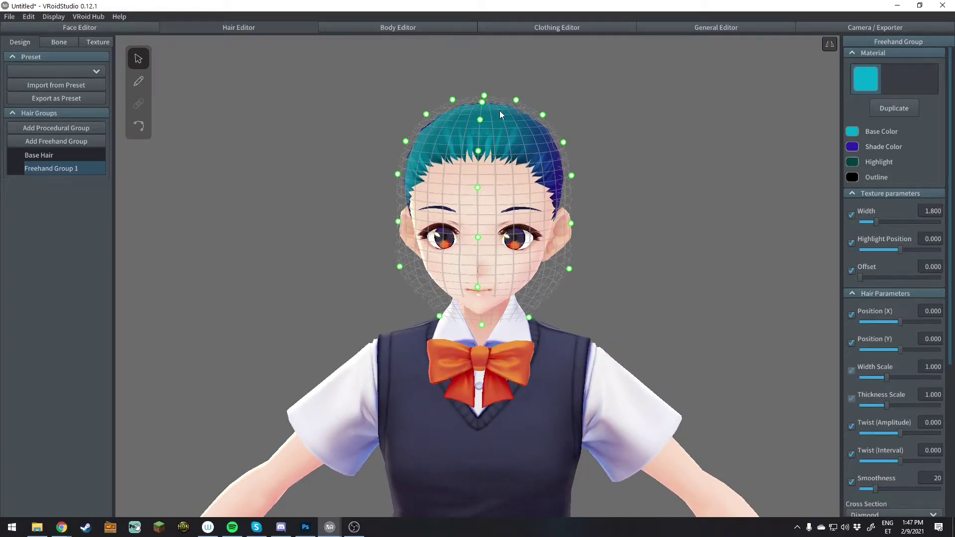
# Brush a first hair strand sweeping from the forehead hairline toward the character's right ear, using the reference image vtube-2.png.
pyautogui.click(140, 83)
pyautogui.moveTo(361, 212); pyautogui.dragTo(374, 214, button='right')
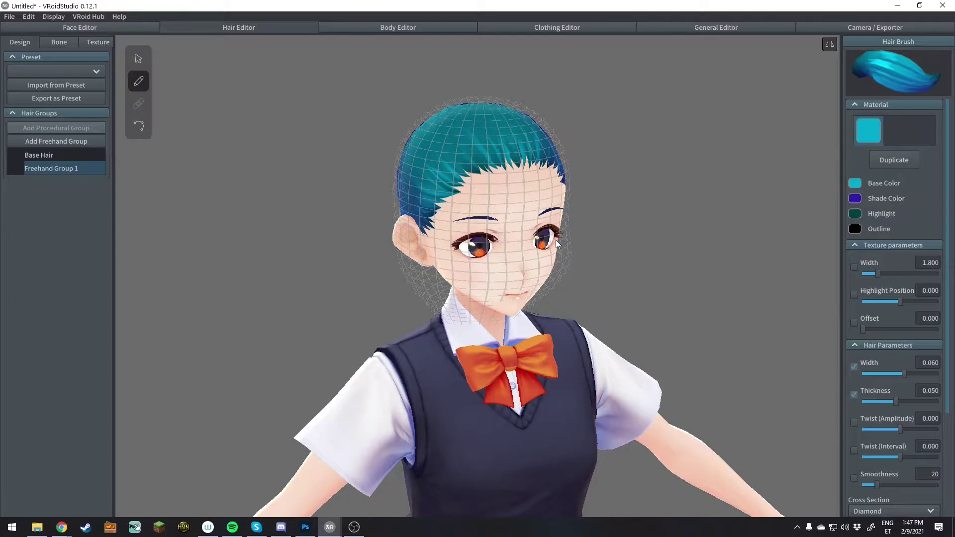
pyautogui.moveTo(558, 245); pyautogui.dragTo(549, 245, button='right')
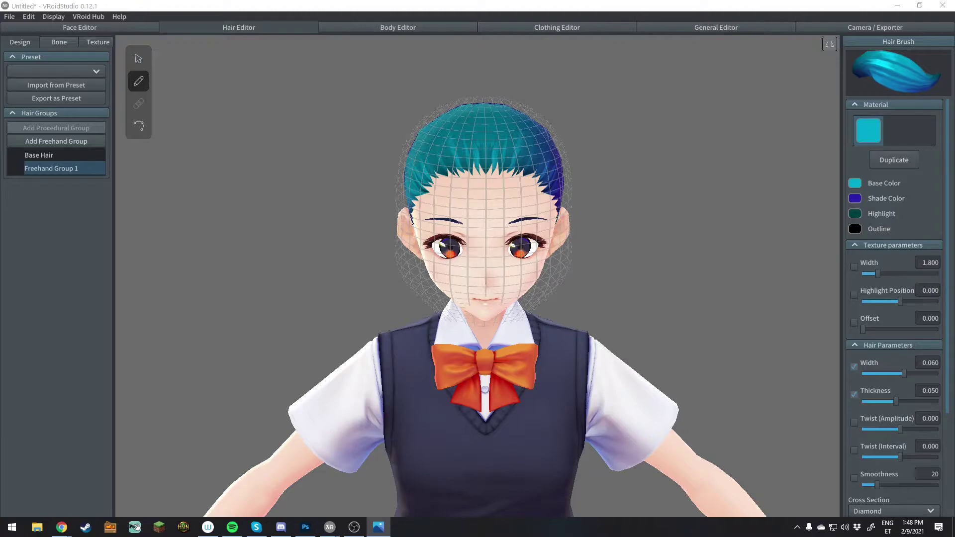
pyautogui.moveTo(951, 67); pyautogui.dragTo(756, 47)
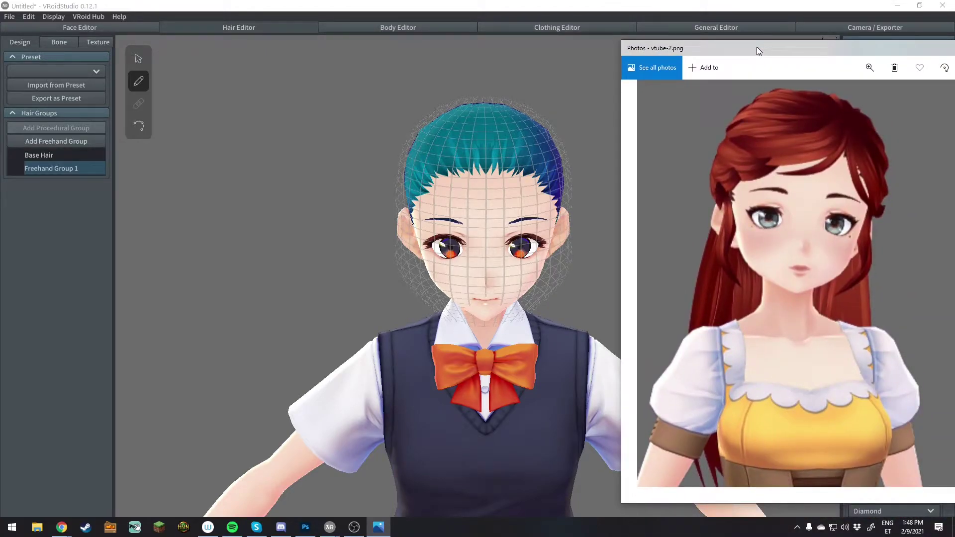
pyautogui.hotkey('alt', 'F4')
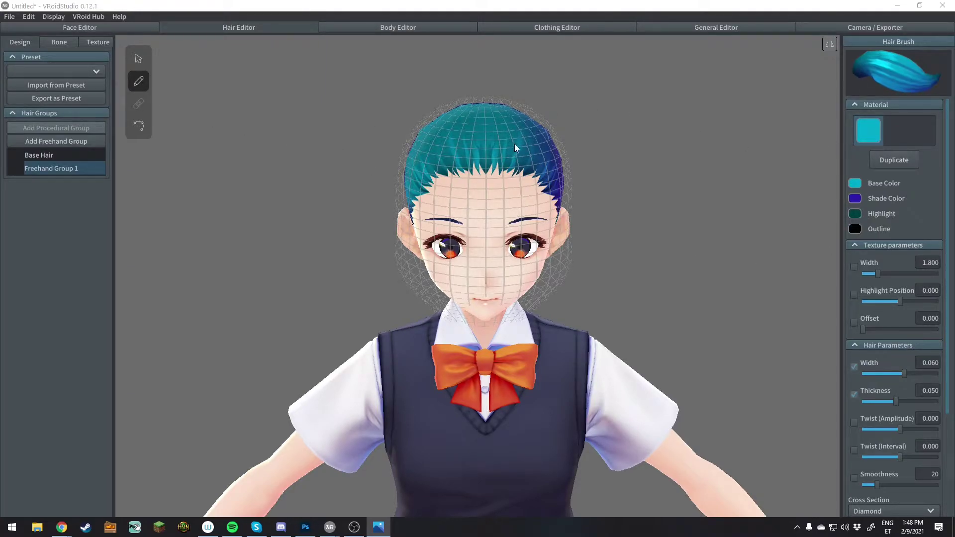
pyautogui.moveTo(514, 150)
pyautogui.mouseDown()
pyautogui.moveTo(457, 185)
pyautogui.moveTo(396, 173)
pyautogui.mouseUp()
pyautogui.moveTo(395, 173)
pyautogui.mouseDown(button='right')
pyautogui.moveTo(517, 223)
pyautogui.moveTo(433, 222)
pyautogui.moveTo(503, 219)
pyautogui.moveTo(308, 164)
pyautogui.moveTo(235, 117)
pyautogui.mouseUp(button='right')
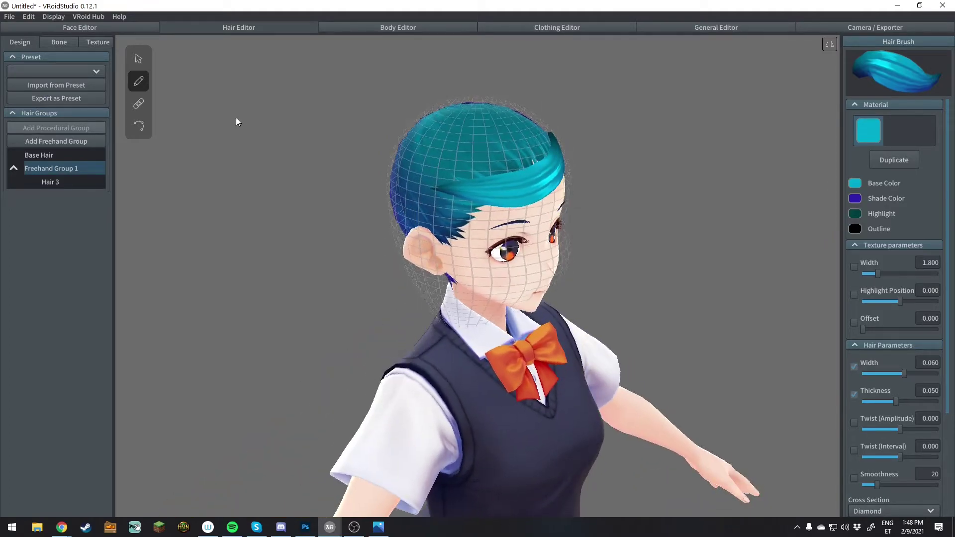
# Raise the middle control points of the first strand so it curves higher above the forehead.
pyautogui.click(139, 126)
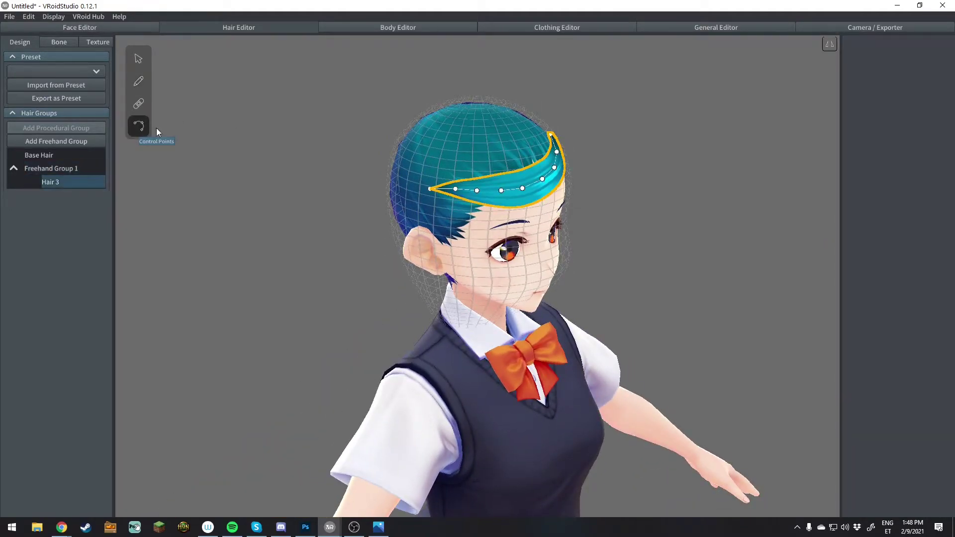
pyautogui.click(479, 185)
pyautogui.moveTo(501, 192); pyautogui.dragTo(521, 184)
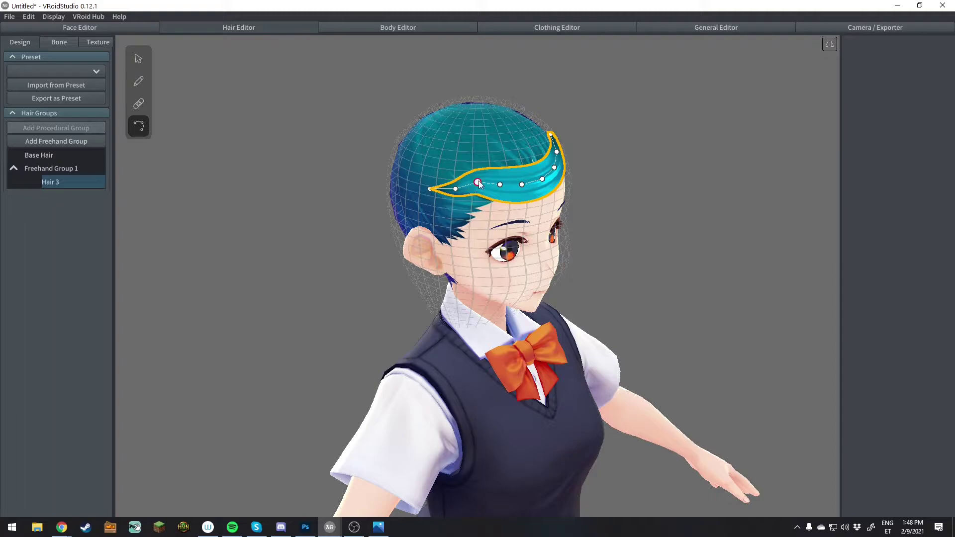
pyautogui.press('Escape')
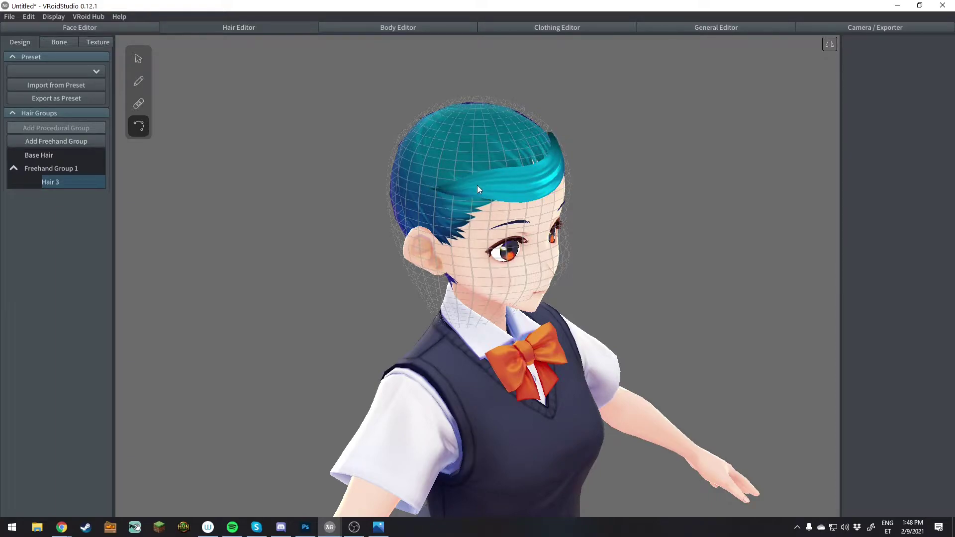
pyautogui.click(477, 186)
pyautogui.moveTo(454, 181); pyautogui.dragTo(533, 232, button='right')
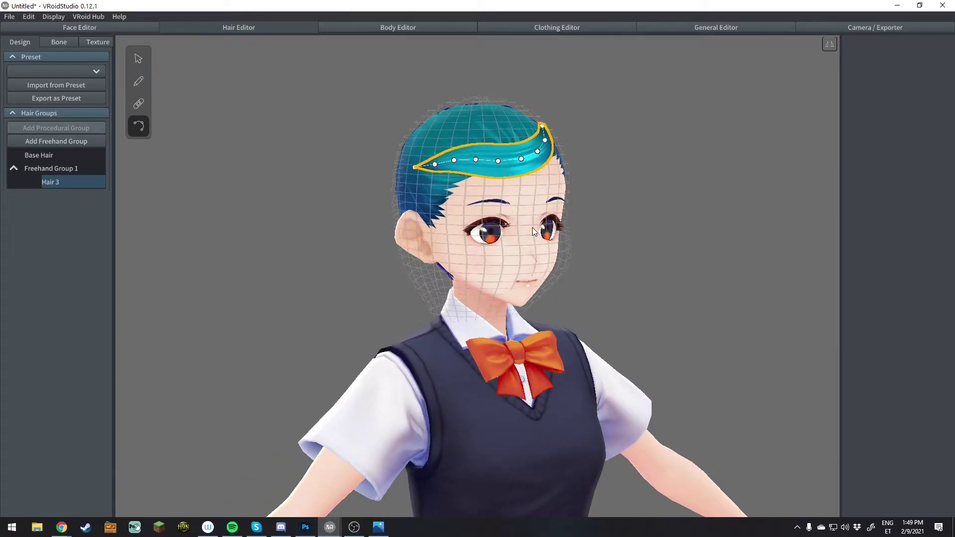
# Brush three more overlapping strands below and behind the first, continuing around the character's right side to the back of the head.
pyautogui.click(139, 81)
pyautogui.moveTo(507, 166)
pyautogui.mouseDown(button='right')
pyautogui.moveTo(485, 228)
pyautogui.moveTo(524, 239)
pyautogui.mouseUp(button='right')
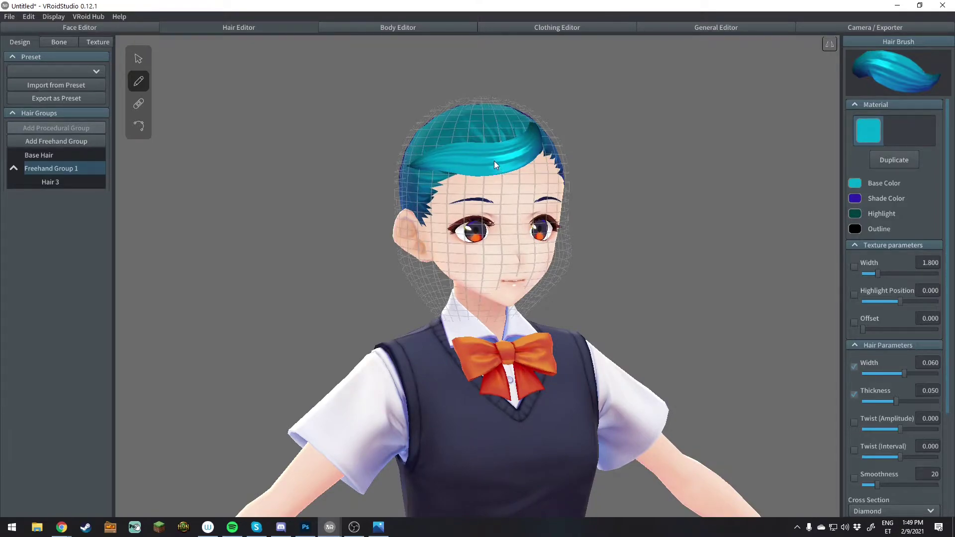
pyautogui.moveTo(494, 159)
pyautogui.mouseDown()
pyautogui.moveTo(446, 181)
pyautogui.moveTo(390, 175)
pyautogui.mouseUp()
pyautogui.moveTo(381, 166); pyautogui.dragTo(480, 239, button='right')
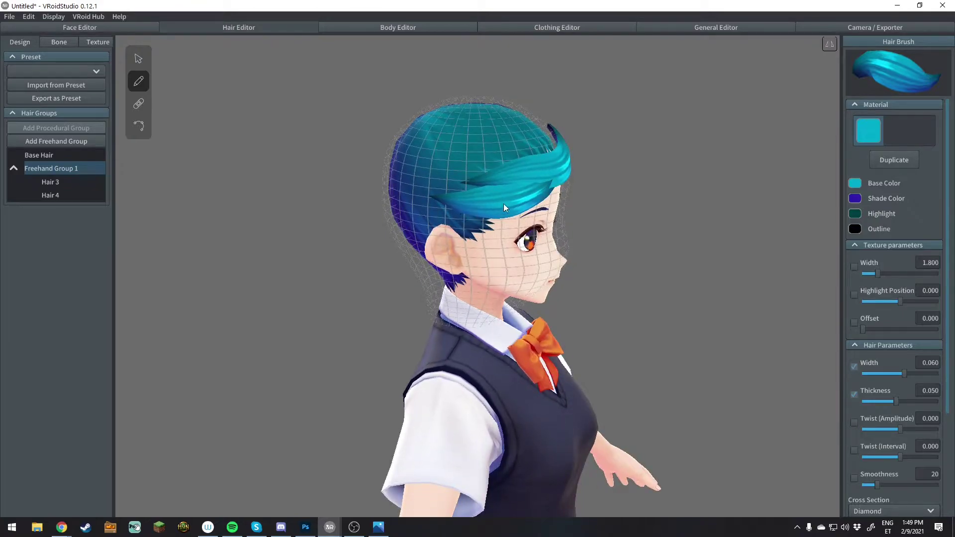
pyautogui.moveTo(512, 204)
pyautogui.mouseDown()
pyautogui.moveTo(446, 215)
pyautogui.moveTo(380, 188)
pyautogui.mouseUp()
pyautogui.moveTo(380, 188); pyautogui.dragTo(473, 226, button='right')
pyautogui.moveTo(490, 220); pyautogui.dragTo(405, 196)
pyautogui.moveTo(432, 213); pyautogui.dragTo(464, 205, button='right')
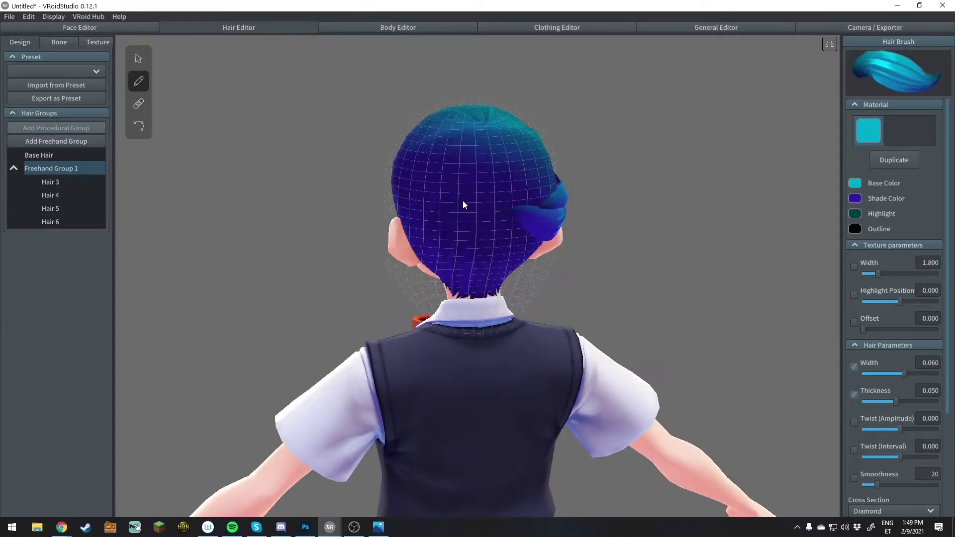
# Examine the four strands and their control points from the front and the character's right side.
pyautogui.moveTo(566, 225); pyautogui.dragTo(297, 157, button='right')
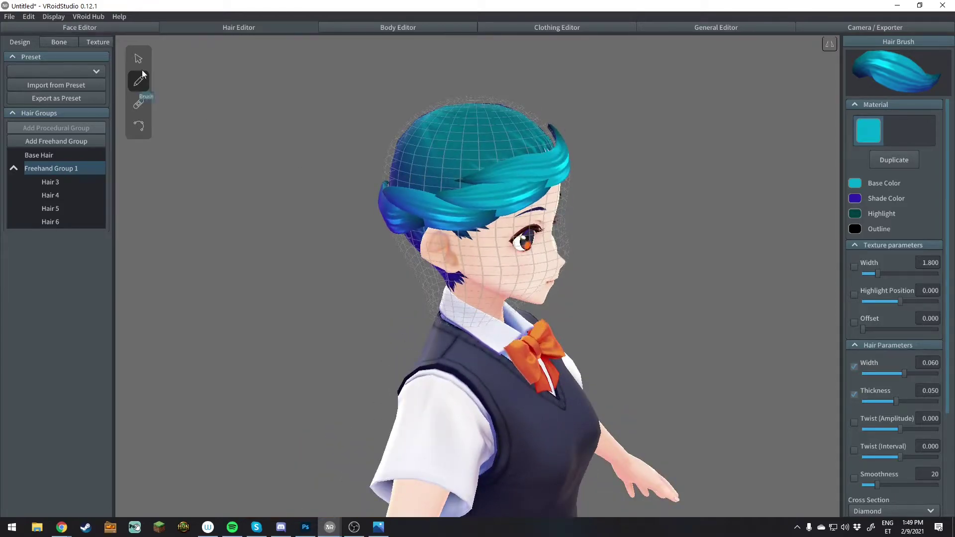
pyautogui.click(138, 126)
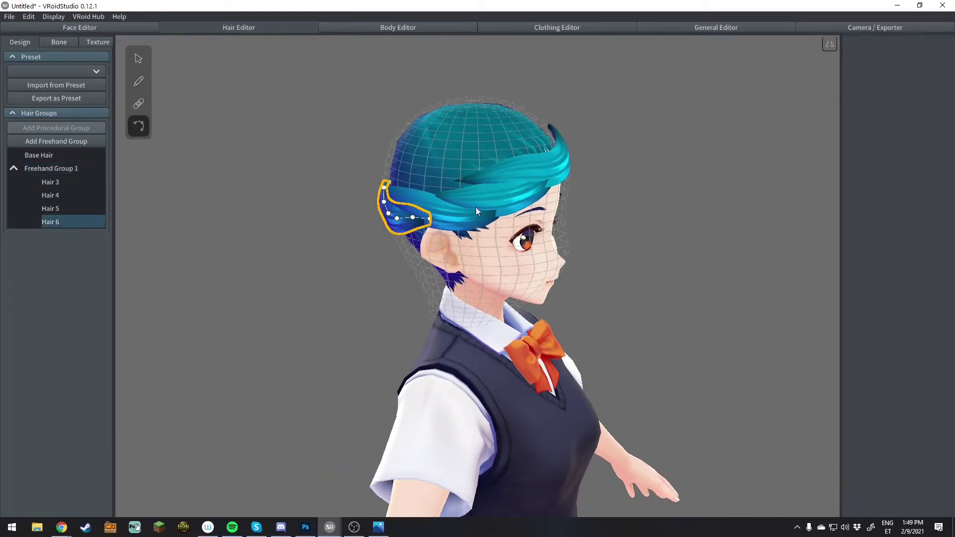
pyautogui.moveTo(586, 233); pyautogui.dragTo(503, 205, button='right')
pyautogui.click(501, 204)
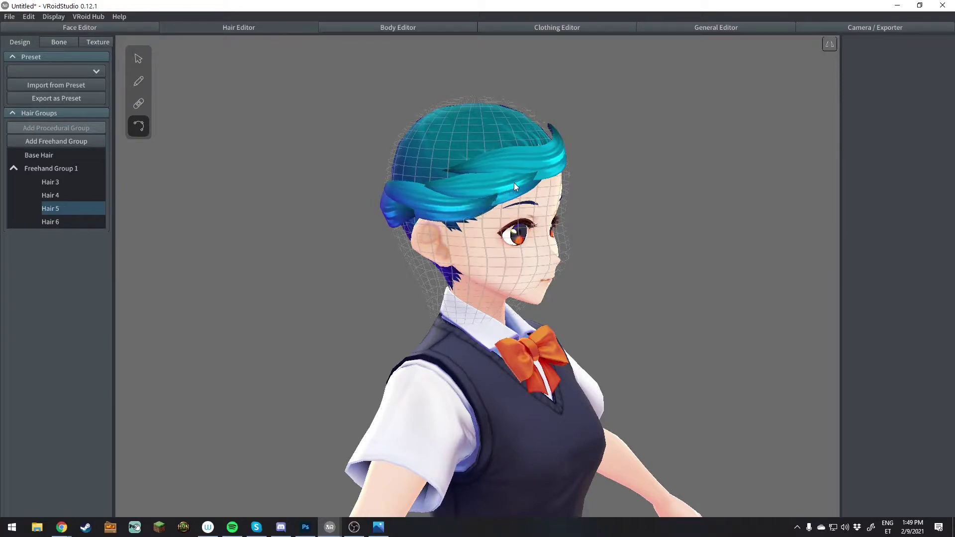
pyautogui.click(467, 193)
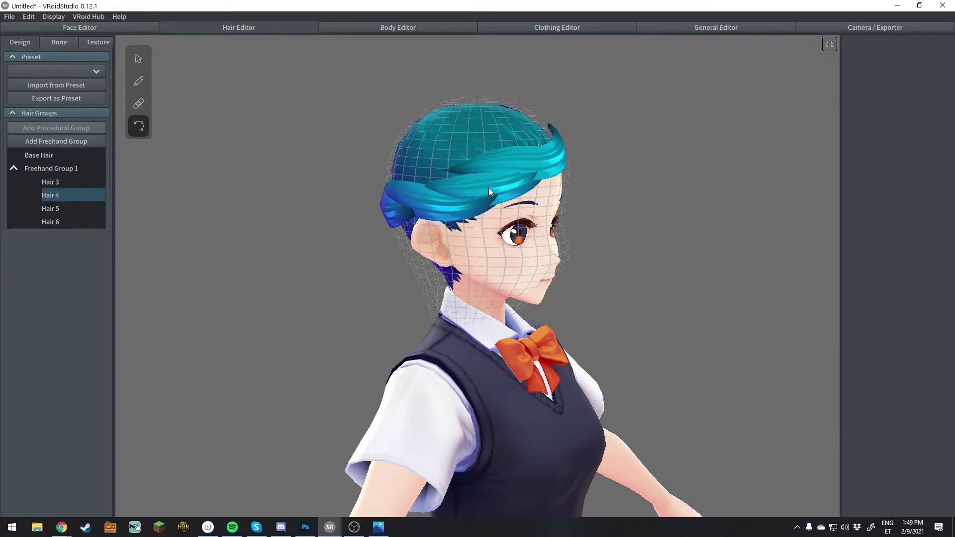
pyautogui.moveTo(481, 219); pyautogui.dragTo(607, 230, button='right')
pyautogui.click(678, 199)
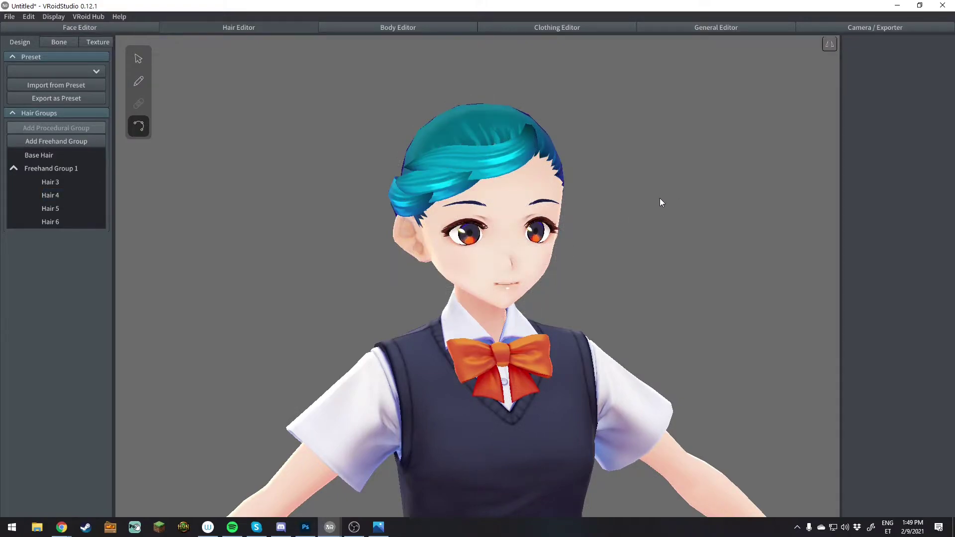
pyautogui.moveTo(954, 130)
pyautogui.mouseDown()
pyautogui.moveTo(725, 93)
pyautogui.moveTo(731, 83)
pyautogui.moveTo(897, 128)
pyautogui.moveTo(954, 130)
pyautogui.mouseUp()
pyautogui.moveTo(542, 184); pyautogui.dragTo(591, 197, button='right')
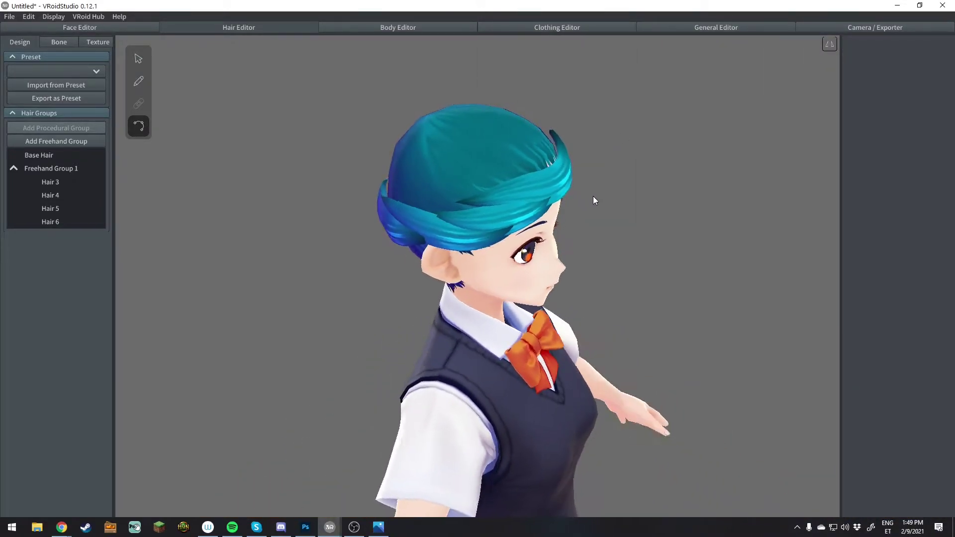
# Adjust the control points of the second and first strands to refine their overlap above the character's right ear.
pyautogui.click(506, 193)
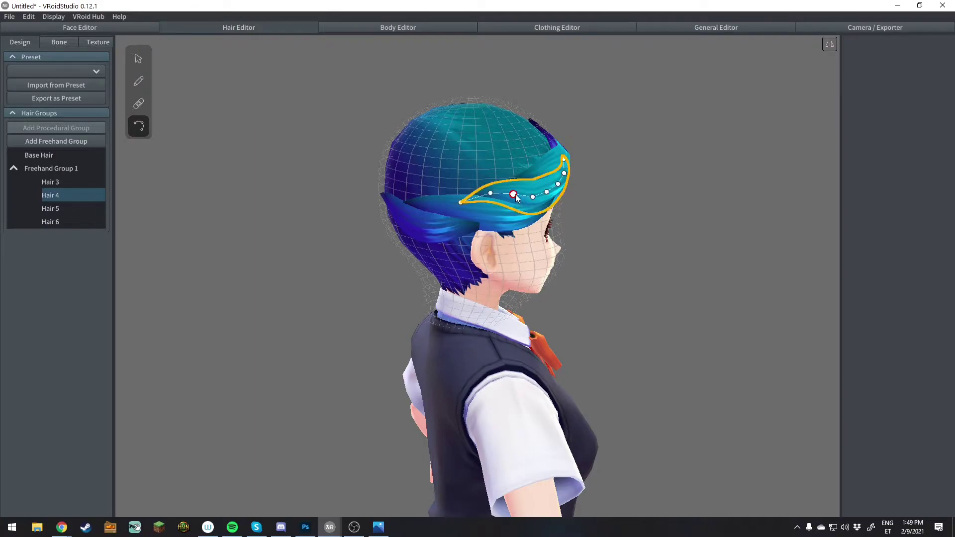
pyautogui.moveTo(532, 200); pyautogui.dragTo(539, 222, button='right')
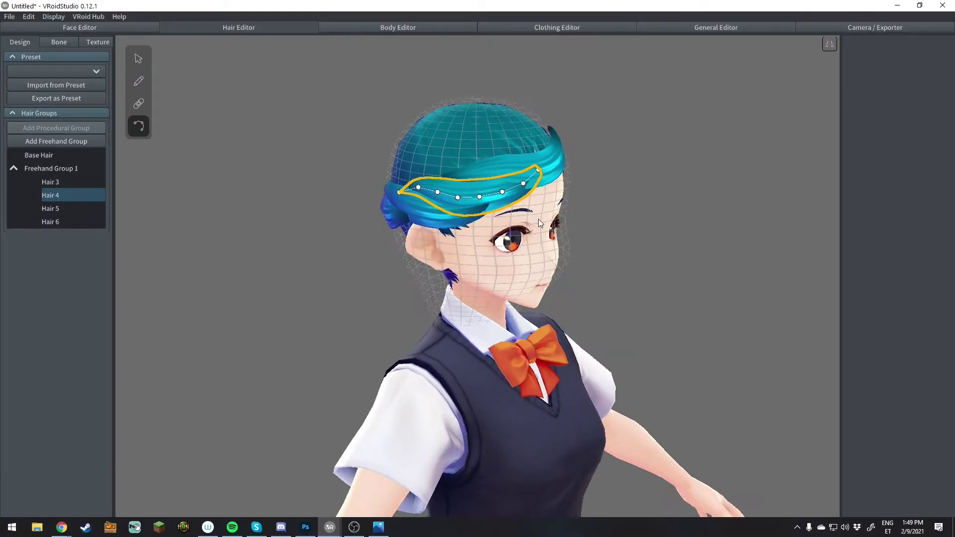
pyautogui.click(446, 181)
pyautogui.moveTo(434, 179); pyautogui.dragTo(432, 188)
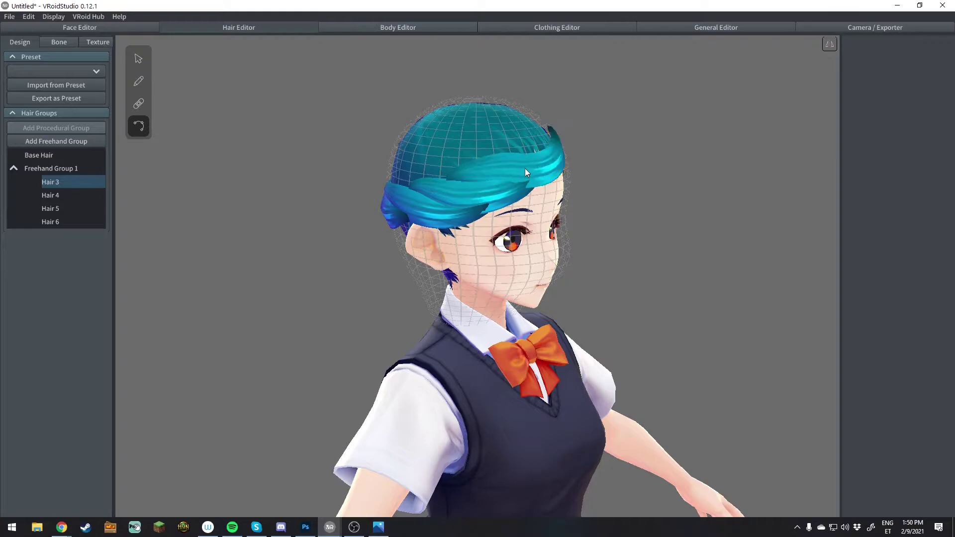
pyautogui.moveTo(525, 175); pyautogui.dragTo(551, 215, button='right')
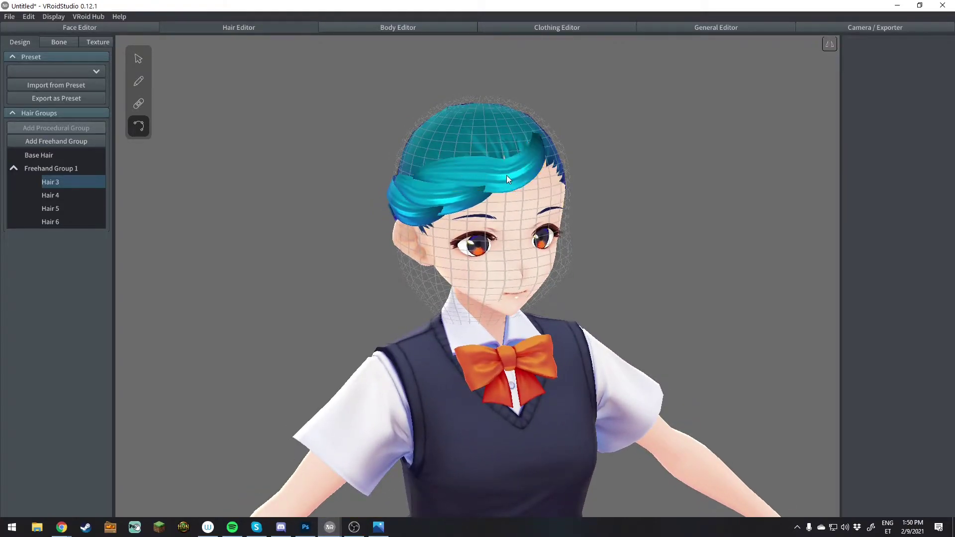
pyautogui.moveTo(538, 199); pyautogui.dragTo(489, 225, button='right')
pyautogui.click(613, 210)
pyautogui.moveTo(661, 213); pyautogui.dragTo(705, 214, button='right')
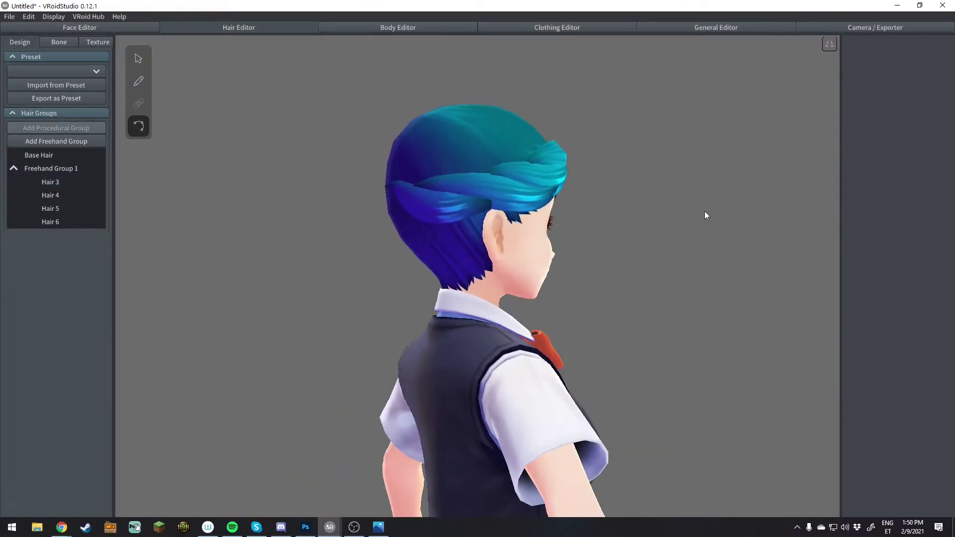
pyautogui.click(484, 201)
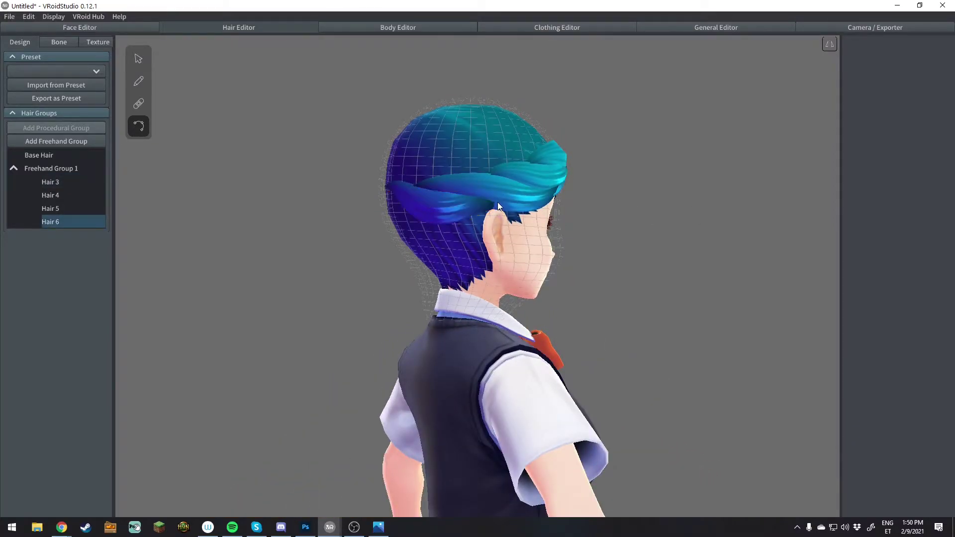
pyautogui.click(522, 190)
pyautogui.moveTo(521, 189); pyautogui.dragTo(553, 239, button='right')
pyautogui.click(553, 238)
pyautogui.moveTo(670, 245); pyautogui.dragTo(636, 251, button='right')
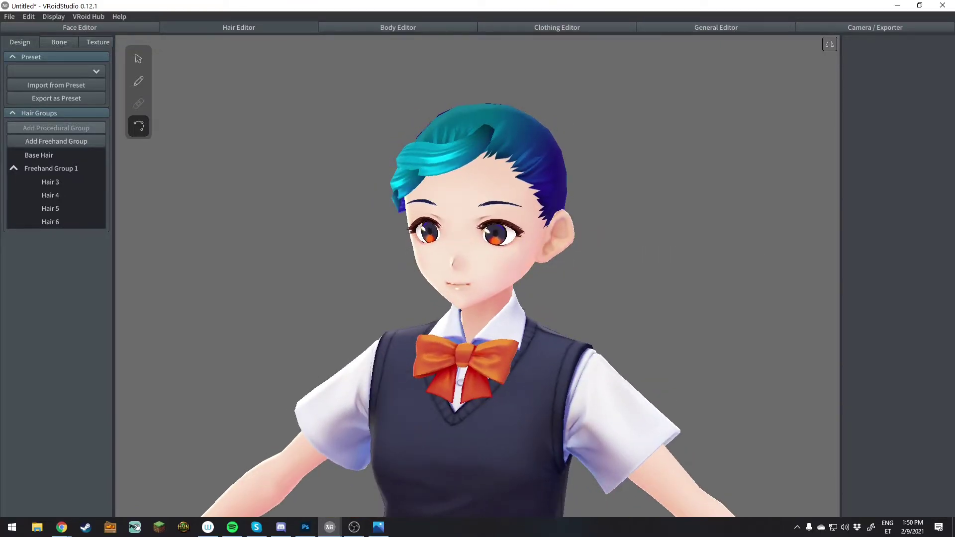
# Brush a wide strand from the forehead parting back above the character's left ear.
pyautogui.click(143, 82)
pyautogui.moveTo(595, 198)
pyautogui.mouseDown(button='right')
pyautogui.moveTo(703, 228)
pyautogui.moveTo(803, 217)
pyautogui.mouseUp(button='right')
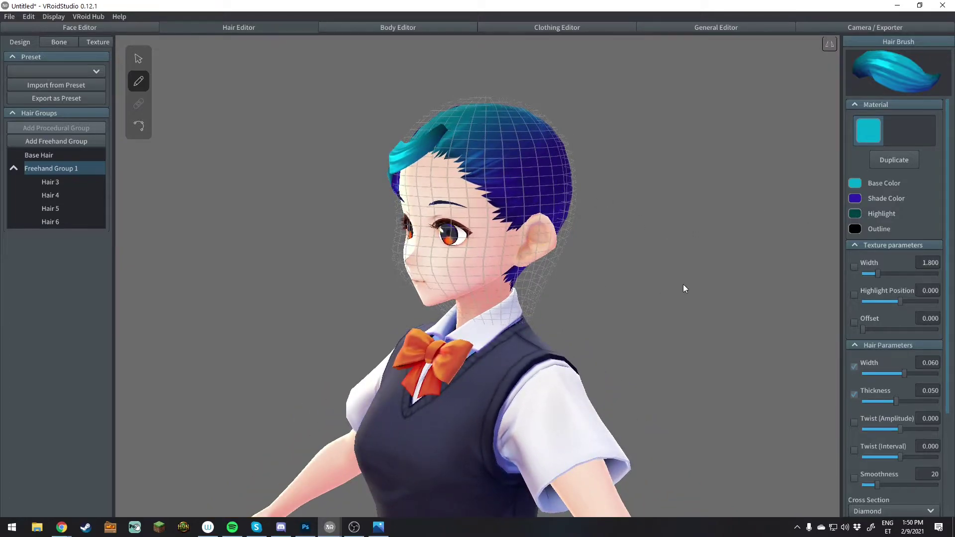
pyautogui.moveTo(447, 133)
pyautogui.mouseDown()
pyautogui.moveTo(491, 188)
pyautogui.moveTo(583, 215)
pyautogui.mouseUp()
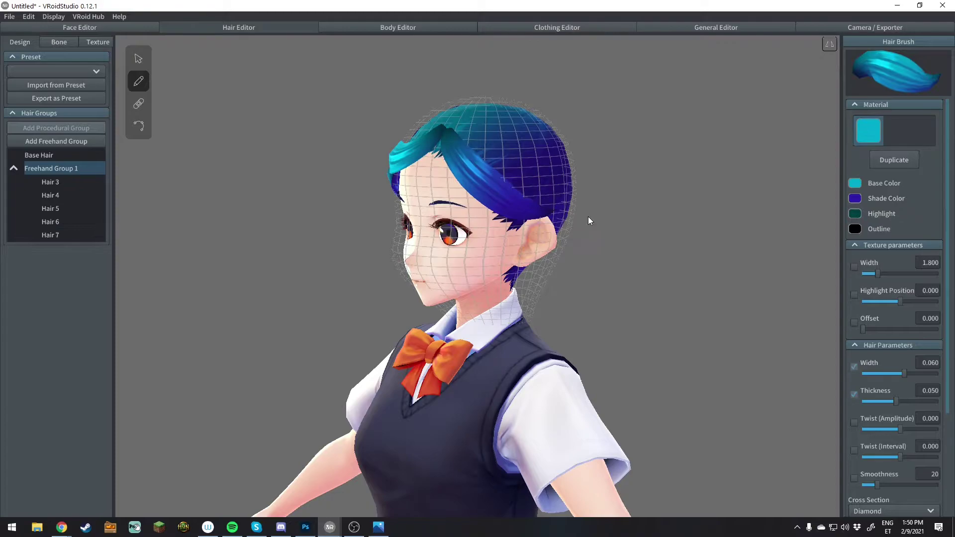
pyautogui.moveTo(585, 216); pyautogui.dragTo(562, 222, button='right')
pyautogui.moveTo(405, 135)
pyautogui.mouseDown()
pyautogui.moveTo(477, 240)
pyautogui.moveTo(572, 219)
pyautogui.mouseUp()
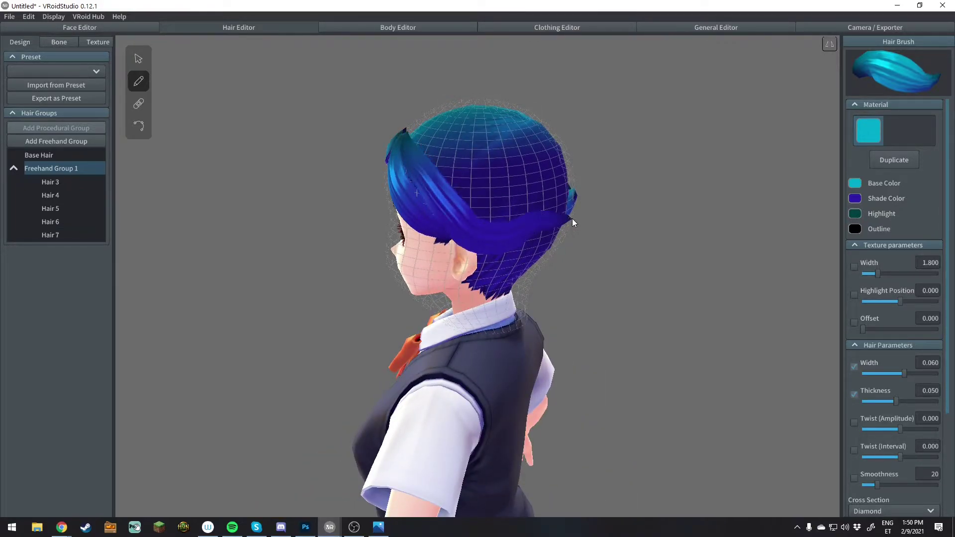
pyautogui.hotkey('ctrl', 'z')
# Brush two more overlapping strands along the character's left side, sweeping from the front hairline around to the back of the head.
pyautogui.moveTo(405, 134)
pyautogui.mouseDown()
pyautogui.moveTo(468, 202)
pyautogui.moveTo(562, 202)
pyautogui.mouseUp()
pyautogui.moveTo(502, 244)
pyautogui.mouseDown(button='right')
pyautogui.moveTo(533, 237)
pyautogui.moveTo(495, 237)
pyautogui.mouseUp(button='right')
pyautogui.moveTo(411, 156)
pyautogui.mouseDown()
pyautogui.moveTo(529, 213)
pyautogui.moveTo(566, 204)
pyautogui.mouseUp()
pyautogui.moveTo(592, 206)
pyautogui.mouseDown(button='right')
pyautogui.moveTo(556, 212)
pyautogui.moveTo(567, 216)
pyautogui.mouseUp(button='right')
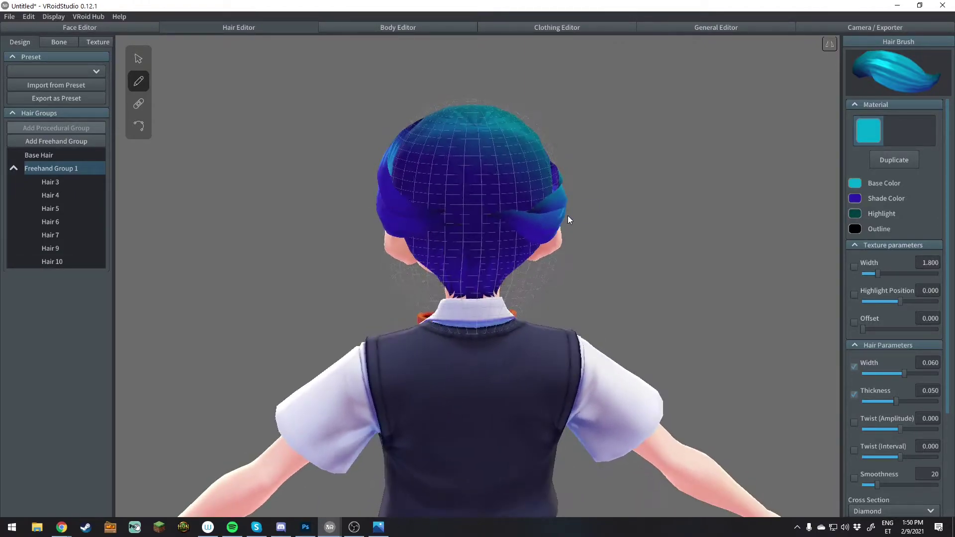
pyautogui.moveTo(452, 215); pyautogui.dragTo(458, 186, button='right')
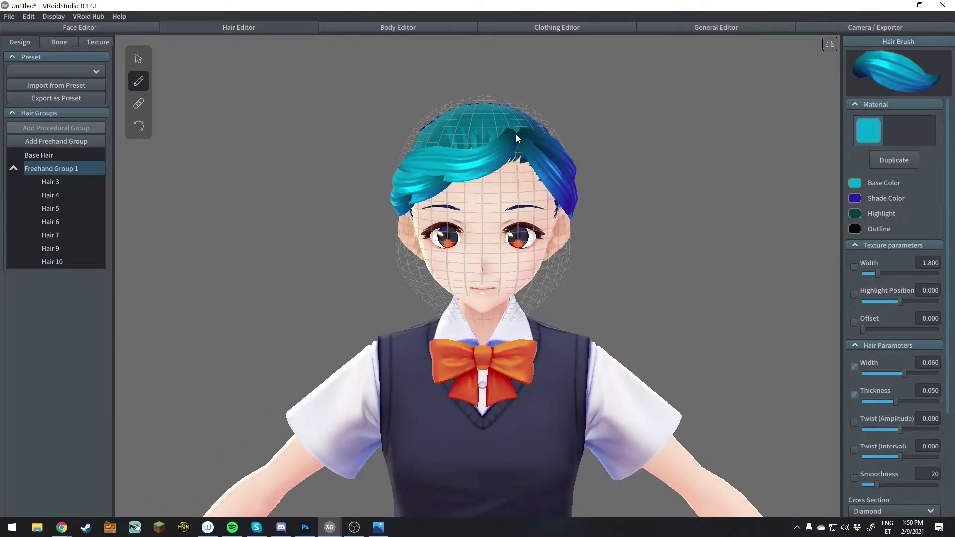
pyautogui.moveTo(459, 182)
pyautogui.mouseDown(button='right')
pyautogui.moveTo(482, 186)
pyautogui.moveTo(451, 189)
pyautogui.mouseUp(button='right')
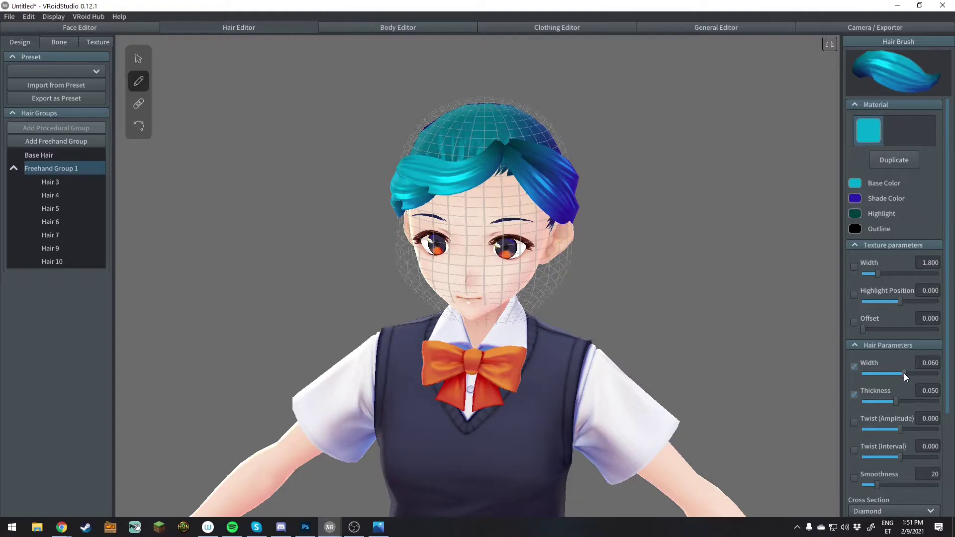
# Set the brush width to 0.028 and brush a thin strand from the parting along the lower edge of the right-swept fringe.
pyautogui.moveTo(902, 374); pyautogui.dragTo(876, 373)
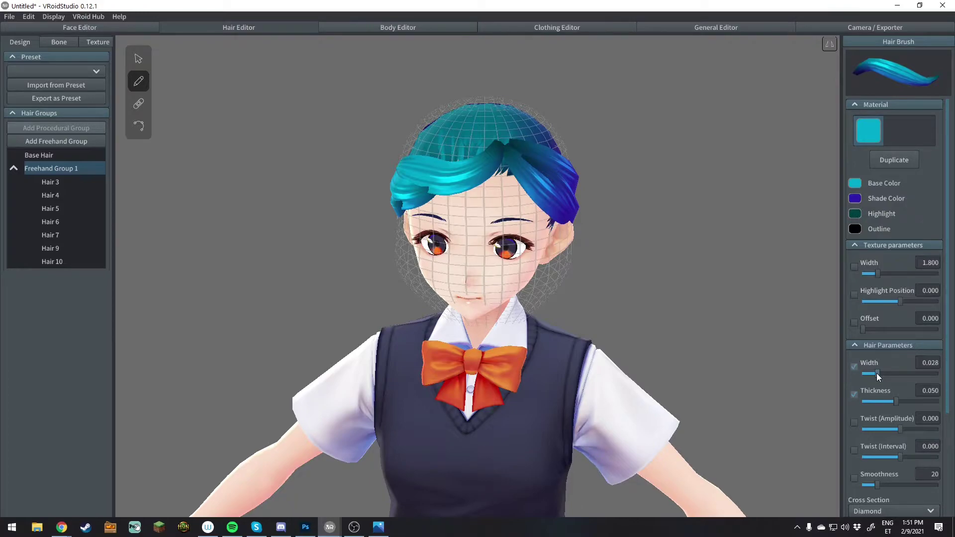
pyautogui.moveTo(450, 226); pyautogui.dragTo(485, 229, button='right')
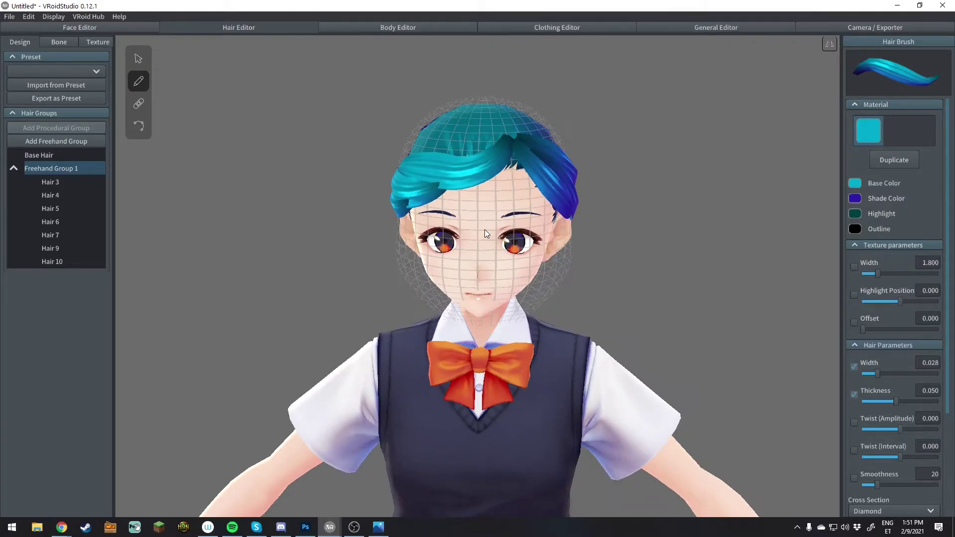
pyautogui.moveTo(512, 148); pyautogui.dragTo(480, 197)
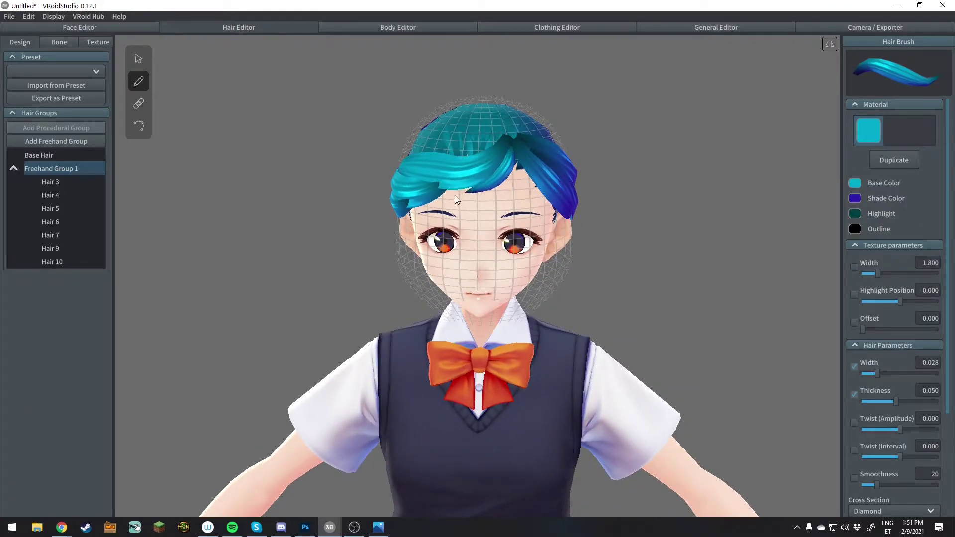
pyautogui.moveTo(580, 199)
pyautogui.mouseDown(button='right')
pyautogui.moveTo(576, 191)
pyautogui.moveTo(589, 199)
pyautogui.mouseUp(button='right')
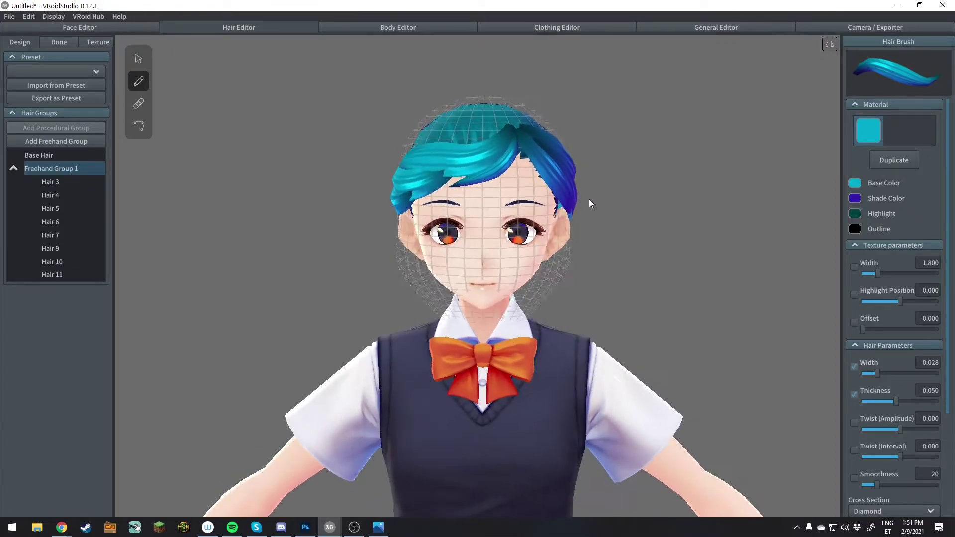
pyautogui.moveTo(878, 373); pyautogui.dragTo(873, 373)
pyautogui.moveTo(592, 206); pyautogui.dragTo(555, 203, button='right')
pyautogui.moveTo(499, 138)
pyautogui.mouseDown()
pyautogui.moveTo(516, 178)
pyautogui.moveTo(545, 201)
pyautogui.mouseUp()
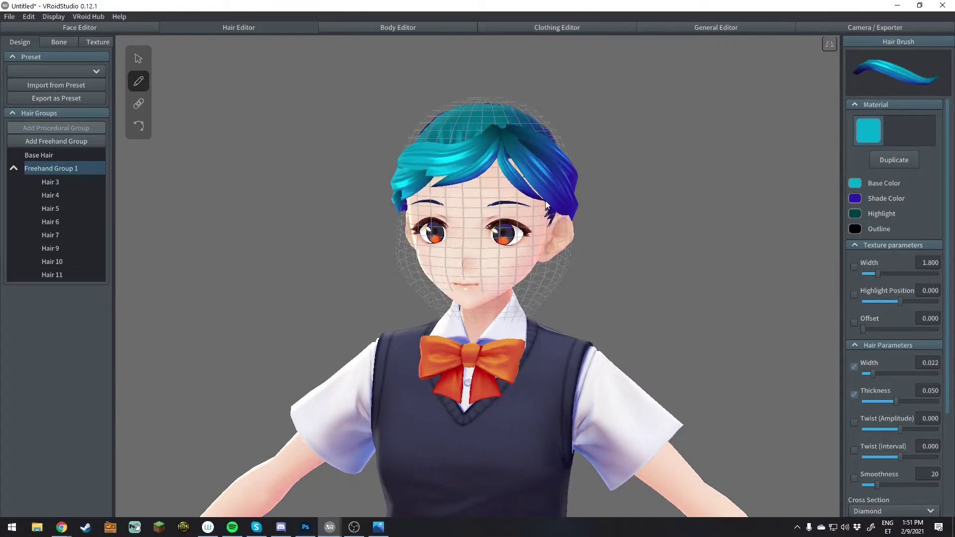
pyautogui.hotkey('ctrl', 'z')
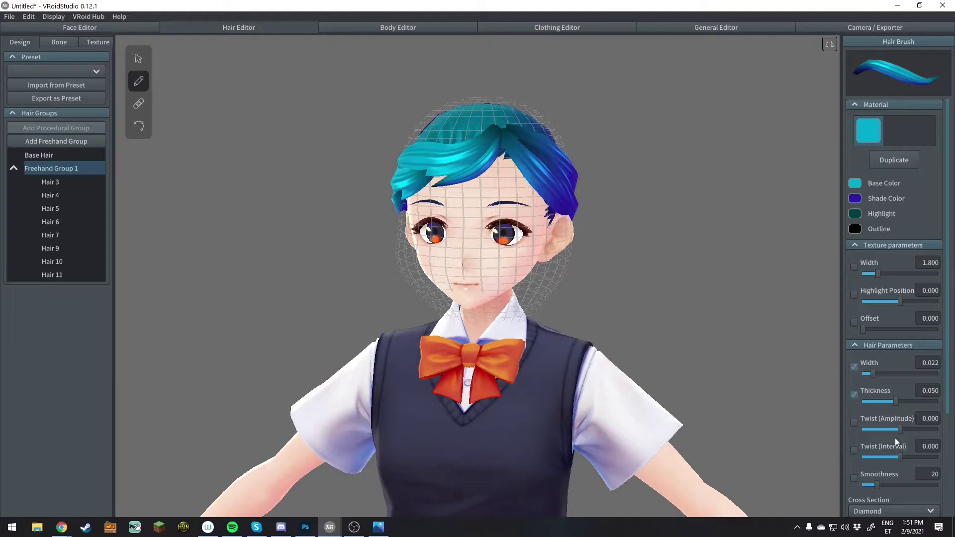
# Set the brush width to 0.016 and brush one fine strand beneath the left-swept hair and another across the right-swept braid.
pyautogui.click(868, 374)
pyautogui.moveTo(537, 195); pyautogui.dragTo(557, 203)
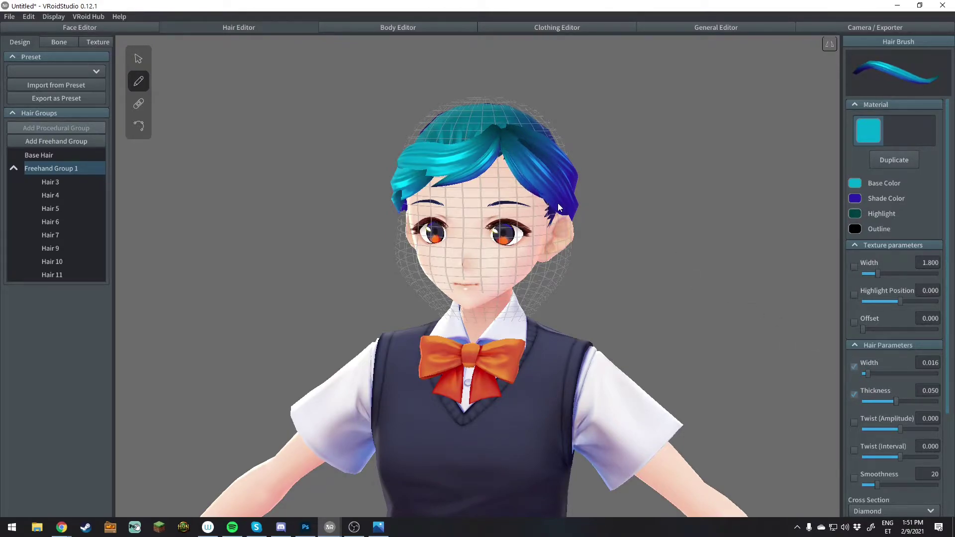
pyautogui.moveTo(455, 137); pyautogui.dragTo(502, 166, button='right')
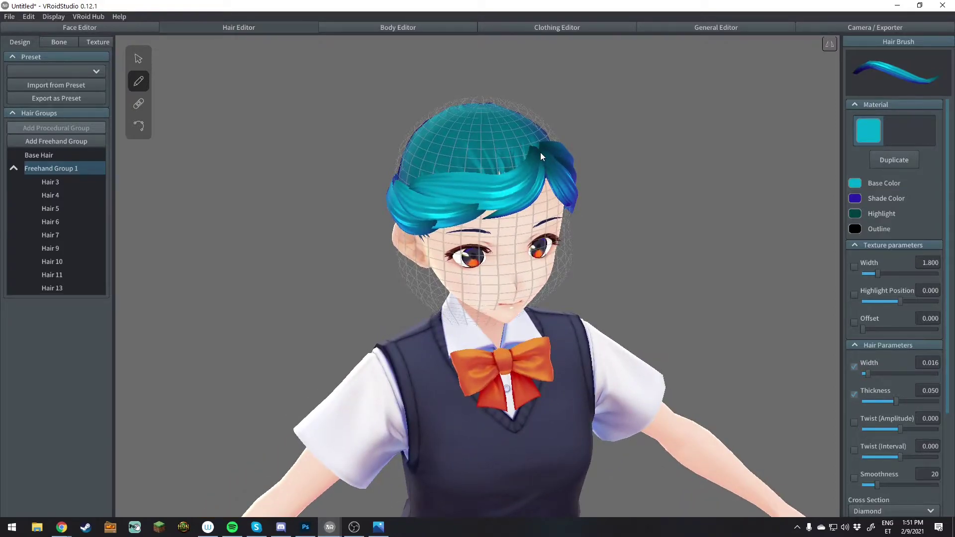
pyautogui.moveTo(514, 195)
pyautogui.mouseDown()
pyautogui.moveTo(409, 183)
pyautogui.moveTo(440, 214)
pyautogui.mouseUp()
pyautogui.moveTo(439, 213); pyautogui.dragTo(527, 179, button='right')
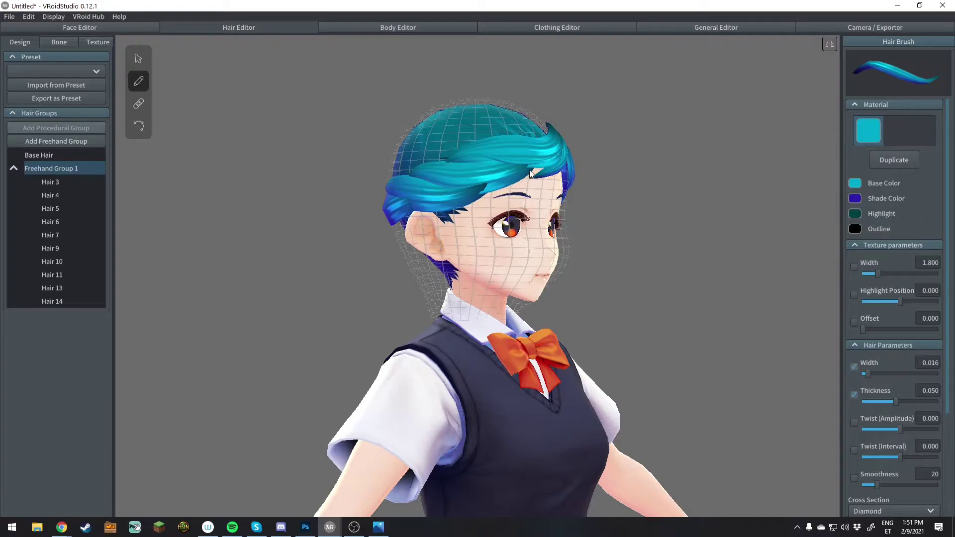
# Brush two more fine strands on the character's right side, one near the back of the head and one along the braid above the ear.
pyautogui.moveTo(468, 195)
pyautogui.mouseDown()
pyautogui.moveTo(396, 175)
pyautogui.moveTo(425, 192)
pyautogui.mouseUp()
pyautogui.hotkey('ctrl', 'z')
pyautogui.moveTo(404, 178); pyautogui.dragTo(424, 205)
pyautogui.moveTo(425, 205); pyautogui.dragTo(435, 205, button='right')
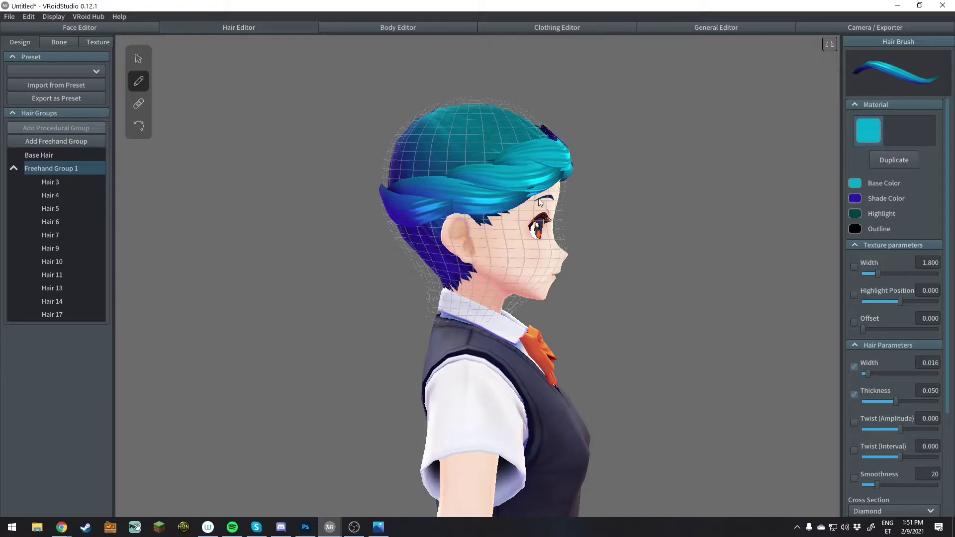
pyautogui.moveTo(526, 196)
pyautogui.mouseDown()
pyautogui.moveTo(487, 209)
pyautogui.moveTo(398, 188)
pyautogui.mouseUp()
pyautogui.moveTo(398, 187); pyautogui.dragTo(497, 219, button='right')
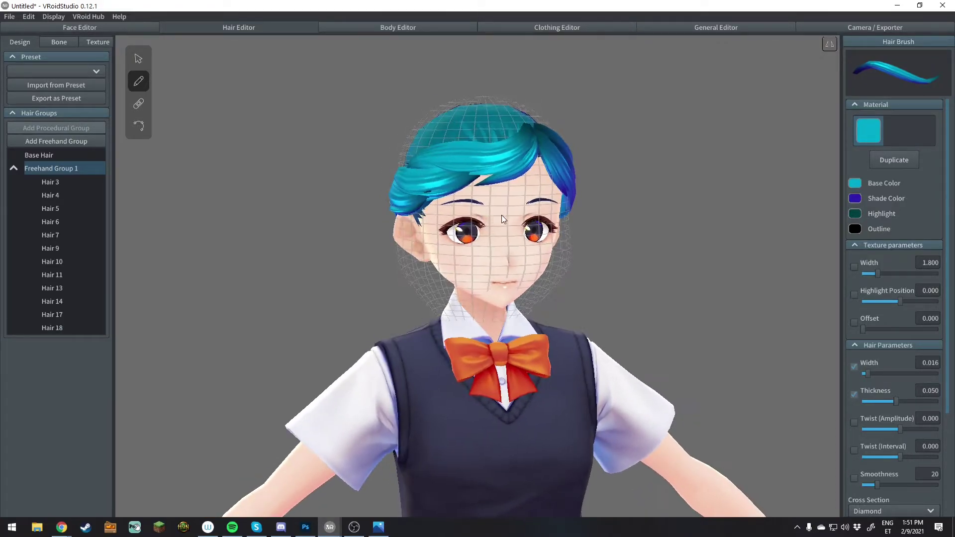
# Narrow the thin strand running from the parting under the right-swept fringe, then deselect it.
pyautogui.moveTo(576, 226); pyautogui.dragTo(569, 219, button='right')
pyautogui.moveTo(511, 144); pyautogui.dragTo(502, 176, button='right')
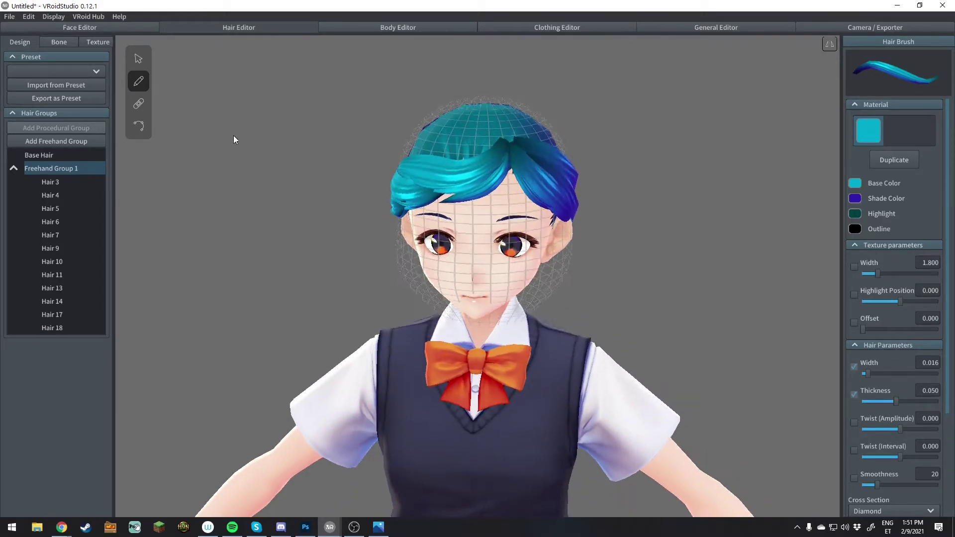
pyautogui.click(139, 126)
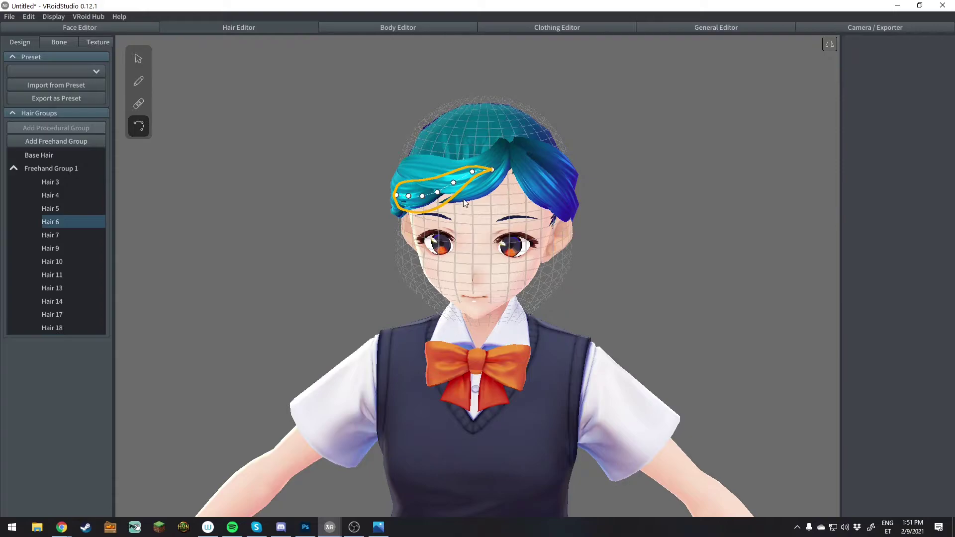
pyautogui.click(449, 201)
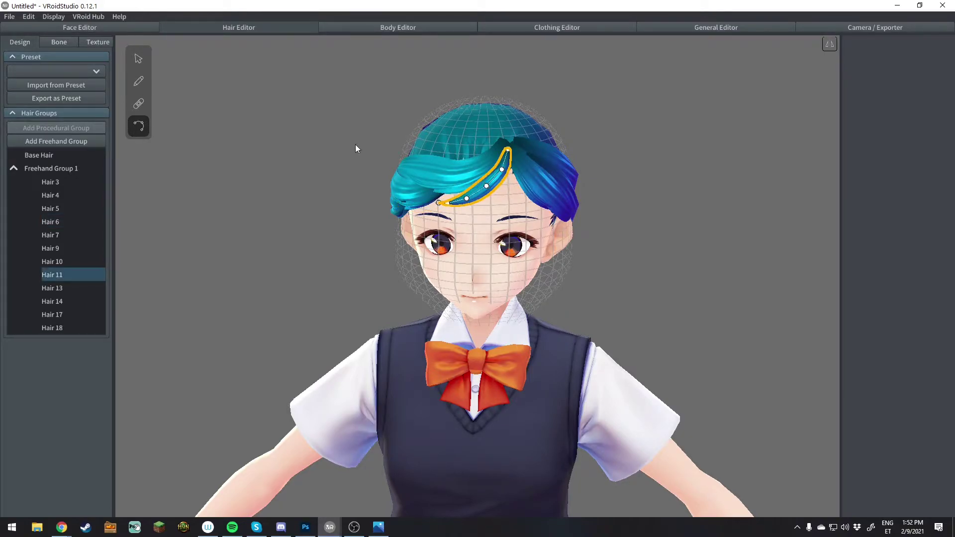
pyautogui.click(139, 58)
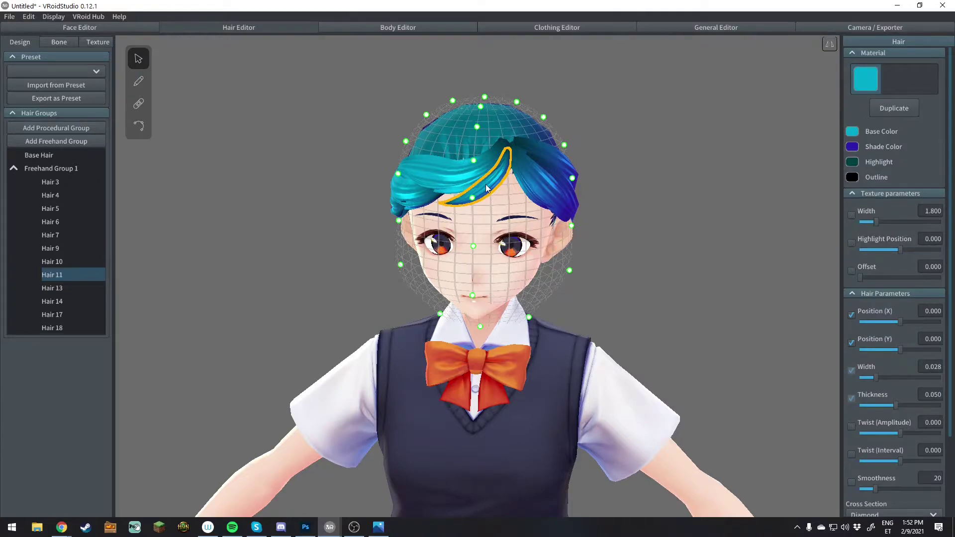
pyautogui.scroll(-2, 896, 416)
pyautogui.scroll(1, 897, 388)
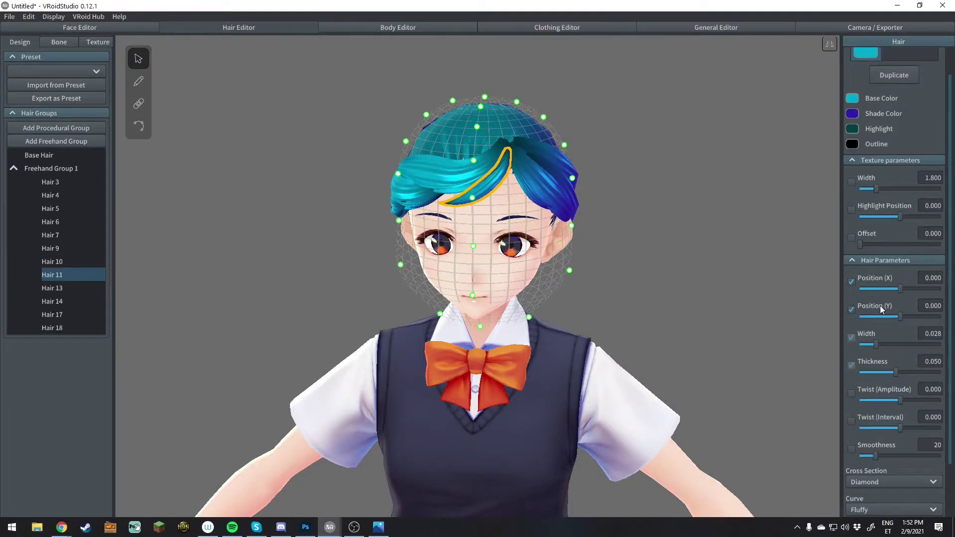
pyautogui.moveTo(873, 344); pyautogui.dragTo(868, 346)
pyautogui.click(716, 302)
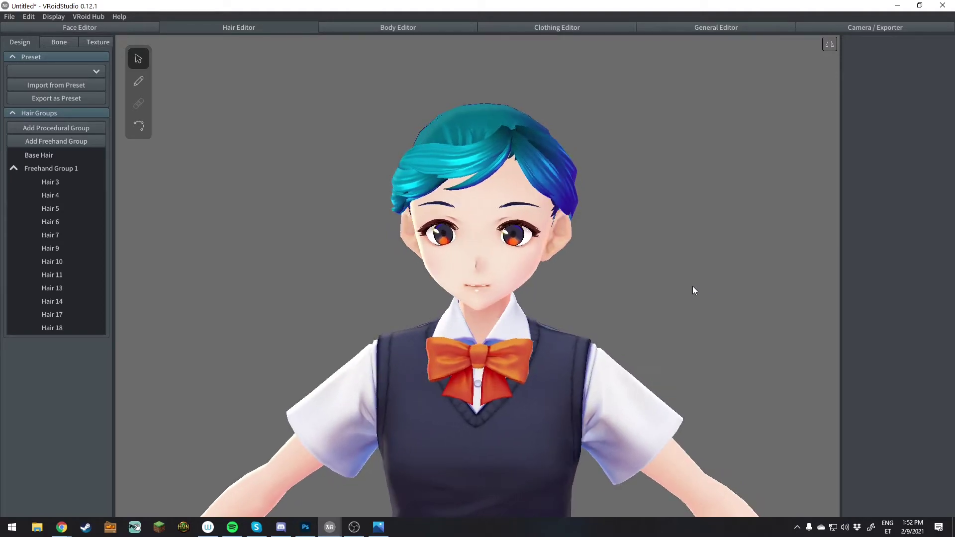
# Collapse the first freehand group's strand list and add a second freehand group.
pyautogui.moveTo(693, 278)
pyautogui.mouseDown(button='right')
pyautogui.moveTo(645, 281)
pyautogui.moveTo(674, 285)
pyautogui.mouseUp(button='right')
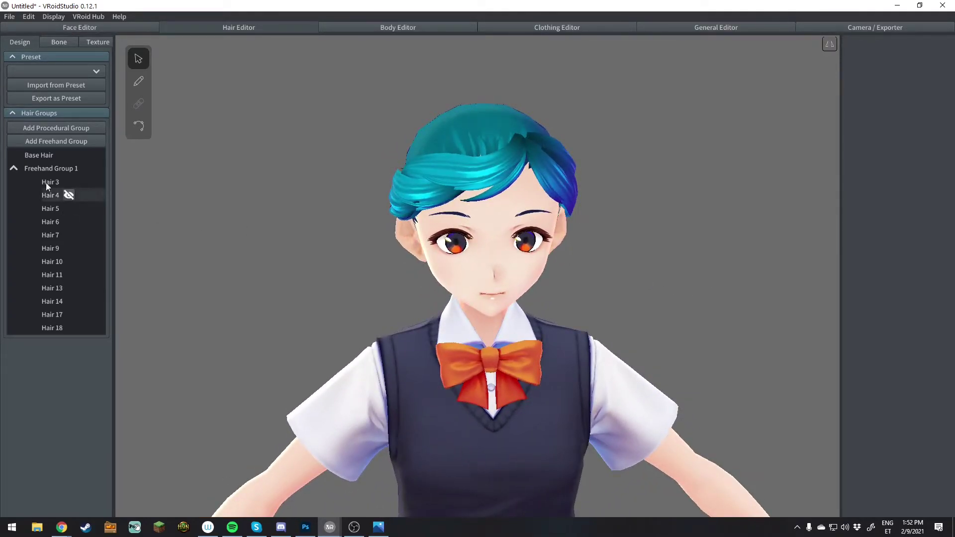
pyautogui.click(14, 169)
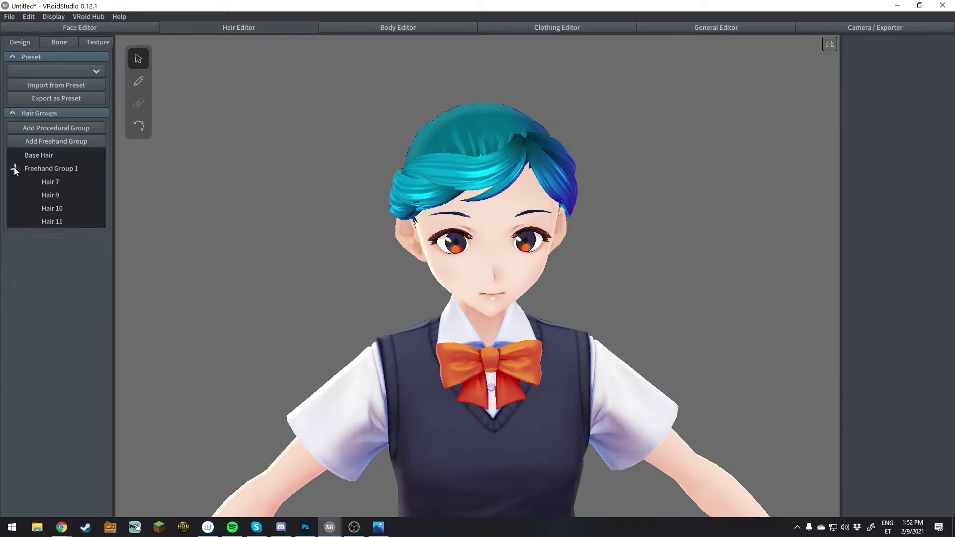
pyautogui.click(42, 142)
# Pull the new group's guide mesh inward on both sides of the head at ear and temple height.
pyautogui.moveTo(515, 263); pyautogui.dragTo(660, 255, button='right')
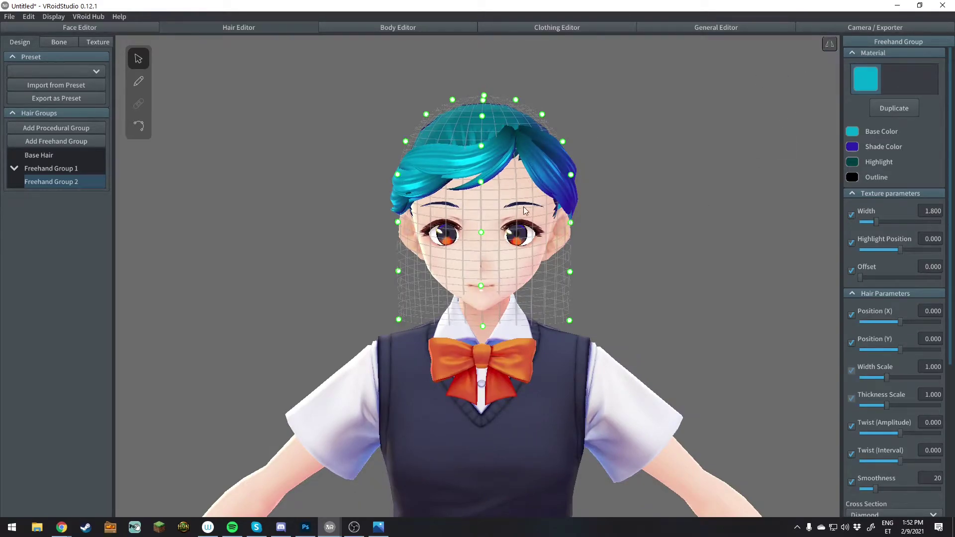
pyautogui.moveTo(570, 222); pyautogui.dragTo(558, 223)
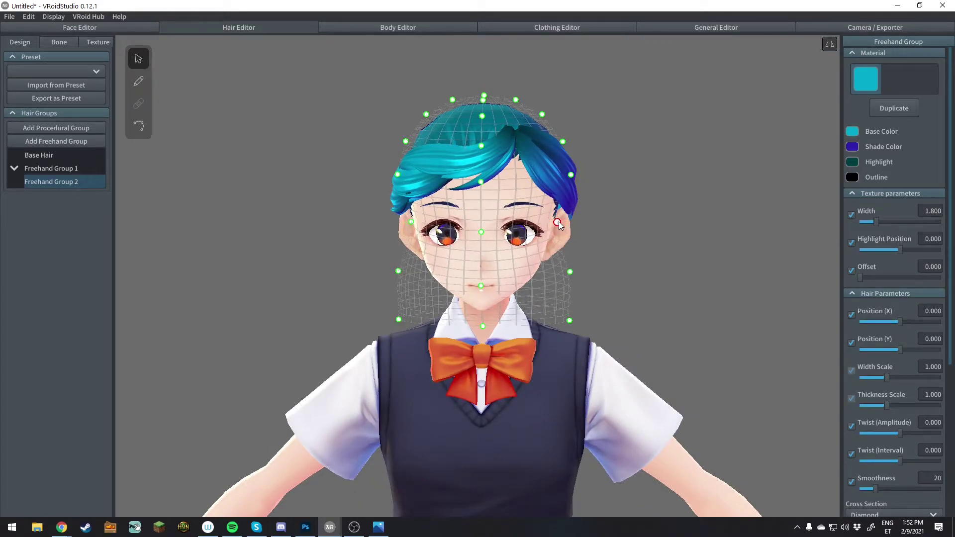
pyautogui.moveTo(571, 175); pyautogui.dragTo(557, 175)
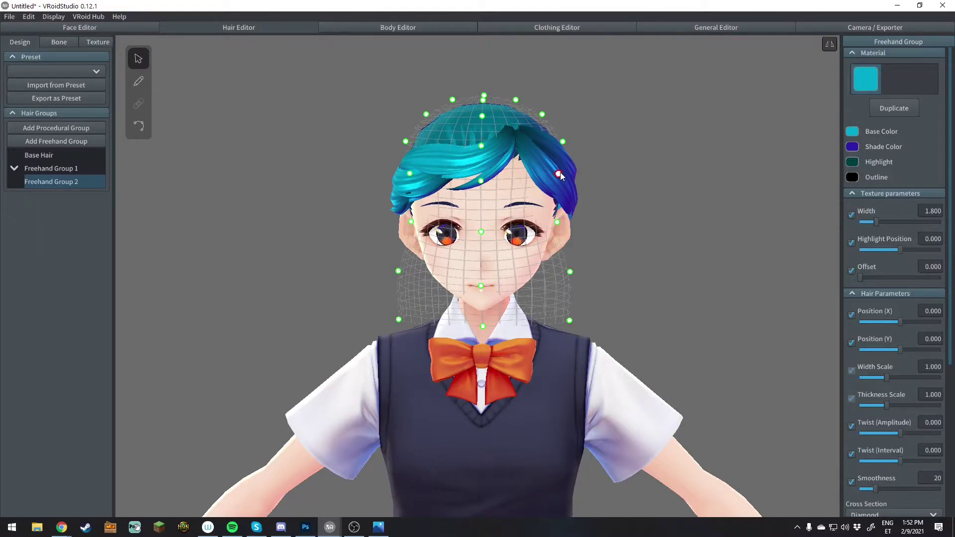
pyautogui.moveTo(557, 175); pyautogui.dragTo(635, 286, button='right')
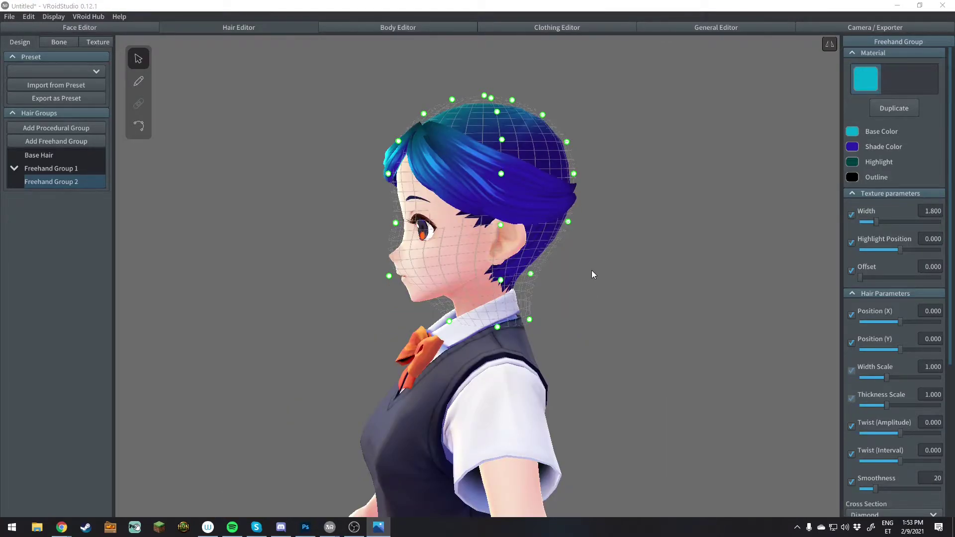
# Brush four fine strands in the second freehand group, hanging down in front of both ears.
pyautogui.moveTo(569, 293); pyautogui.dragTo(577, 293, button='right')
pyautogui.press('1')
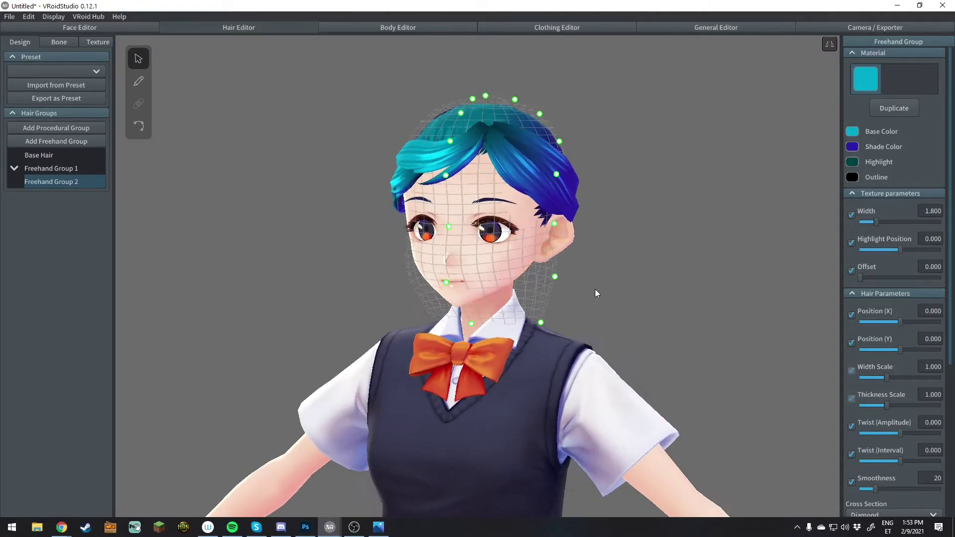
pyautogui.moveTo(641, 238); pyautogui.dragTo(609, 234, button='right')
pyautogui.click(139, 81)
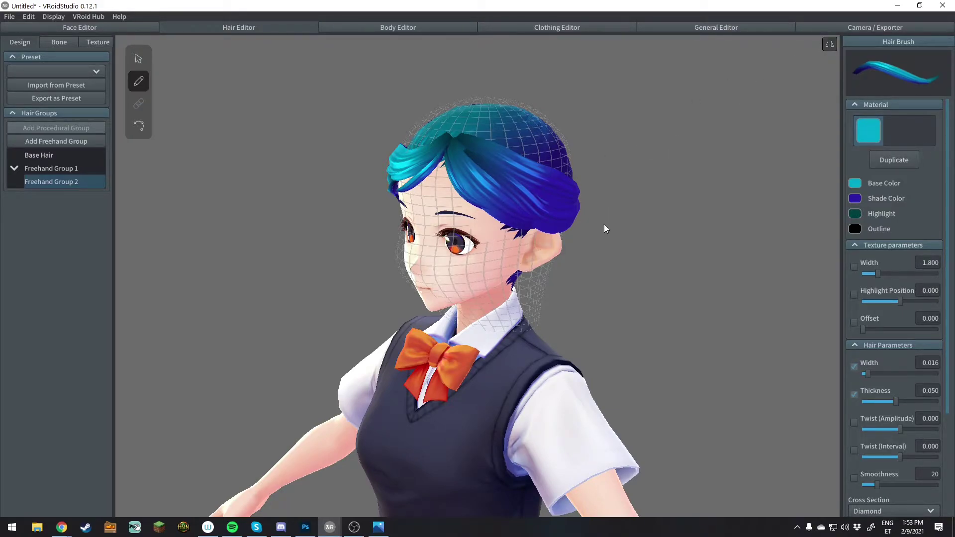
pyautogui.press('1')
pyautogui.moveTo(625, 217); pyautogui.dragTo(614, 221, button='right')
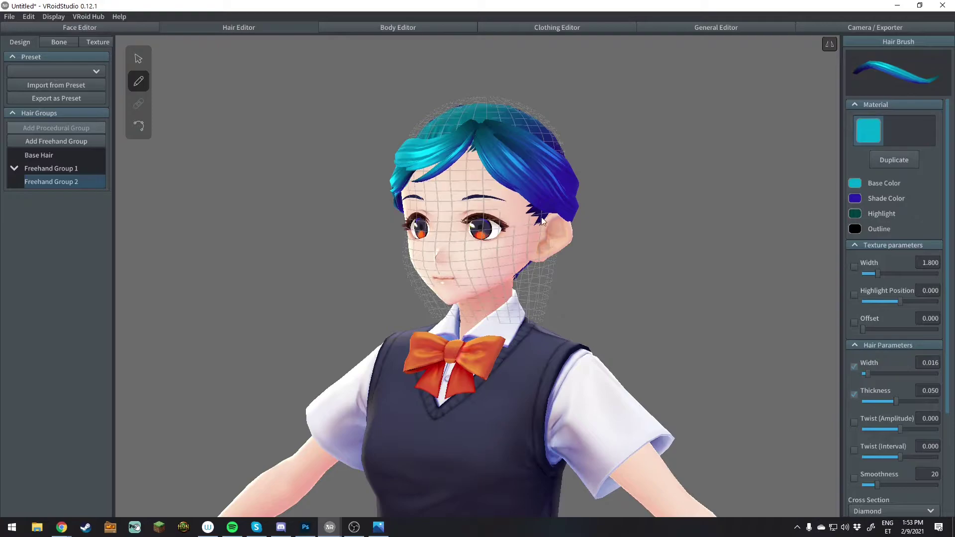
pyautogui.moveTo(545, 214)
pyautogui.mouseDown()
pyautogui.moveTo(524, 246)
pyautogui.moveTo(526, 282)
pyautogui.mouseUp()
pyautogui.moveTo(527, 281); pyautogui.dragTo(594, 286, button='right')
pyautogui.moveTo(461, 244); pyautogui.dragTo(467, 271)
pyautogui.moveTo(466, 271)
pyautogui.mouseDown(button='right')
pyautogui.moveTo(503, 286)
pyautogui.moveTo(493, 290)
pyautogui.mouseUp(button='right')
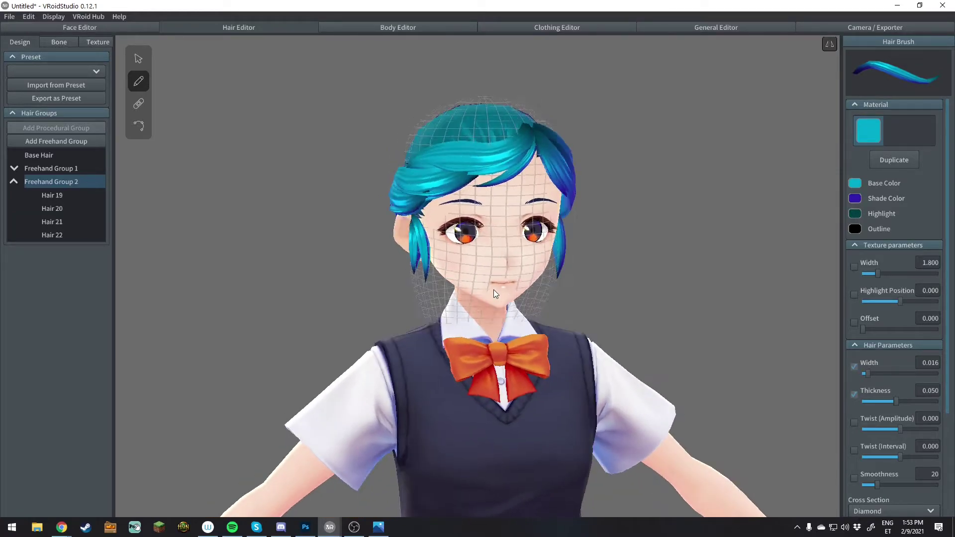
# Bend the front strand beside the avatar's right ear backward with the control point tool, closer to the ear.
pyautogui.click(141, 132)
pyautogui.moveTo(308, 194); pyautogui.dragTo(525, 249, button='right')
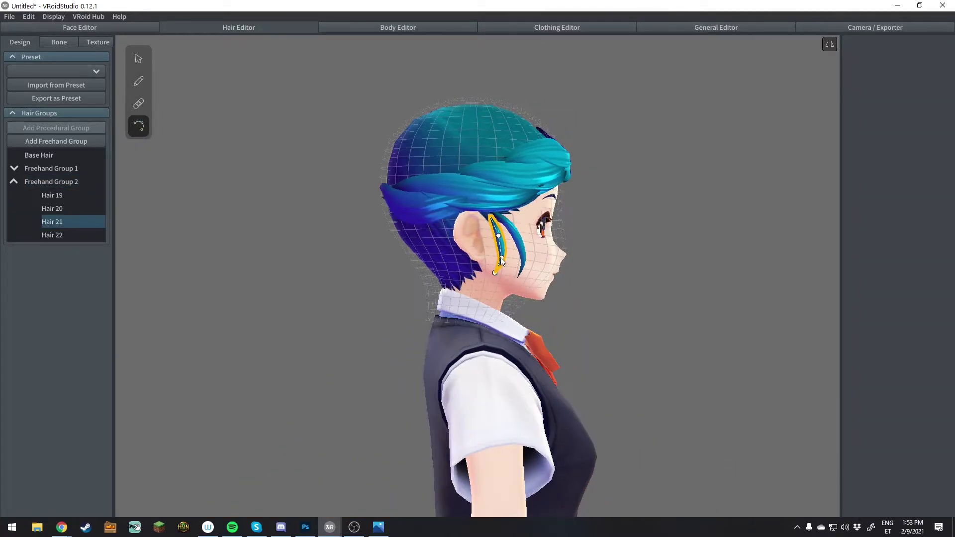
pyautogui.click(523, 251)
pyautogui.moveTo(519, 240)
pyautogui.mouseDown()
pyautogui.moveTo(506, 279)
pyautogui.moveTo(494, 280)
pyautogui.moveTo(505, 265)
pyautogui.moveTo(503, 229)
pyautogui.mouseUp()
pyautogui.moveTo(565, 259); pyautogui.dragTo(608, 259, button='right')
pyautogui.moveTo(579, 274); pyautogui.dragTo(535, 240, button='right')
# Reposition the control points of the two strands at the right ear so their tips spread slightly apart, then deselect them.
pyautogui.click(431, 227)
pyautogui.click(468, 228)
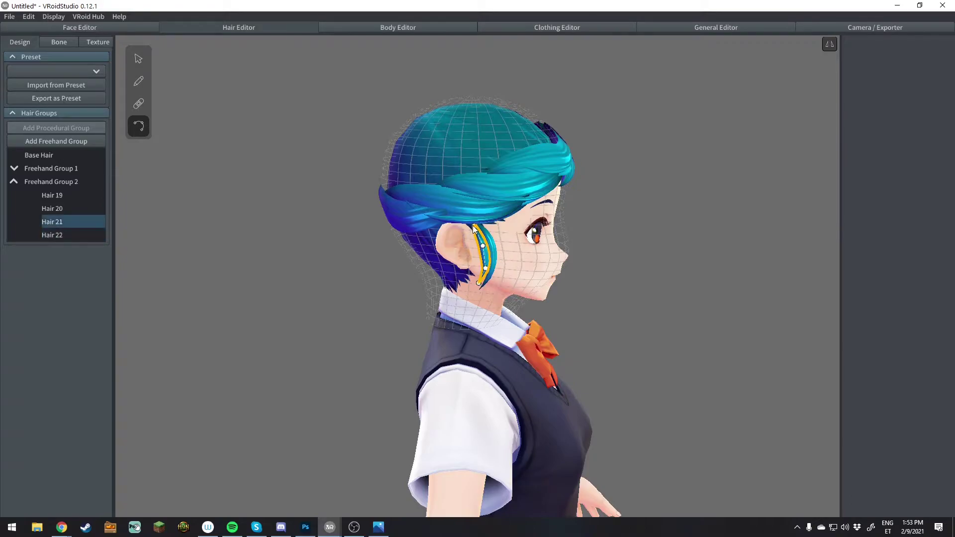
pyautogui.click(477, 223)
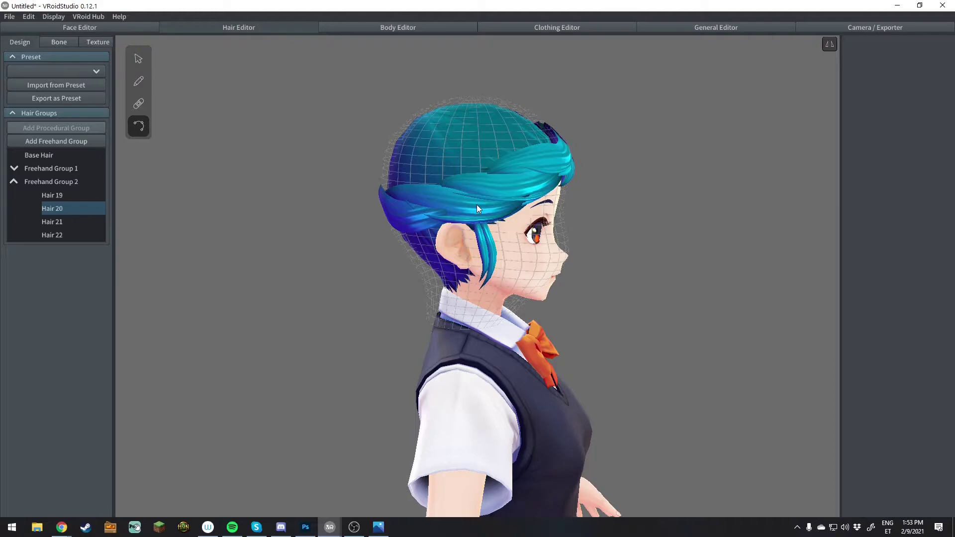
pyautogui.click(487, 273)
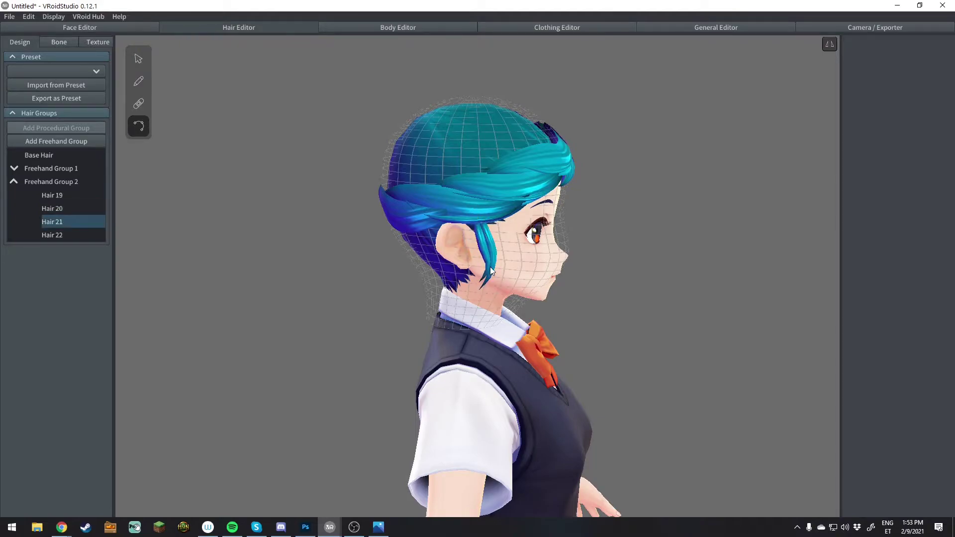
pyautogui.moveTo(483, 245); pyautogui.dragTo(490, 242)
pyautogui.moveTo(536, 286); pyautogui.dragTo(505, 285, button='right')
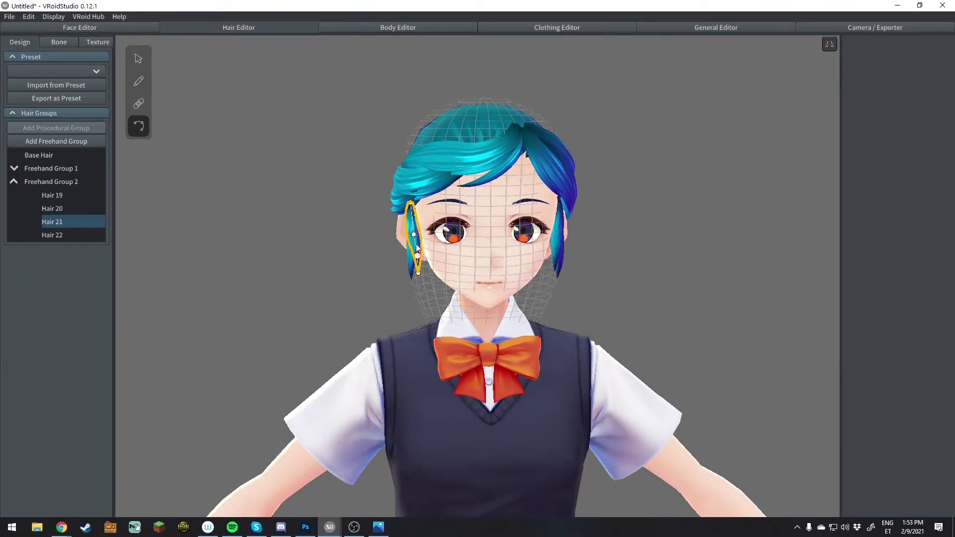
pyautogui.moveTo(413, 232); pyautogui.dragTo(473, 241, button='right')
pyautogui.moveTo(472, 240); pyautogui.dragTo(476, 233)
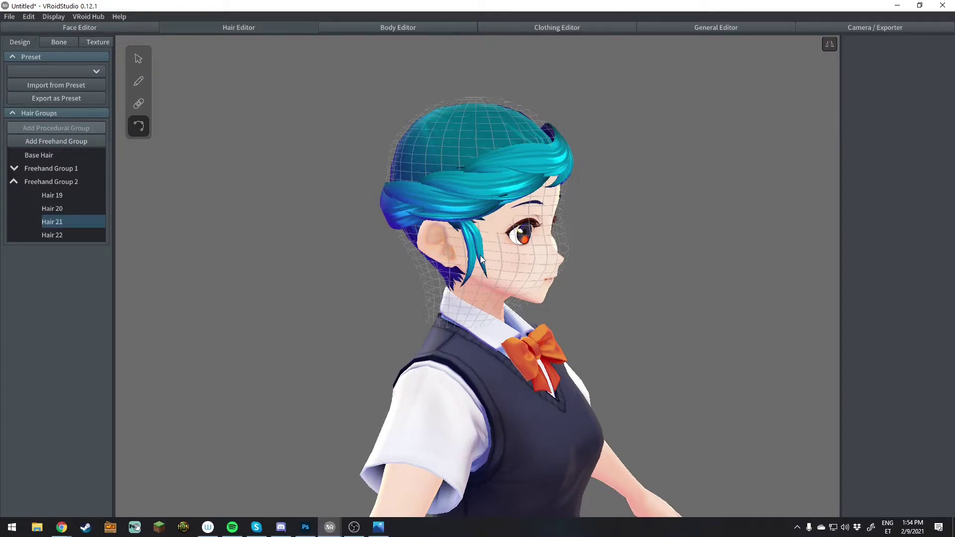
pyautogui.moveTo(476, 274); pyautogui.dragTo(461, 257, button='right')
pyautogui.click(609, 282)
pyautogui.moveTo(599, 282)
pyautogui.mouseDown(button='right')
pyautogui.moveTo(633, 278)
pyautogui.moveTo(587, 278)
pyautogui.moveTo(598, 281)
pyautogui.moveTo(591, 285)
pyautogui.moveTo(603, 283)
pyautogui.moveTo(587, 269)
pyautogui.mouseUp(button='right')
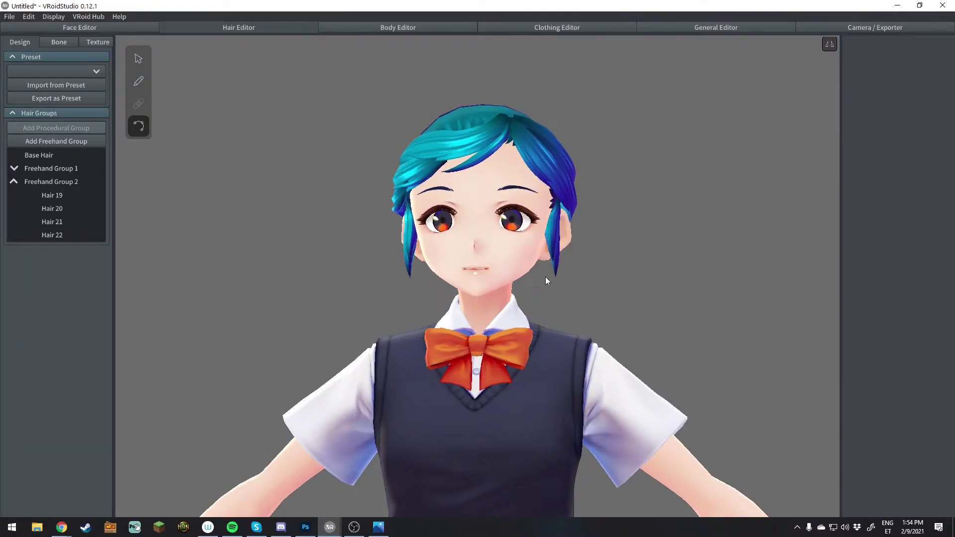
# Check the left fringe strand's hair parameters and inspect the whole hairstyle from the front, both sides and the back.
pyautogui.moveTo(633, 229)
pyautogui.mouseDown(button='right')
pyautogui.moveTo(598, 232)
pyautogui.moveTo(640, 232)
pyautogui.mouseUp(button='right')
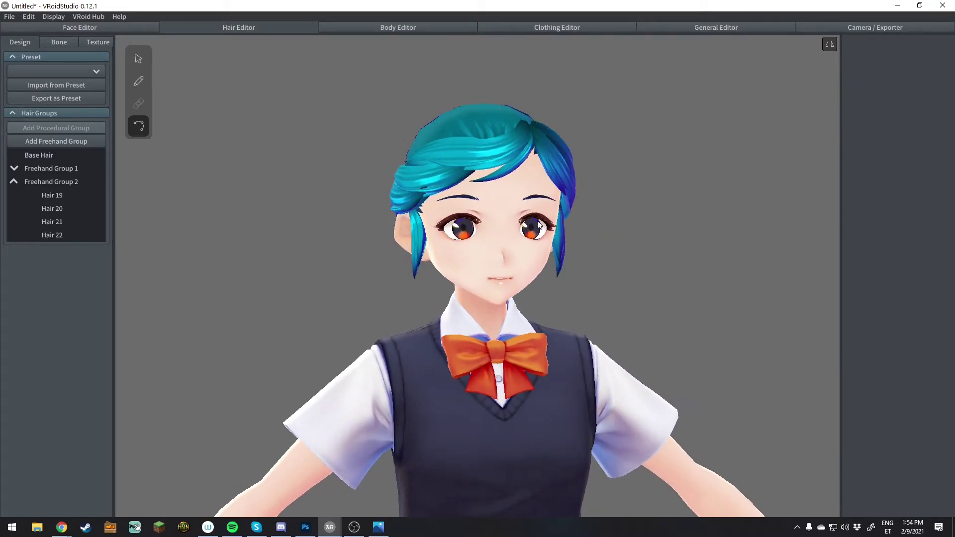
pyautogui.moveTo(682, 164); pyautogui.dragTo(671, 185, button='right')
pyautogui.click(497, 166)
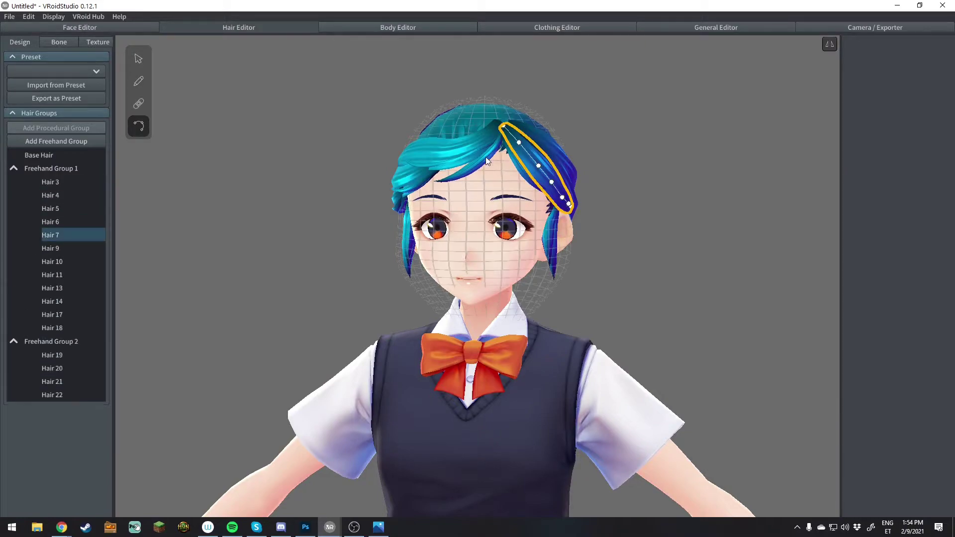
pyautogui.click(138, 58)
pyautogui.scroll(-2, 879, 416)
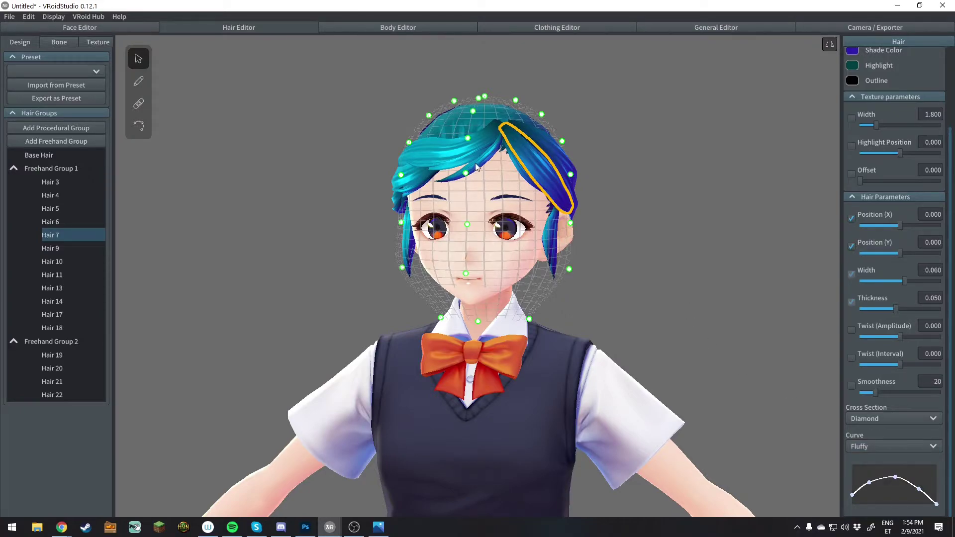
pyautogui.click(646, 264)
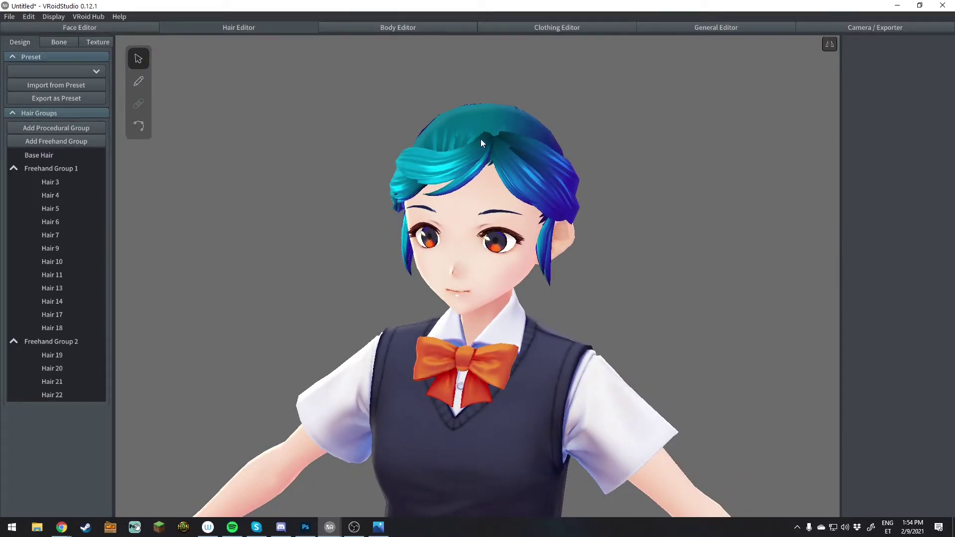
pyautogui.moveTo(469, 183); pyautogui.dragTo(490, 185, button='right')
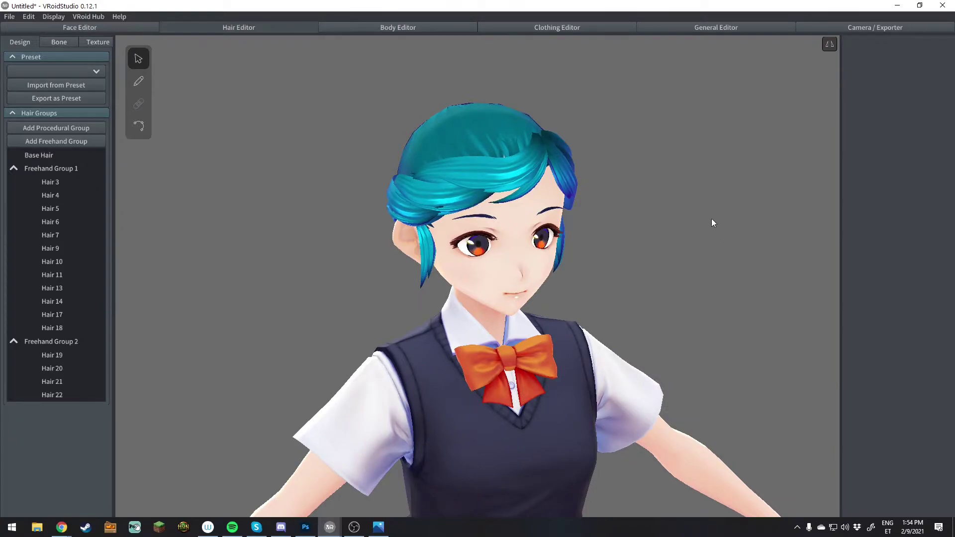
pyautogui.moveTo(536, 210)
pyautogui.mouseDown(button='right')
pyautogui.moveTo(480, 217)
pyautogui.moveTo(538, 211)
pyautogui.mouseUp(button='right')
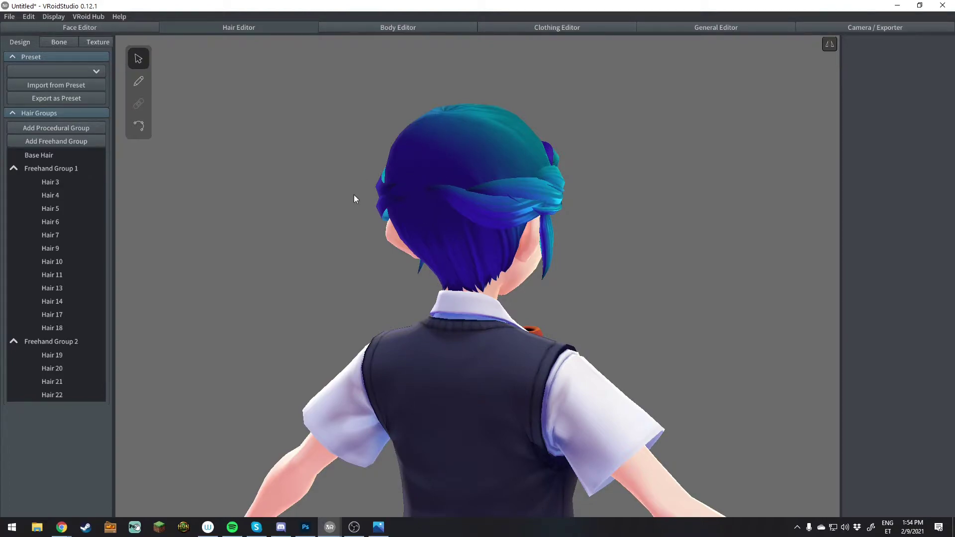
pyautogui.moveTo(546, 257); pyautogui.dragTo(511, 264, button='right')
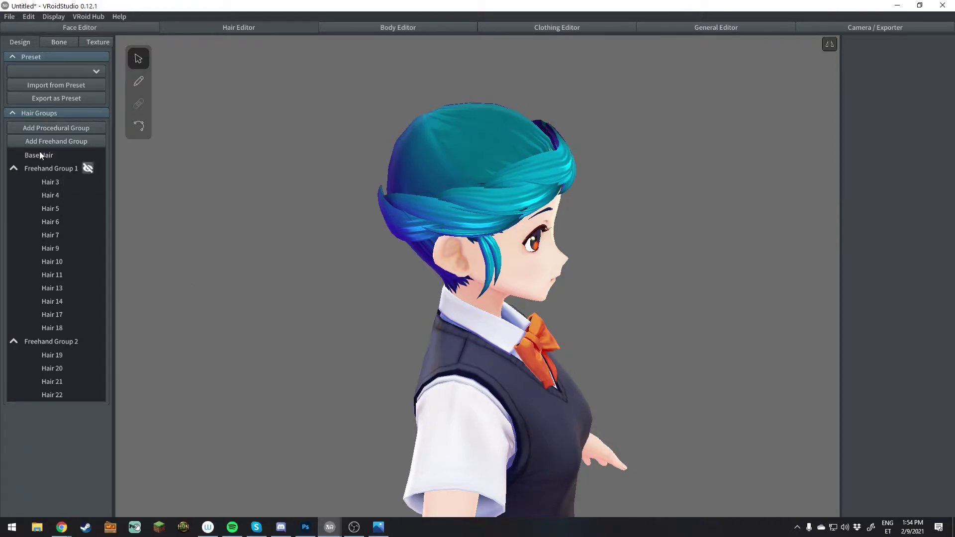
# Add a procedural hair group and pull the lower edge of its guide mesh down to about waist length.
pyautogui.click(43, 130)
pyautogui.moveTo(604, 226)
pyautogui.mouseDown(button='right')
pyautogui.moveTo(621, 259)
pyautogui.moveTo(612, 236)
pyautogui.mouseUp(button='right')
pyautogui.scroll(-2, 612, 236)
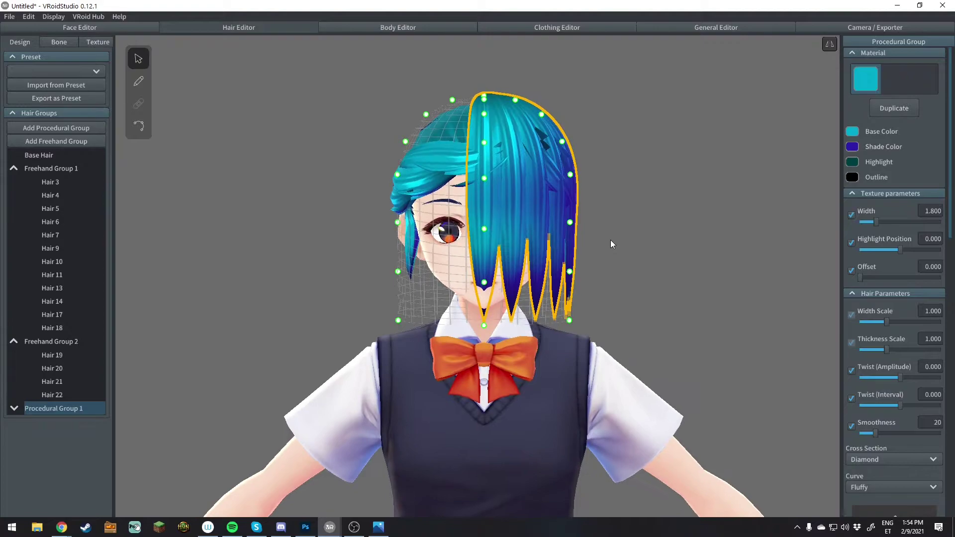
pyautogui.scroll(-2, 602, 295)
pyautogui.scroll(-3, 685, 284)
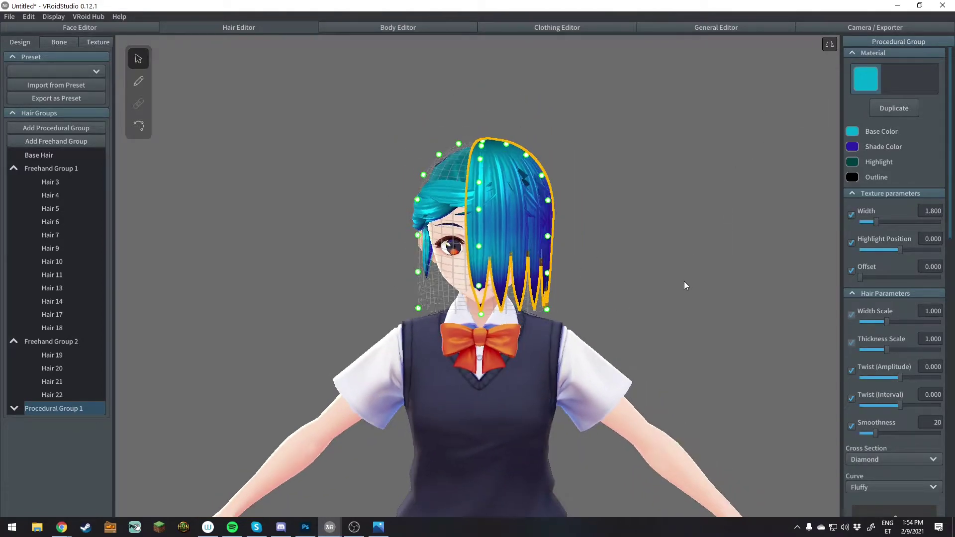
pyautogui.moveTo(481, 304); pyautogui.dragTo(481, 433)
pyautogui.moveTo(612, 340); pyautogui.dragTo(572, 359, button='right')
pyautogui.moveTo(540, 419)
pyautogui.mouseDown()
pyautogui.moveTo(527, 416)
pyautogui.moveTo(534, 414)
pyautogui.mouseUp()
# Rotate the procedural group to the back of the head with Position 136.11 and set its guide Offset to 0.000.
pyautogui.scroll(-6, 872, 376)
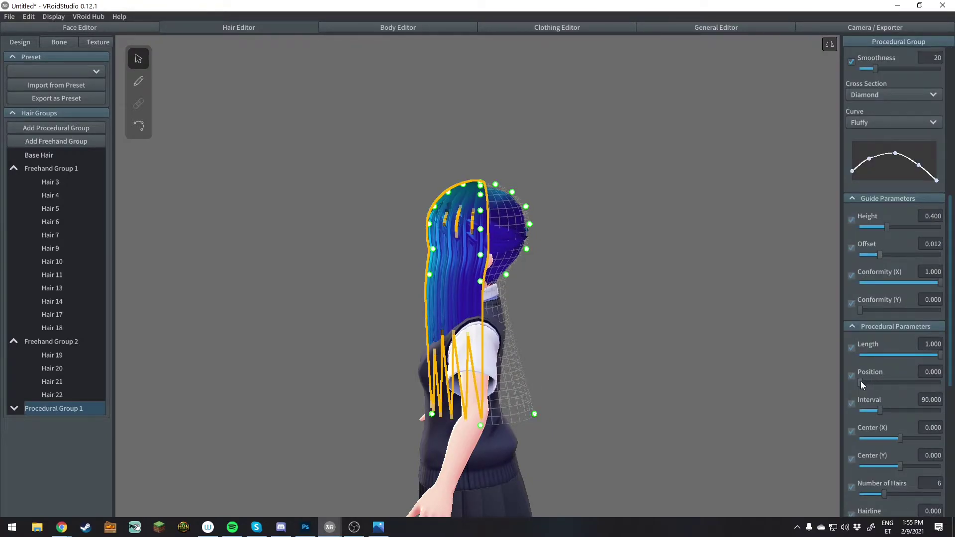
pyautogui.moveTo(860, 381); pyautogui.dragTo(887, 378)
pyautogui.moveTo(817, 359); pyautogui.dragTo(631, 325, button='right')
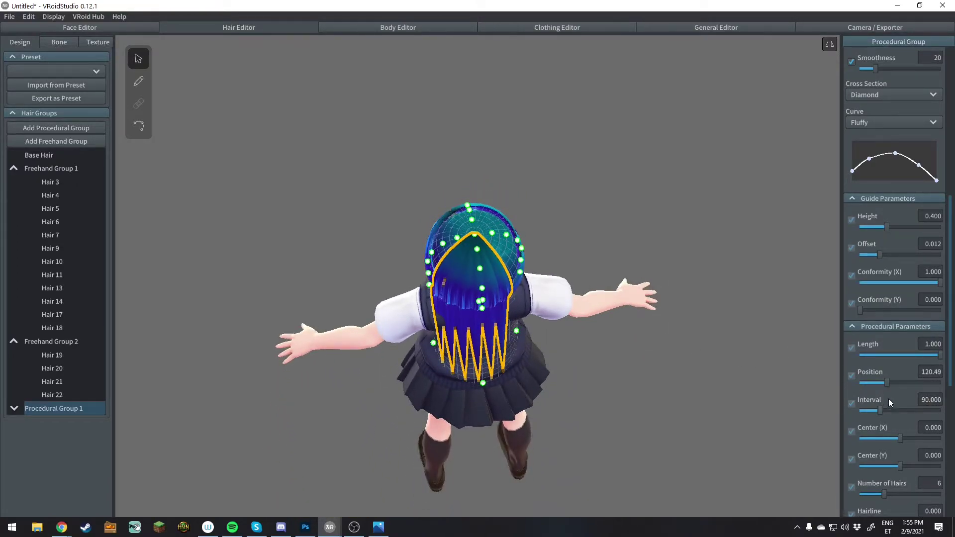
pyautogui.moveTo(889, 383); pyautogui.dragTo(893, 381)
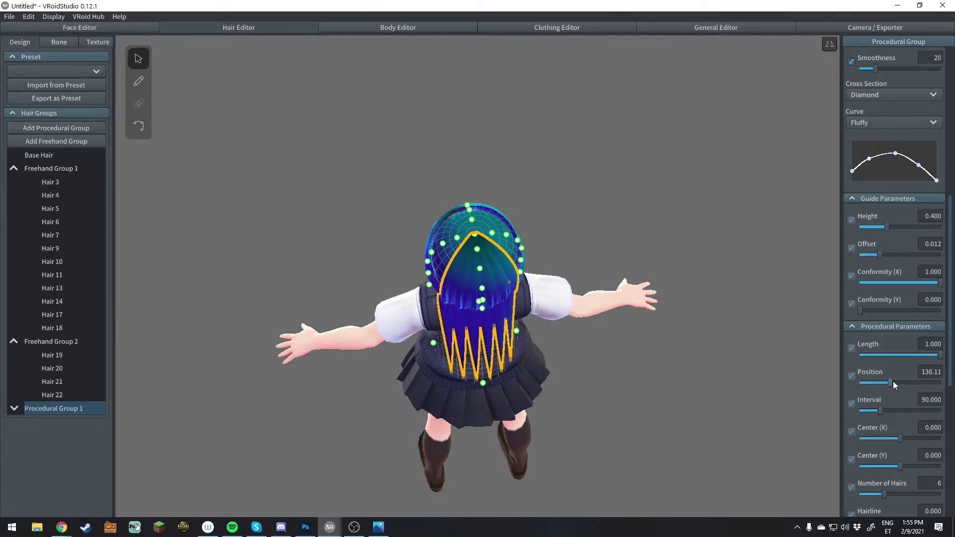
pyautogui.moveTo(560, 327); pyautogui.dragTo(603, 299, button='right')
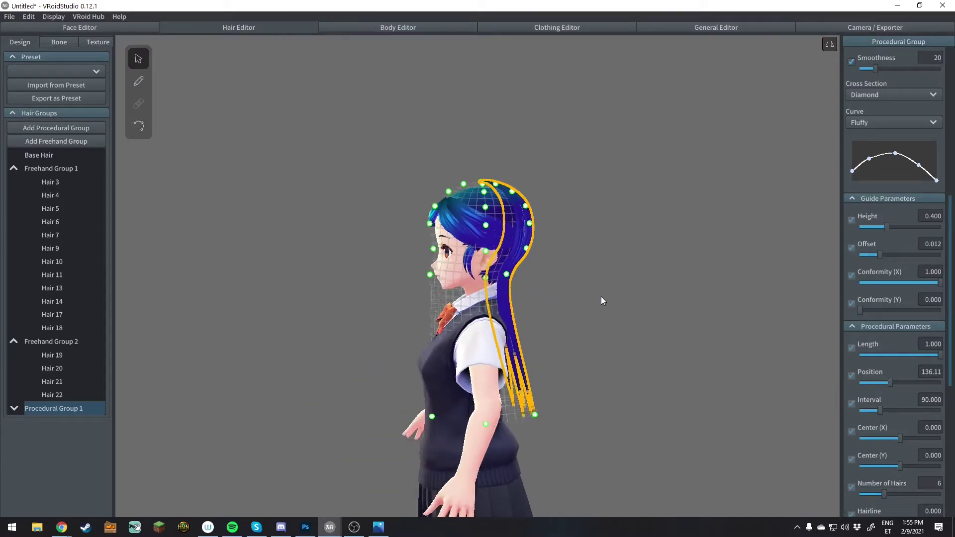
pyautogui.scroll(5, 547, 230)
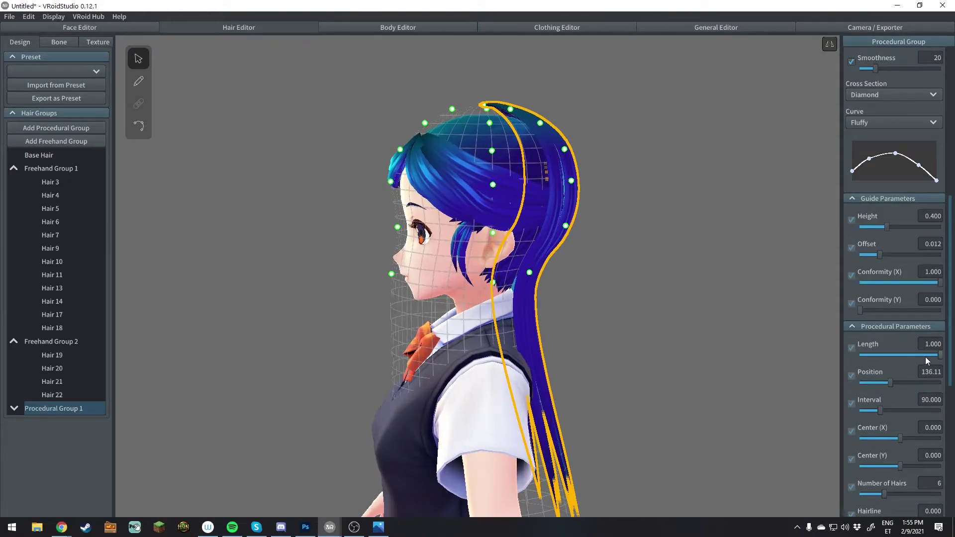
pyautogui.moveTo(878, 255); pyautogui.dragTo(850, 256)
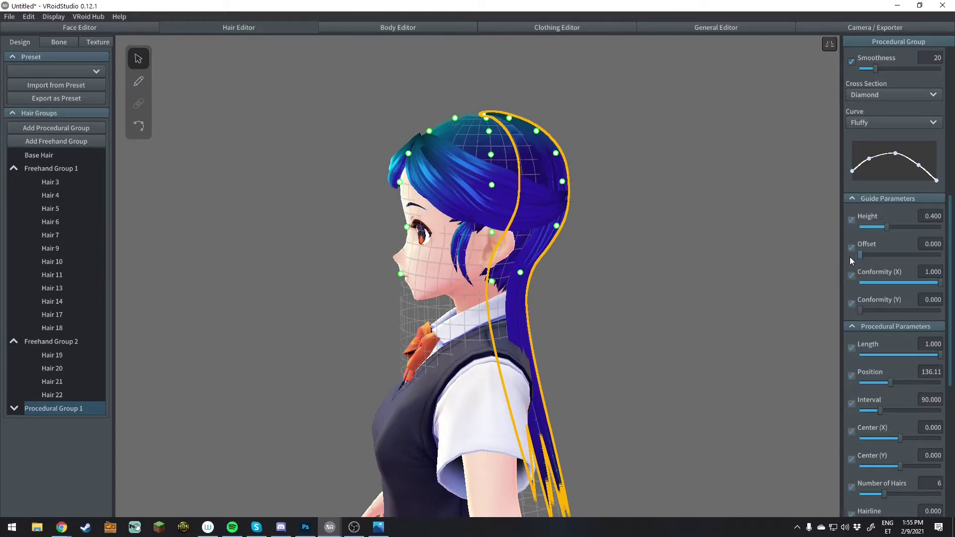
# Shape the back hair's guide mesh: draw it in at the nape, let it fall outward down the back, and curl the ends inward.
pyautogui.moveTo(696, 236); pyautogui.dragTo(546, 246, button='right')
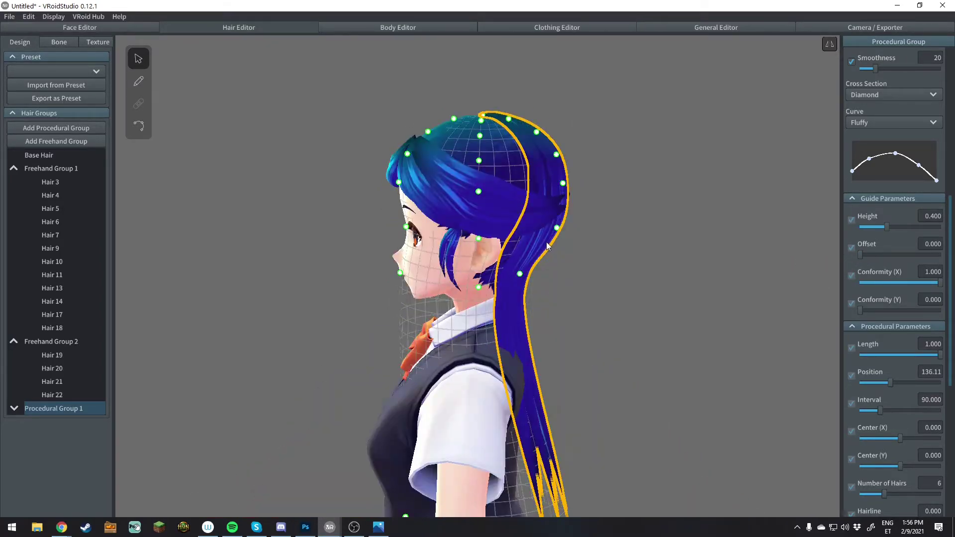
pyautogui.scroll(-3, 610, 336)
pyautogui.moveTo(510, 277); pyautogui.dragTo(516, 277)
pyautogui.moveTo(549, 464); pyautogui.dragTo(529, 465)
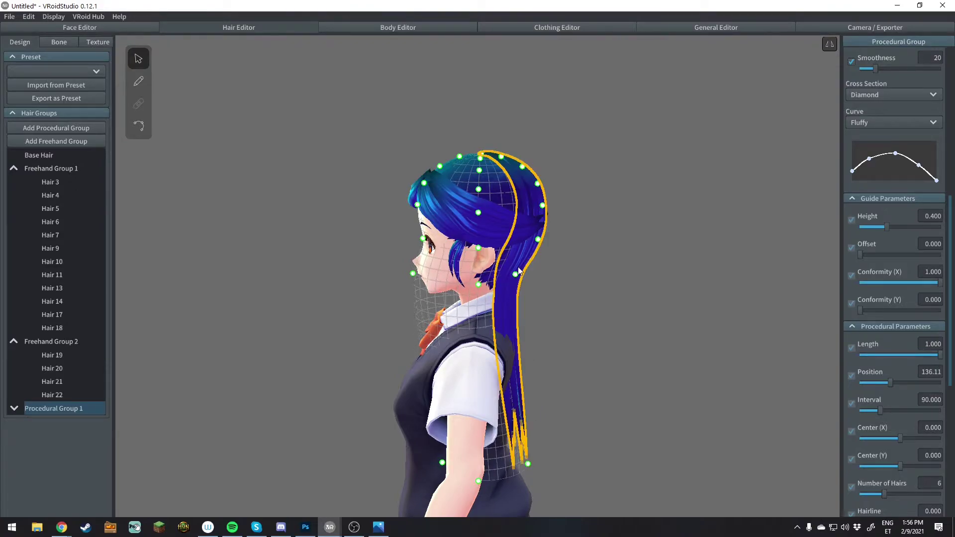
pyautogui.moveTo(516, 275); pyautogui.dragTo(543, 411)
pyautogui.moveTo(528, 466); pyautogui.dragTo(516, 458)
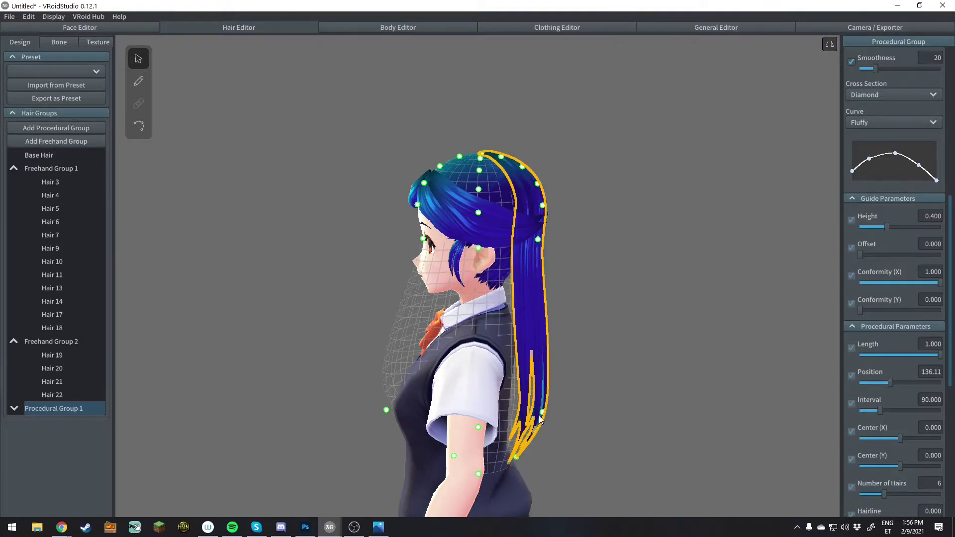
pyautogui.moveTo(537, 242); pyautogui.dragTo(520, 285)
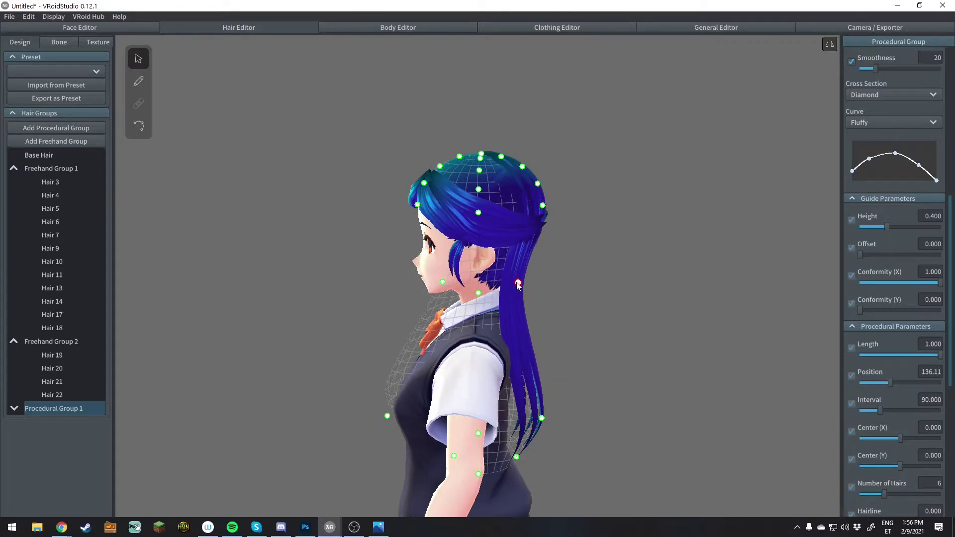
# Pull the back hair's guide mesh slightly inward at the upper back of the head, above the braid.
pyautogui.moveTo(454, 301); pyautogui.dragTo(420, 312, button='right')
pyautogui.moveTo(494, 191)
pyautogui.mouseDown(button='right')
pyautogui.moveTo(501, 201)
pyautogui.moveTo(485, 189)
pyautogui.mouseUp(button='right')
pyautogui.moveTo(517, 247); pyautogui.dragTo(505, 191, button='right')
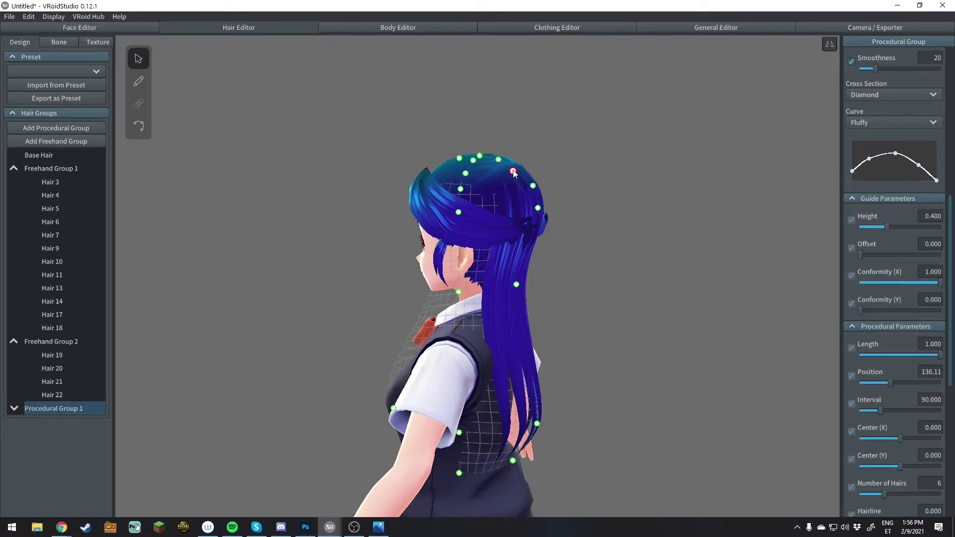
pyautogui.click(535, 206)
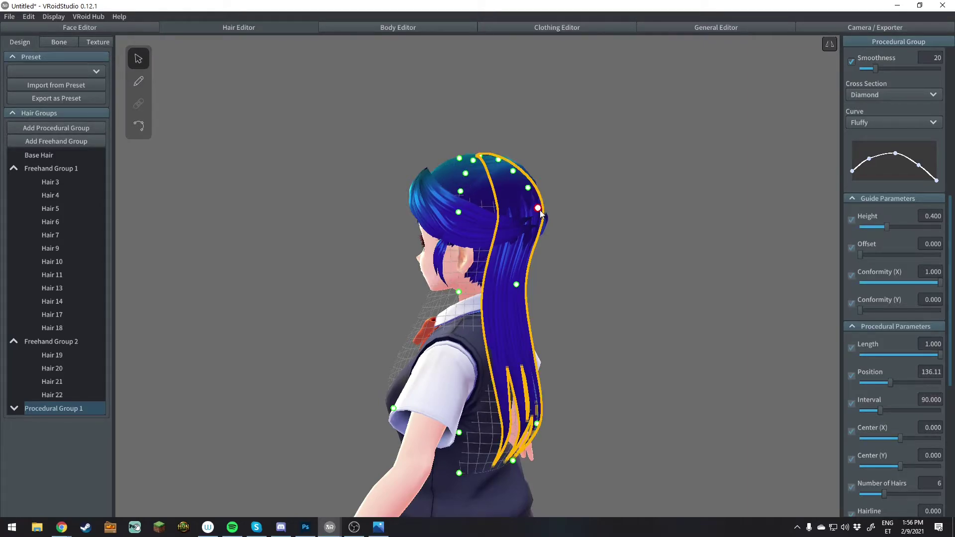
pyautogui.moveTo(554, 177); pyautogui.dragTo(525, 160, button='right')
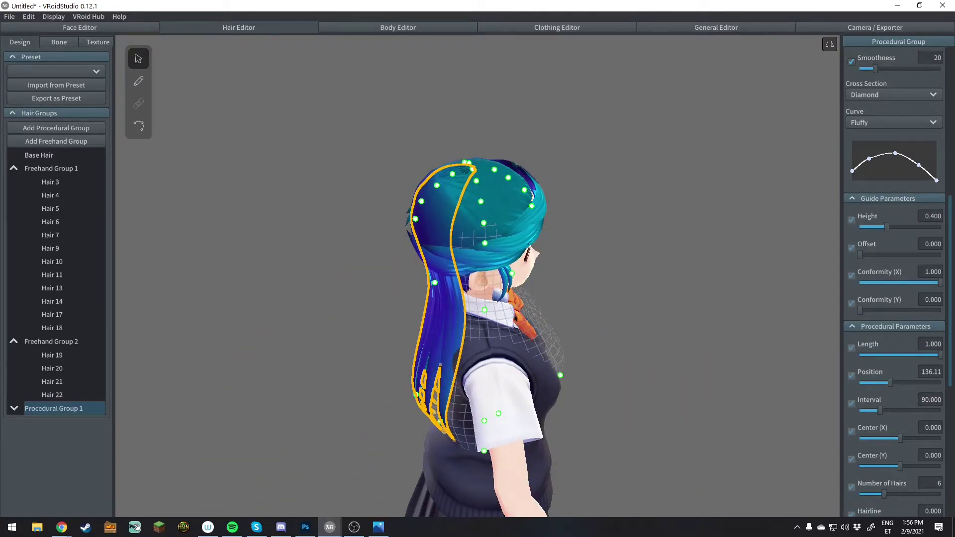
# Examine the back and side hair of the red-haired character in the test window, then compare it with the untitled avatar's hair.
pyautogui.moveTo(329, 527)
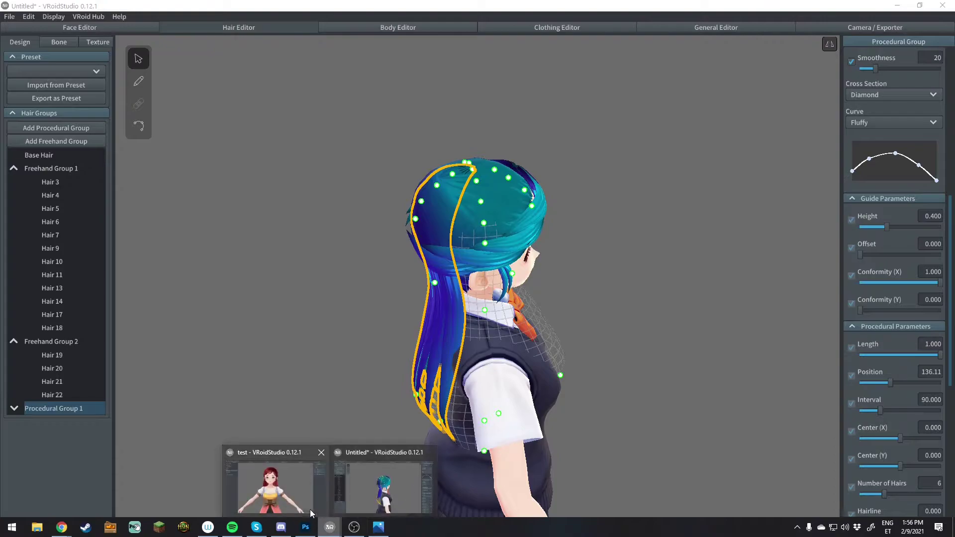
pyautogui.click(284, 499)
pyautogui.moveTo(410, 231); pyautogui.dragTo(539, 187, button='right')
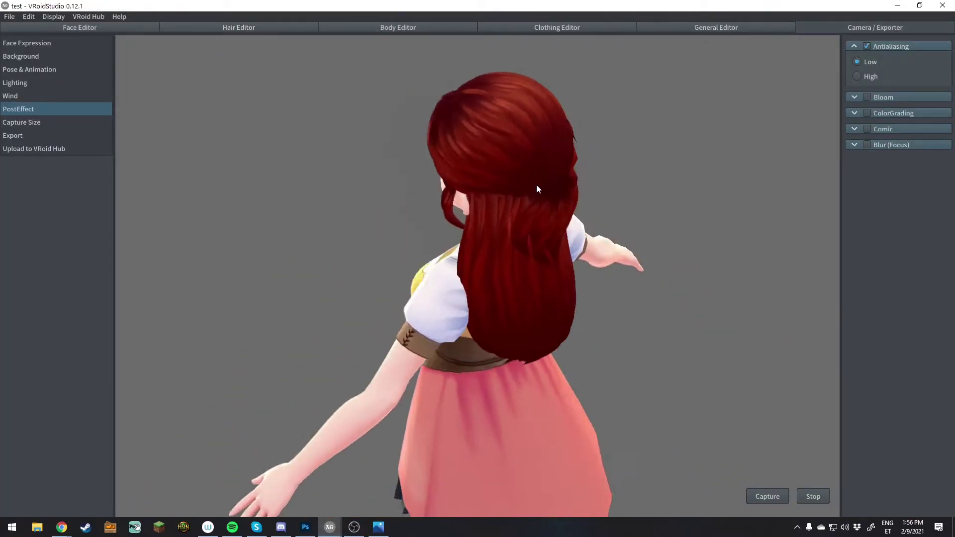
pyautogui.moveTo(465, 142); pyautogui.dragTo(437, 178, button='right')
pyautogui.moveTo(330, 527)
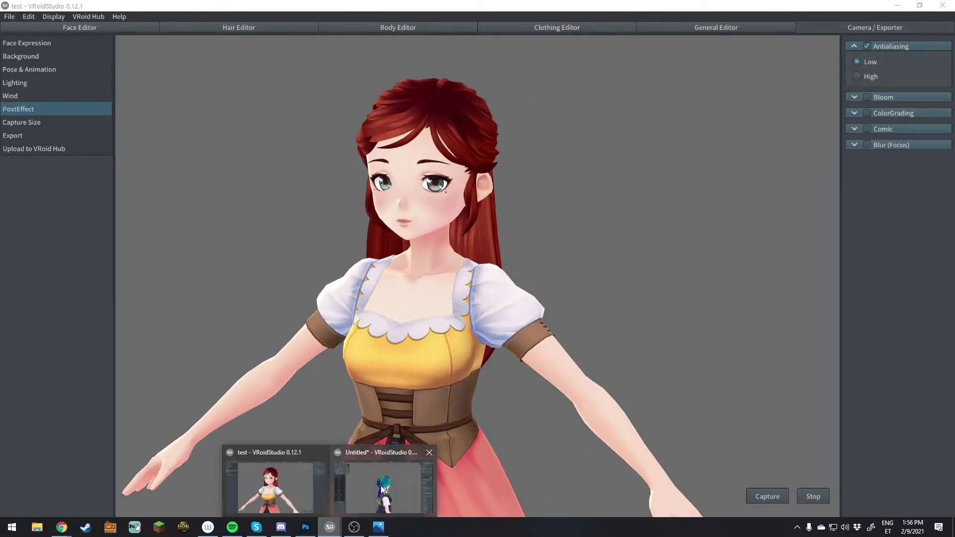
pyautogui.click(381, 486)
pyautogui.moveTo(445, 261); pyautogui.dragTo(442, 239, button='right')
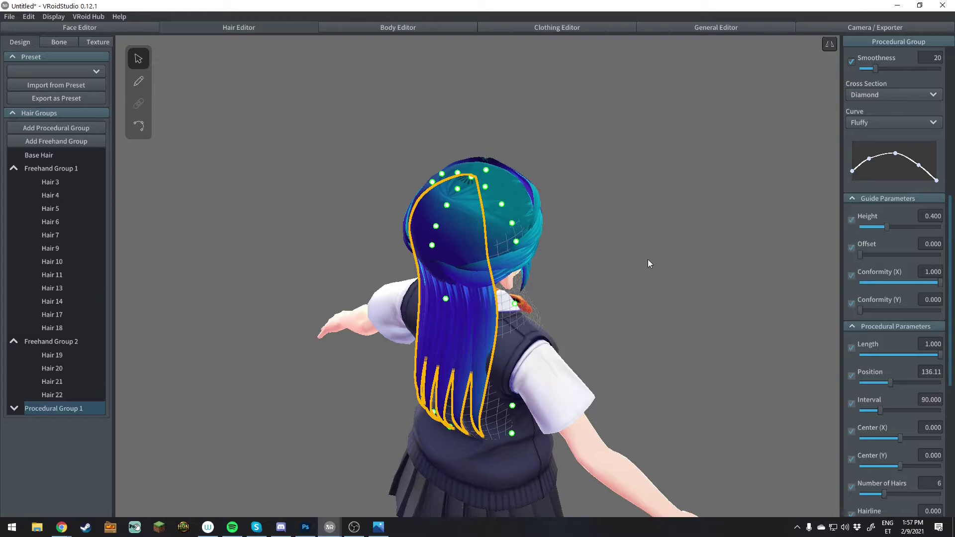
pyautogui.click(648, 260)
pyautogui.moveTo(631, 283); pyautogui.dragTo(725, 273, button='right')
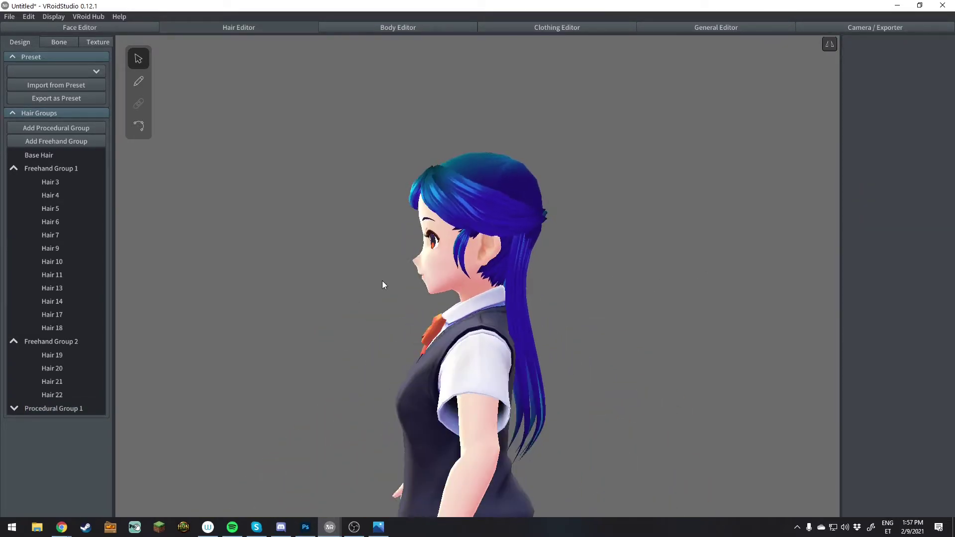
# Add another procedural hair group and extend its guide mesh down the back, drawing the sides and lower ends inward.
pyautogui.click(50, 127)
pyautogui.moveTo(494, 372); pyautogui.dragTo(489, 351, button='right')
pyautogui.moveTo(471, 313); pyautogui.dragTo(480, 427)
pyautogui.moveTo(480, 428); pyautogui.dragTo(543, 376, button='right')
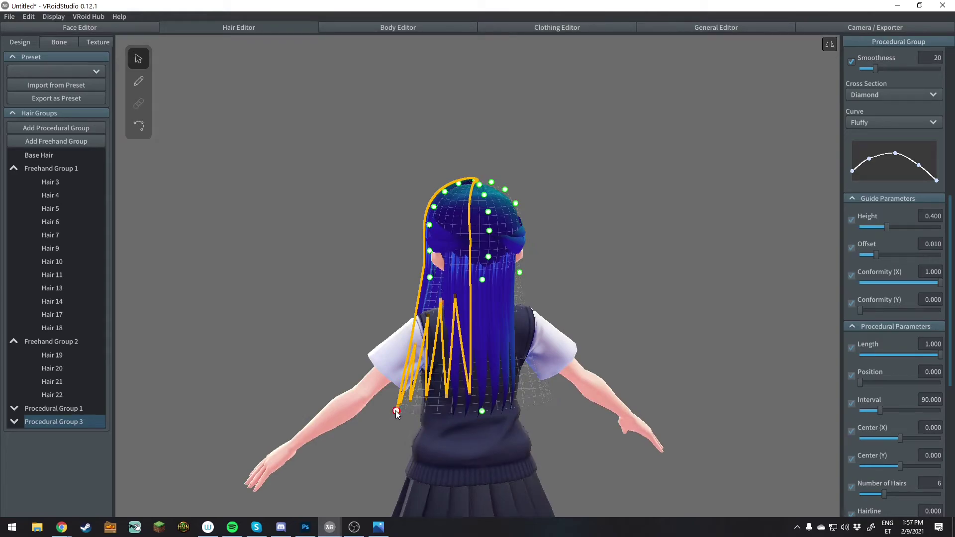
pyautogui.moveTo(396, 413); pyautogui.dragTo(422, 411)
pyautogui.moveTo(429, 278); pyautogui.dragTo(411, 377)
pyautogui.moveTo(434, 383); pyautogui.dragTo(566, 414, button='right')
pyautogui.moveTo(457, 247); pyautogui.dragTo(459, 288)
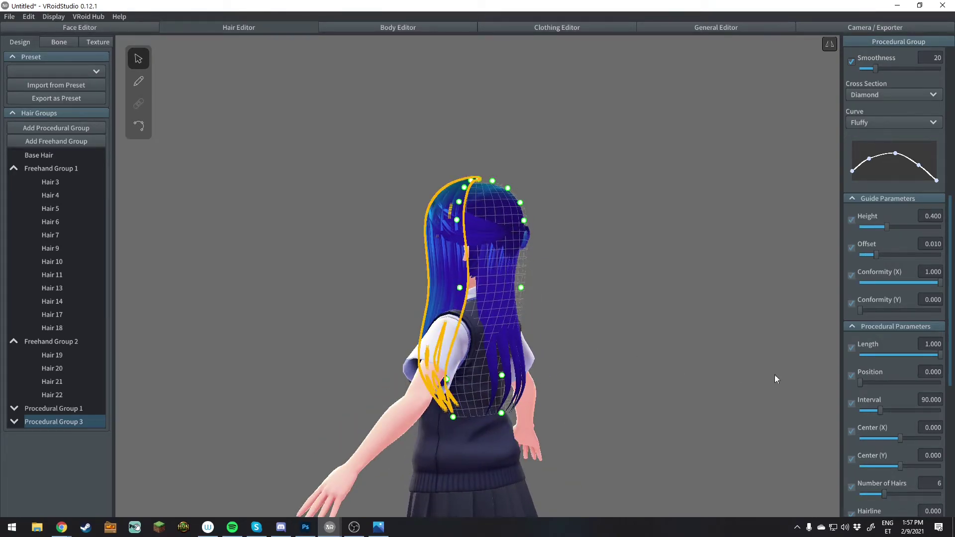
# Rotate the new procedural group toward the back of the head with Position 109.33 and adjust its lower guide points to curve the ends inward.
pyautogui.moveTo(860, 380); pyautogui.dragTo(885, 375)
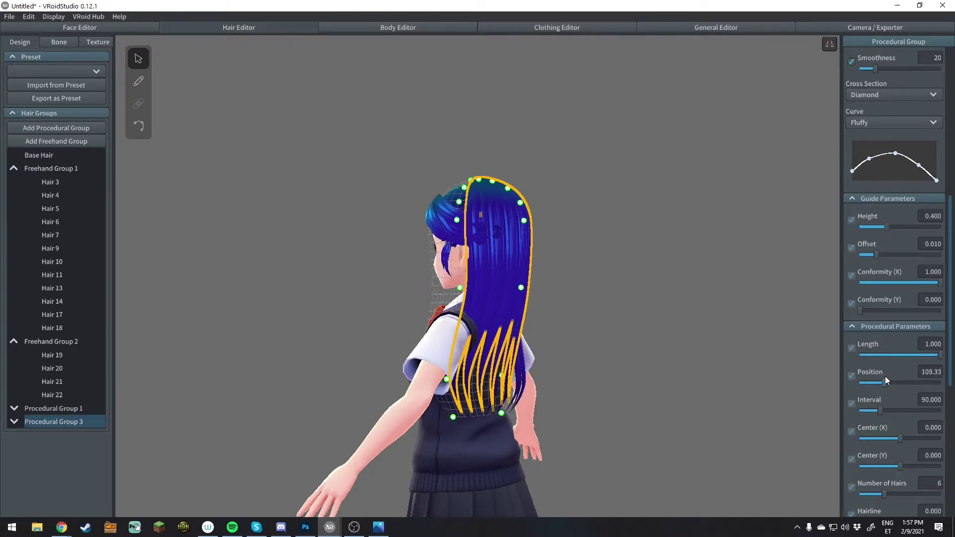
pyautogui.moveTo(693, 401); pyautogui.dragTo(601, 403, button='right')
pyautogui.moveTo(497, 412); pyautogui.dragTo(503, 414)
pyautogui.click(497, 376)
pyautogui.moveTo(496, 377); pyautogui.dragTo(515, 386)
pyautogui.moveTo(515, 386); pyautogui.dragTo(544, 386, button='right')
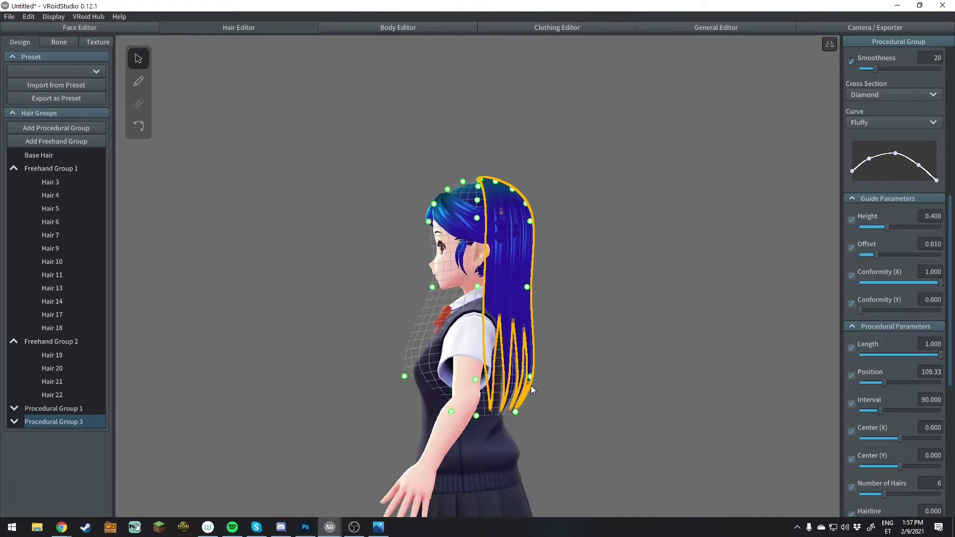
pyautogui.click(451, 416)
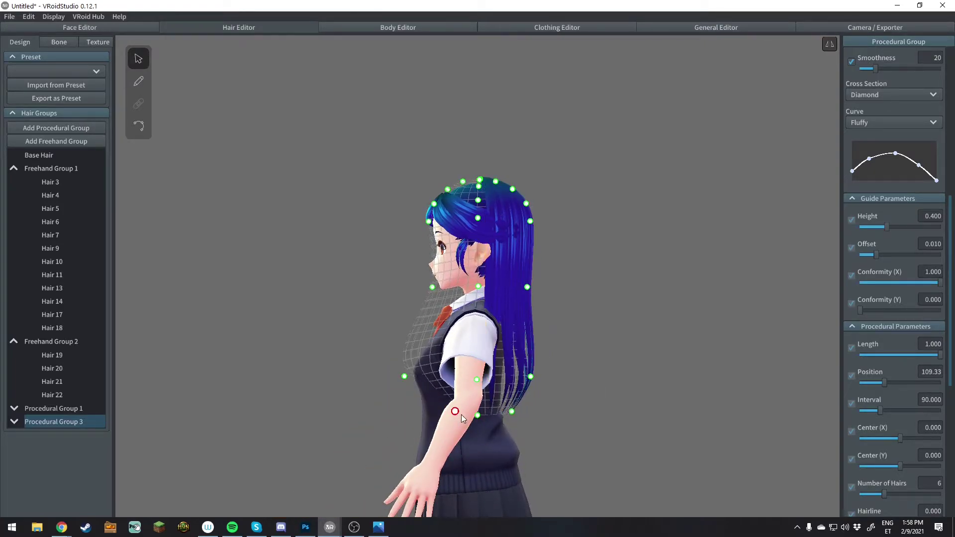
pyautogui.click(463, 416)
pyautogui.moveTo(592, 405); pyautogui.dragTo(544, 408, button='right')
# Set the new procedural group's Flow (Convergence) to 0.570.
pyautogui.scroll(-10, 892, 453)
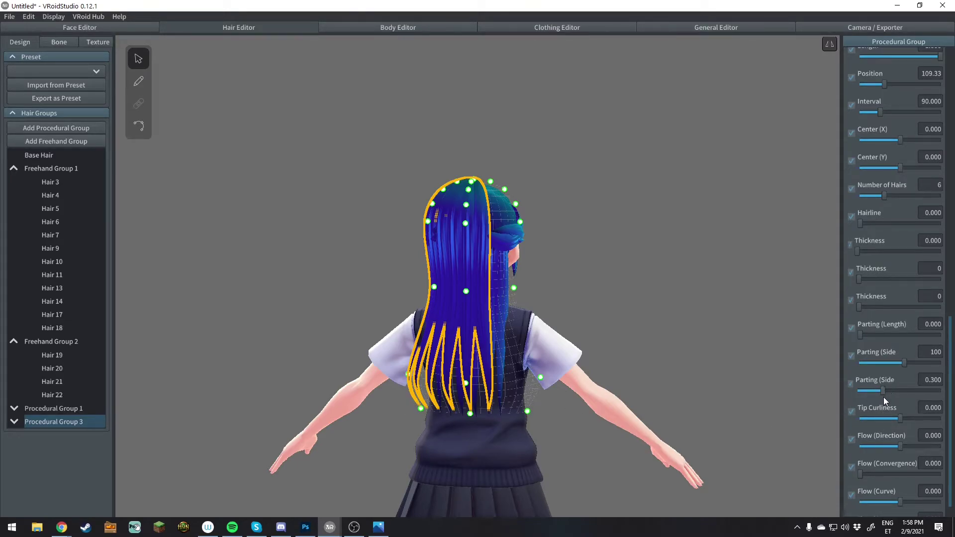
pyautogui.moveTo(557, 251)
pyautogui.mouseDown(button='right')
pyautogui.moveTo(535, 247)
pyautogui.moveTo(535, 263)
pyautogui.moveTo(566, 259)
pyautogui.mouseUp(button='right')
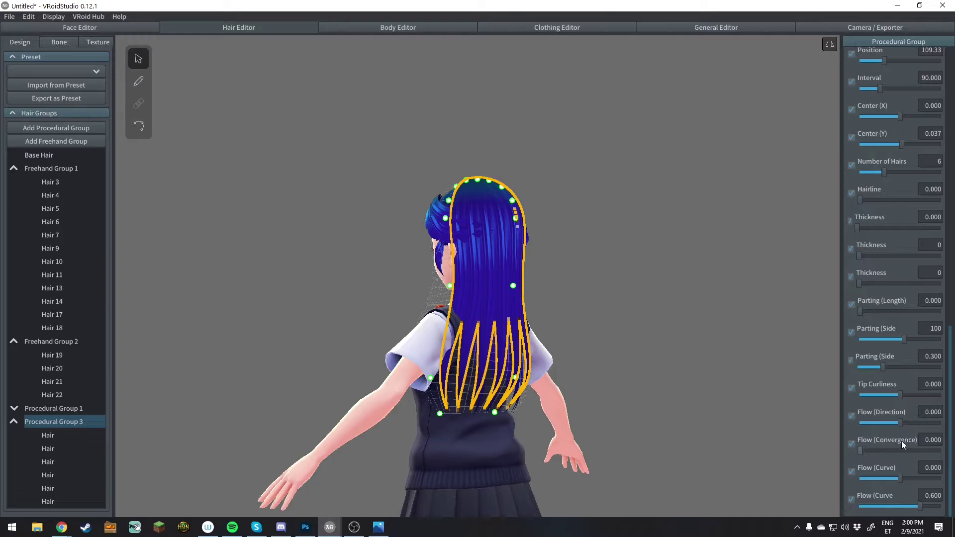
pyautogui.moveTo(861, 450); pyautogui.dragTo(907, 452)
pyautogui.moveTo(719, 403); pyautogui.dragTo(745, 416, button='right')
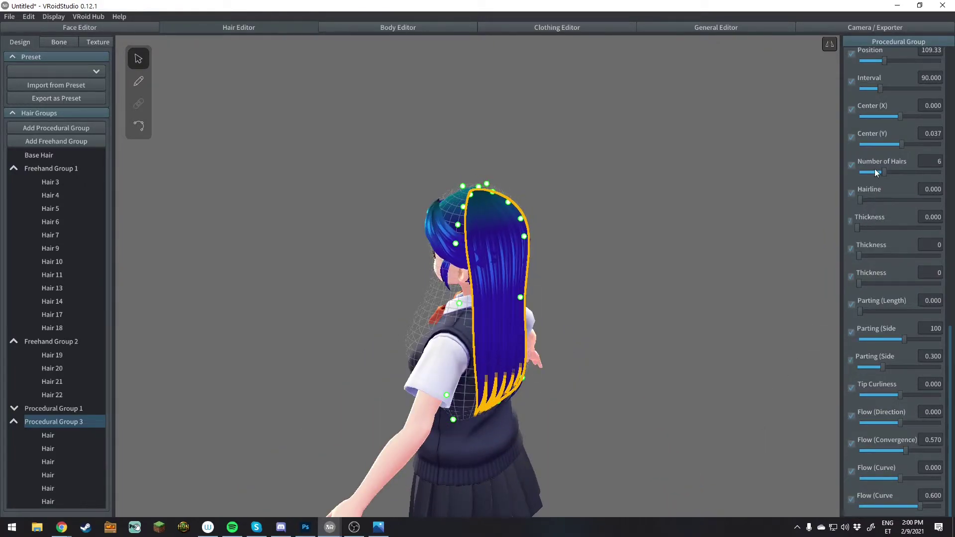
# Try an Interval of 168.09 on the new procedural group, and undo it.
pyautogui.moveTo(880, 90); pyautogui.dragTo(897, 87)
pyautogui.moveTo(659, 179)
pyautogui.mouseDown(button='right')
pyautogui.moveTo(605, 194)
pyautogui.moveTo(626, 185)
pyautogui.moveTo(559, 184)
pyautogui.moveTo(643, 190)
pyautogui.mouseUp(button='right')
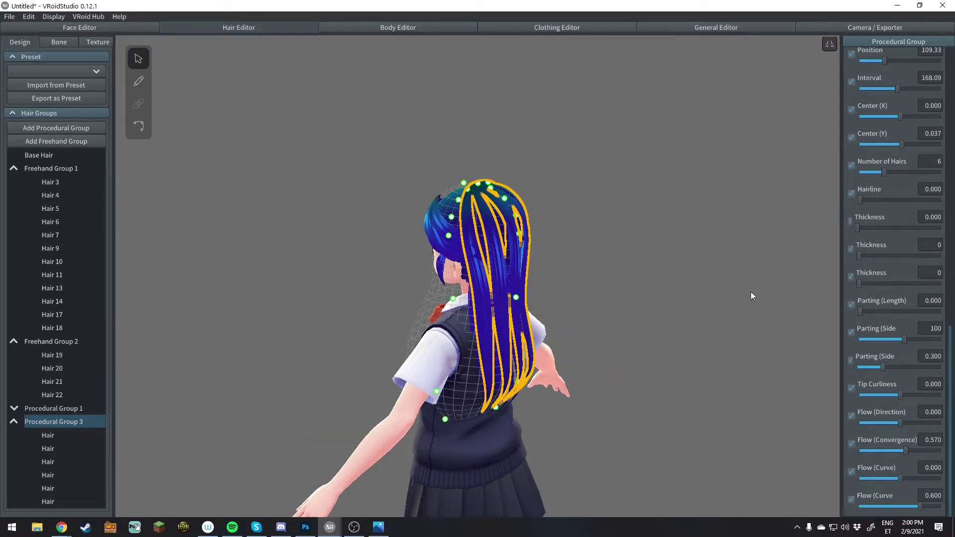
pyautogui.hotkey('ctrl', 'z')
# Set the new procedural group's guide Offset to 0.000 so its hair sits close to the head beneath the braid.
pyautogui.moveTo(706, 364); pyautogui.dragTo(511, 369, button='right')
pyautogui.moveTo(807, 412); pyautogui.dragTo(655, 348, button='right')
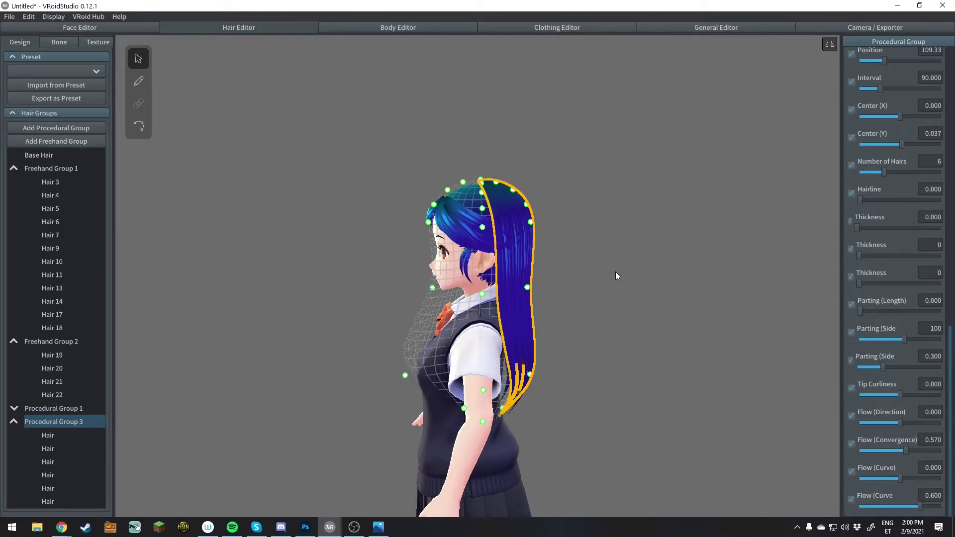
pyautogui.scroll(5, 629, 261)
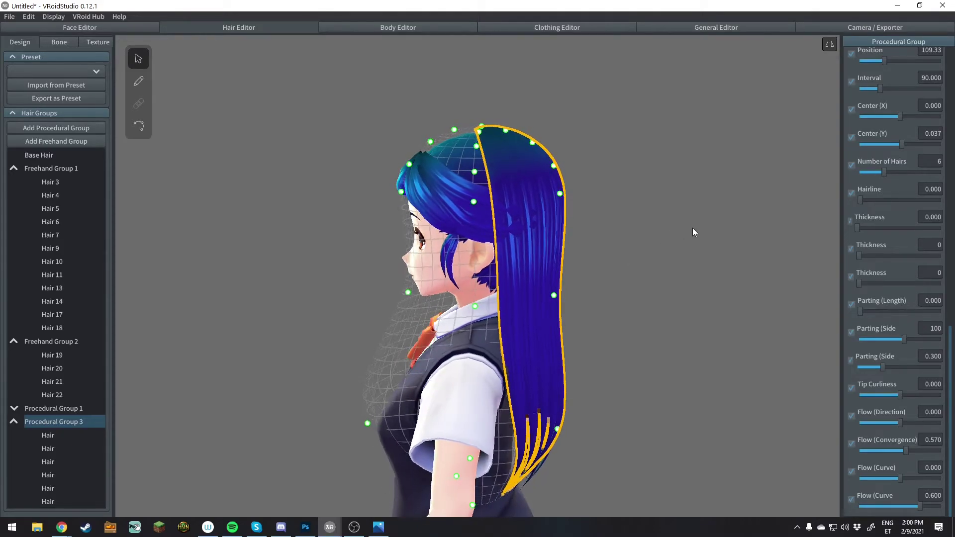
pyautogui.scroll(5, 907, 165)
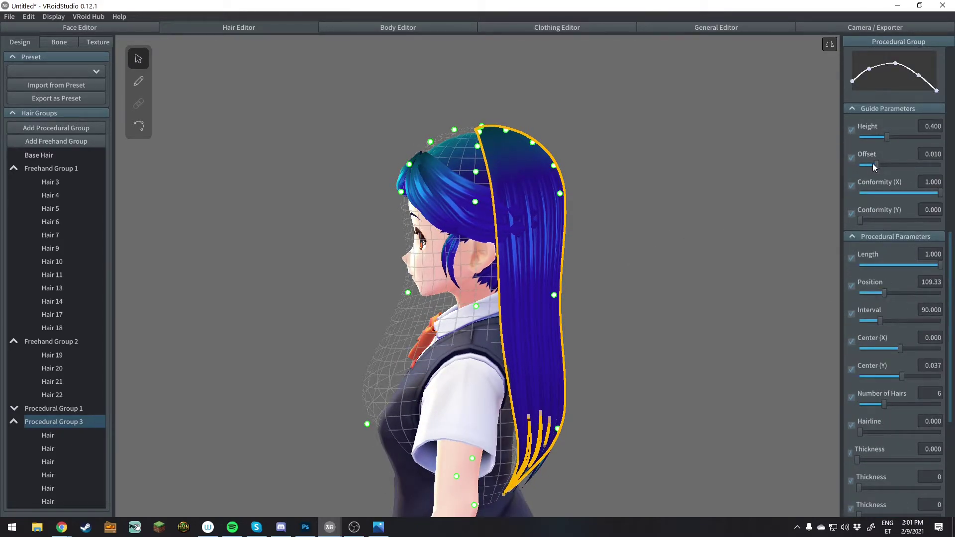
pyautogui.moveTo(874, 162); pyautogui.dragTo(844, 166)
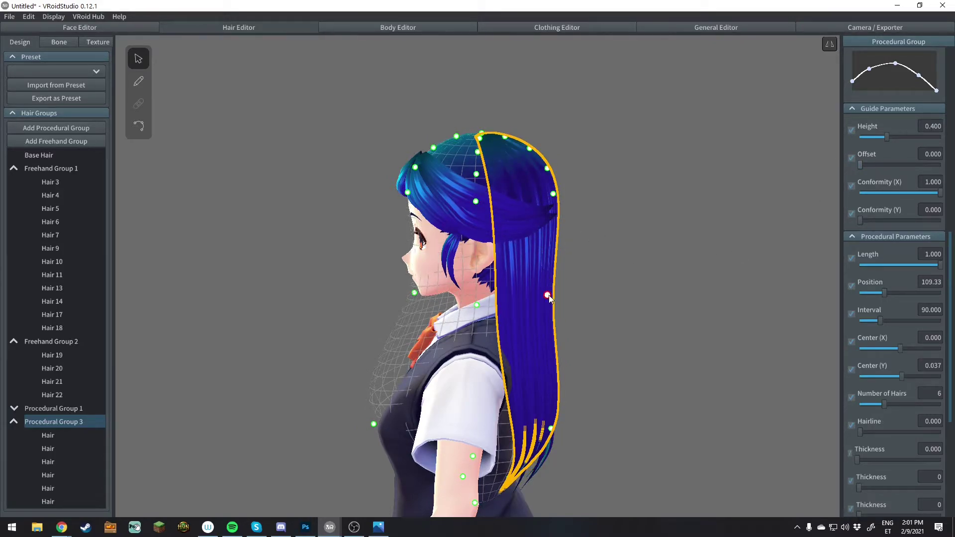
# Adjust the new group's lowest guide point at the back and set the group's Position to 91.488.
pyautogui.moveTo(600, 325); pyautogui.dragTo(362, 395, button='right')
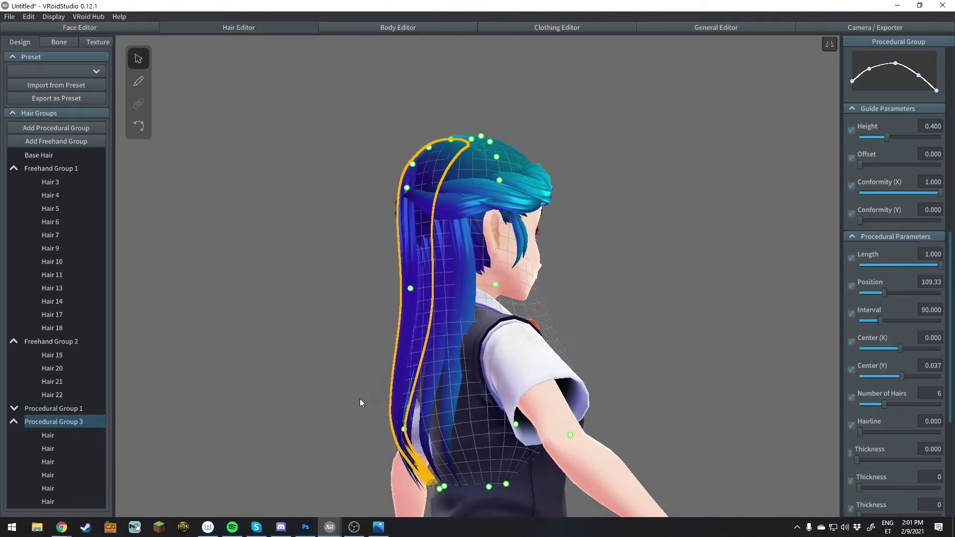
pyautogui.moveTo(608, 370); pyautogui.dragTo(624, 342, button='right')
pyautogui.moveTo(423, 394); pyautogui.dragTo(444, 446)
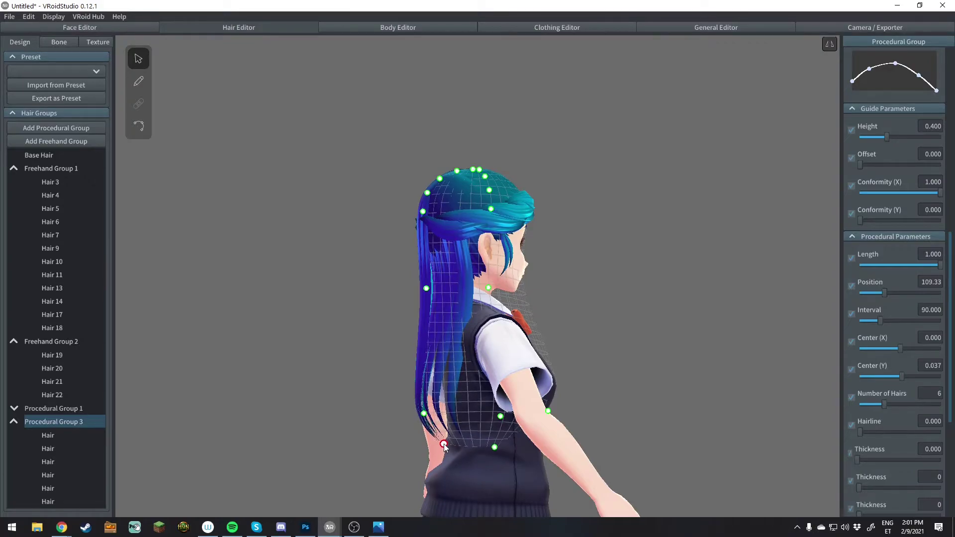
pyautogui.moveTo(458, 455); pyautogui.dragTo(560, 351, button='right')
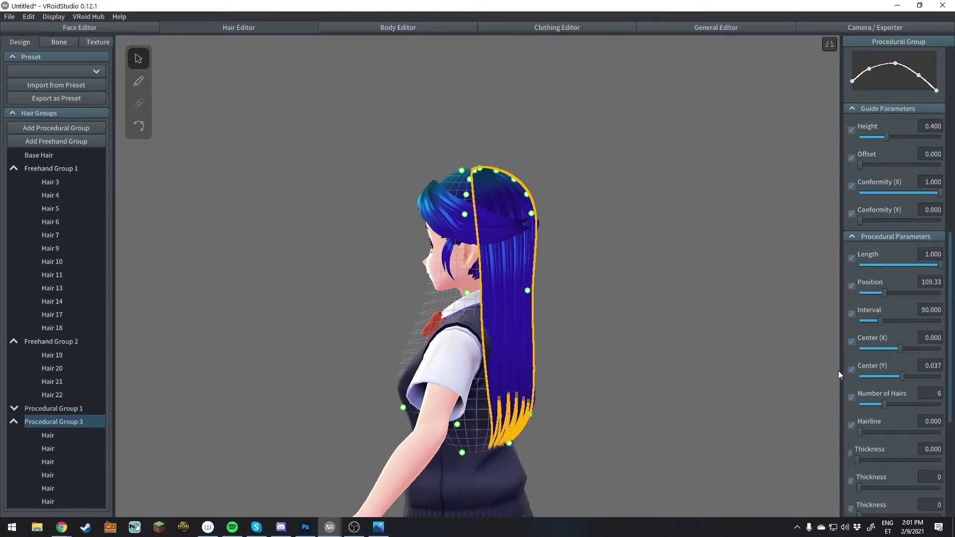
pyautogui.moveTo(885, 291); pyautogui.dragTo(879, 291)
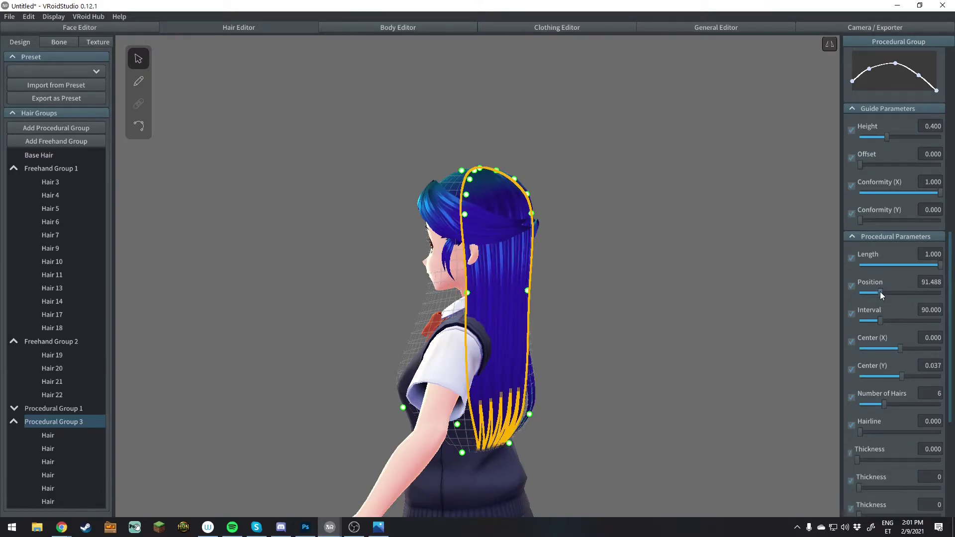
pyautogui.moveTo(475, 283); pyautogui.dragTo(447, 287, button='right')
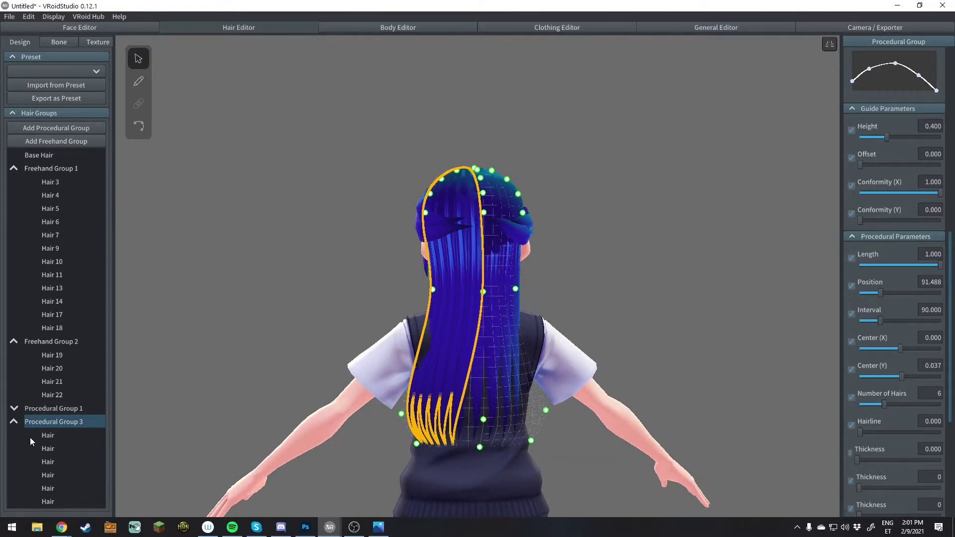
# Convert the new procedural group to brush hair.
pyautogui.rightClick(37, 421)
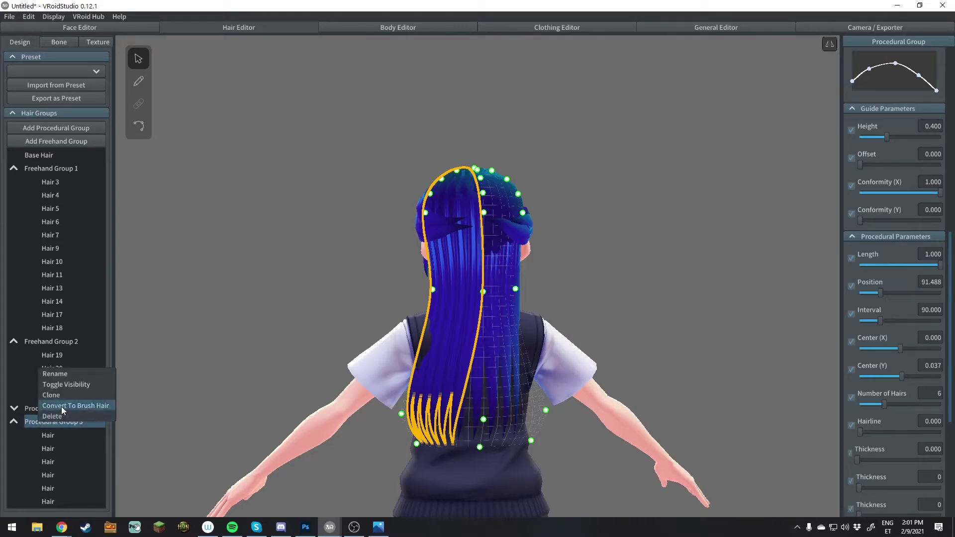
pyautogui.click(61, 407)
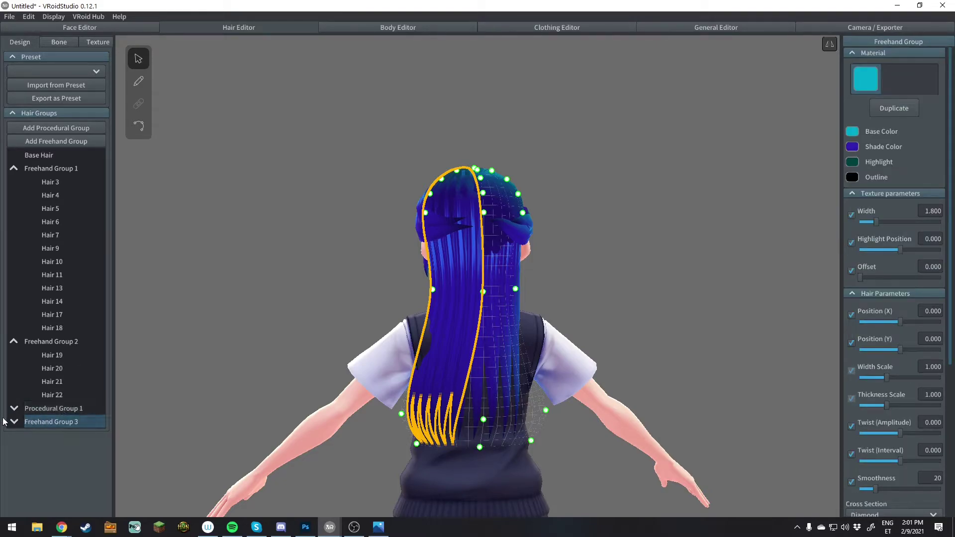
pyautogui.click(138, 126)
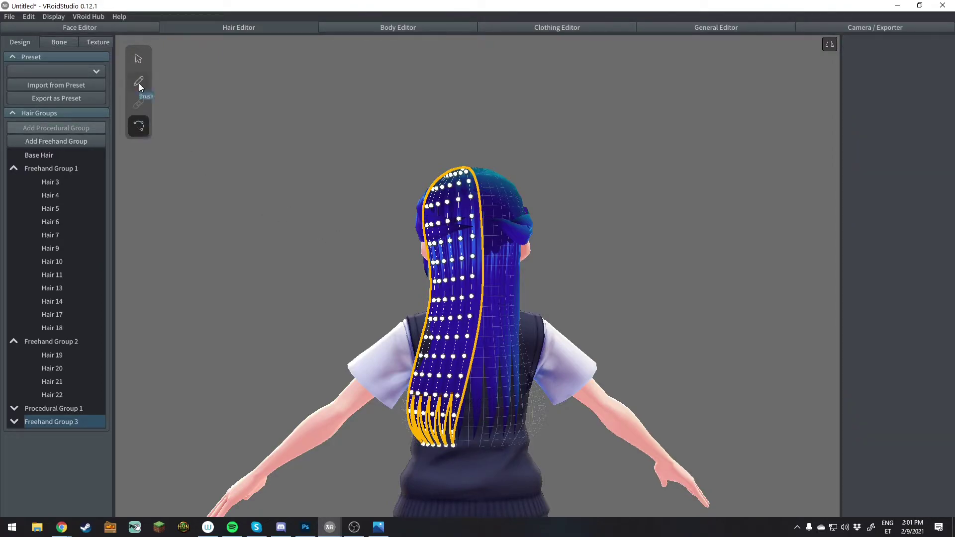
pyautogui.click(139, 59)
# Straighten the converted group's strand nearest the middle of the back by realigning its lower control points.
pyautogui.click(472, 367)
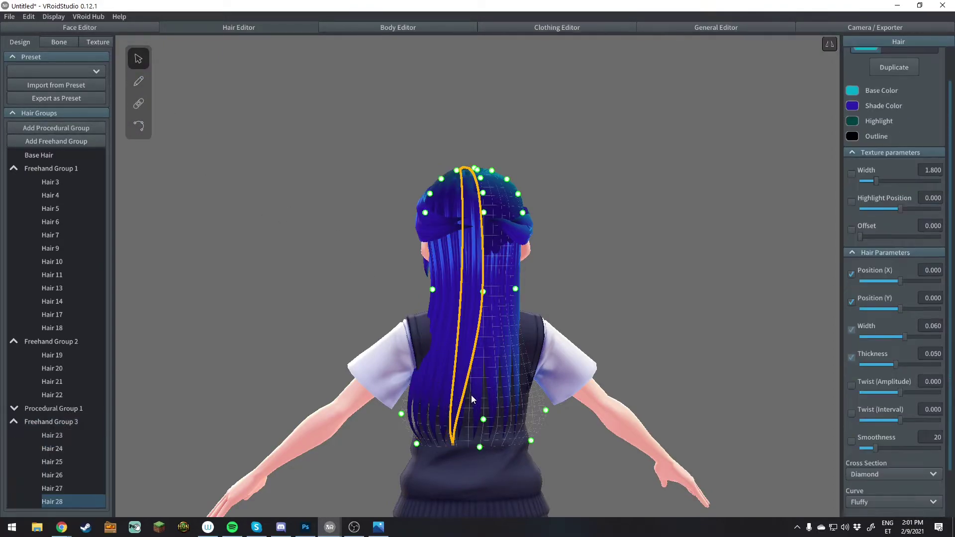
pyautogui.click(139, 125)
pyautogui.scroll(3, 448, 388)
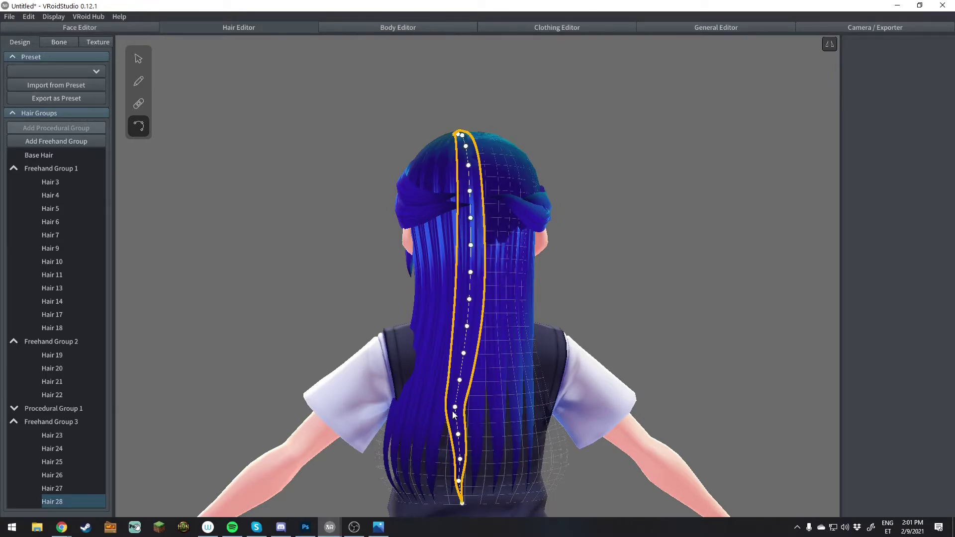
pyautogui.moveTo(459, 407); pyautogui.dragTo(461, 407)
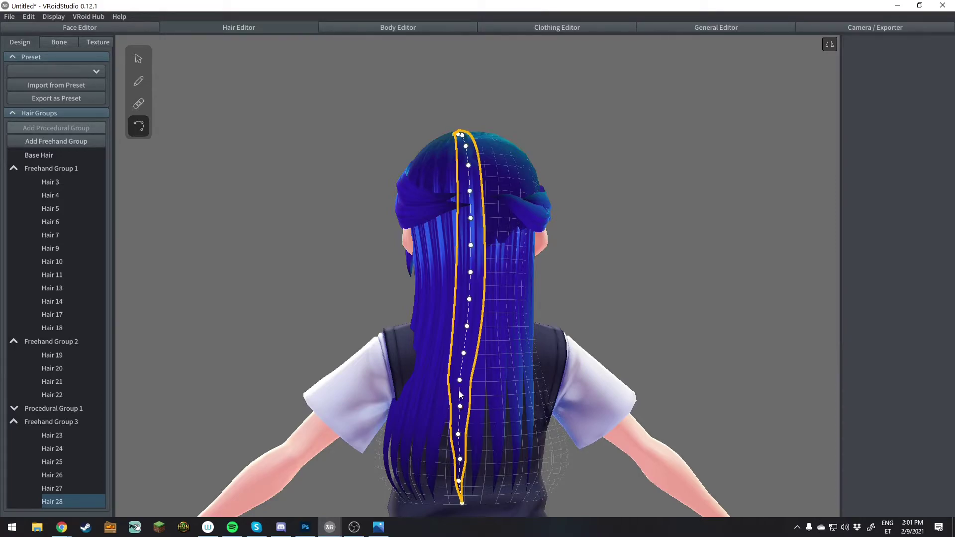
pyautogui.moveTo(460, 459); pyautogui.dragTo(458, 458)
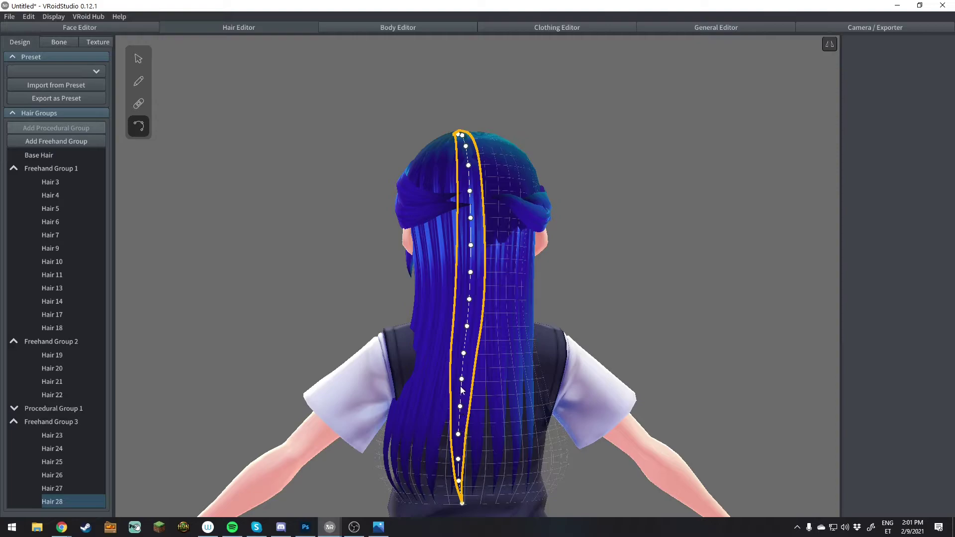
pyautogui.moveTo(462, 378); pyautogui.dragTo(462, 379)
pyautogui.moveTo(425, 348); pyautogui.dragTo(438, 350, button='right')
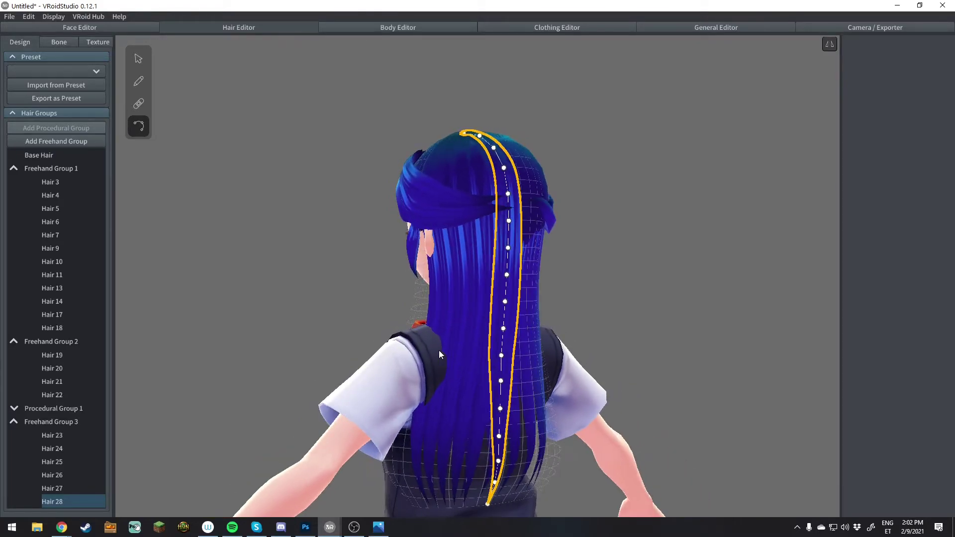
# Reshape the upper control points of the converted group's outermost strand so it runs under the side braid and behind the ear.
pyautogui.click(301, 295)
pyautogui.moveTo(301, 296); pyautogui.dragTo(339, 315, button='right')
pyautogui.click(469, 287)
pyautogui.moveTo(464, 286); pyautogui.dragTo(438, 305, button='right')
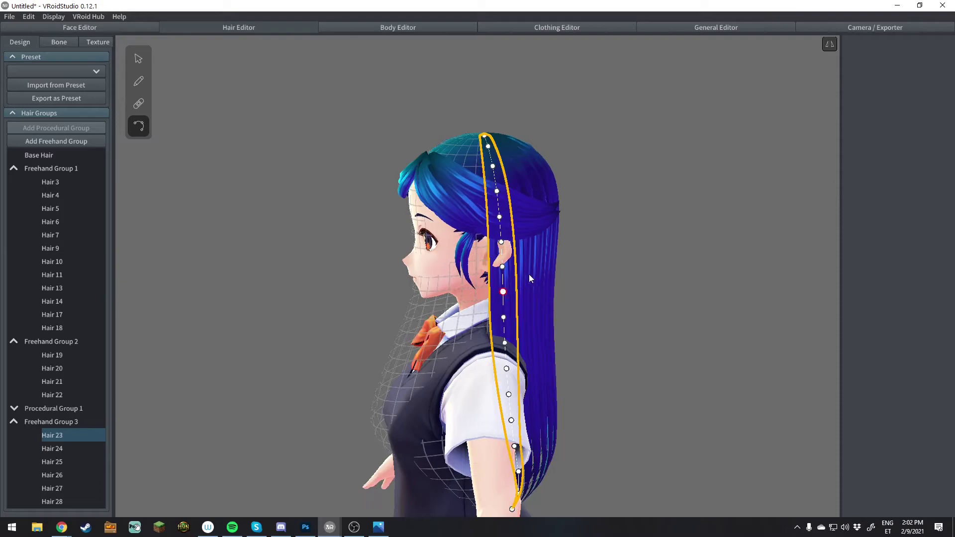
pyautogui.moveTo(502, 267); pyautogui.dragTo(508, 232)
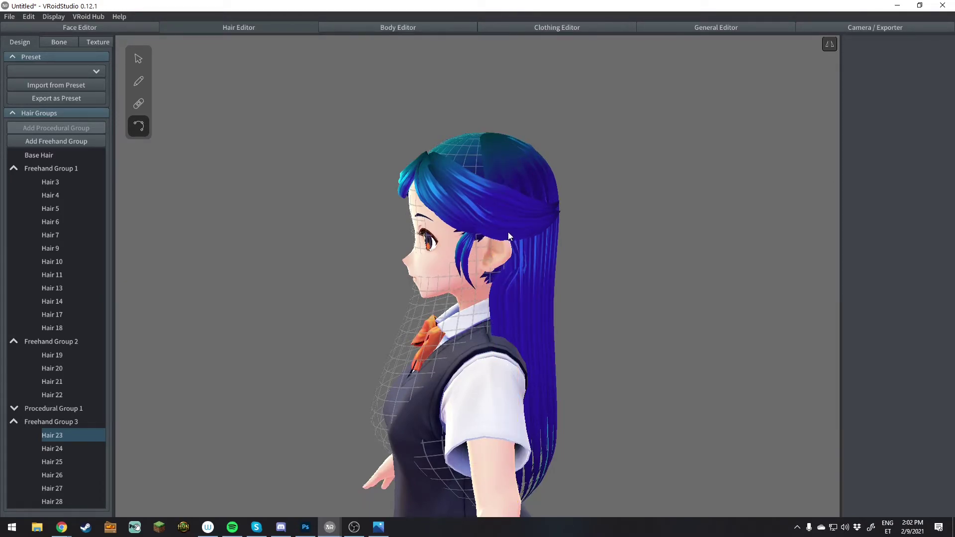
pyautogui.click(506, 221)
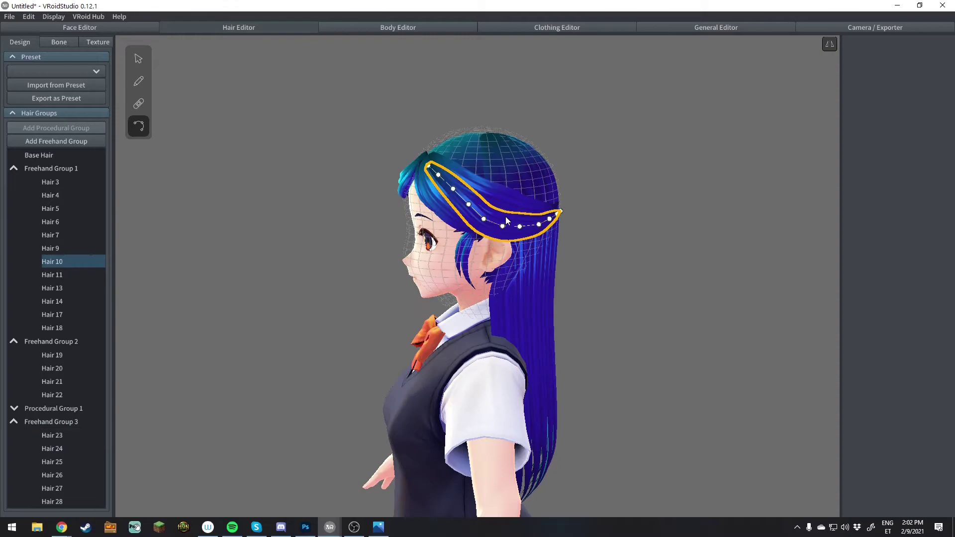
pyautogui.click(498, 301)
pyautogui.moveTo(500, 218); pyautogui.dragTo(503, 213)
pyautogui.moveTo(507, 284); pyautogui.dragTo(497, 285, button='right')
pyautogui.moveTo(485, 290); pyautogui.dragTo(492, 260)
pyautogui.moveTo(494, 260); pyautogui.dragTo(492, 261)
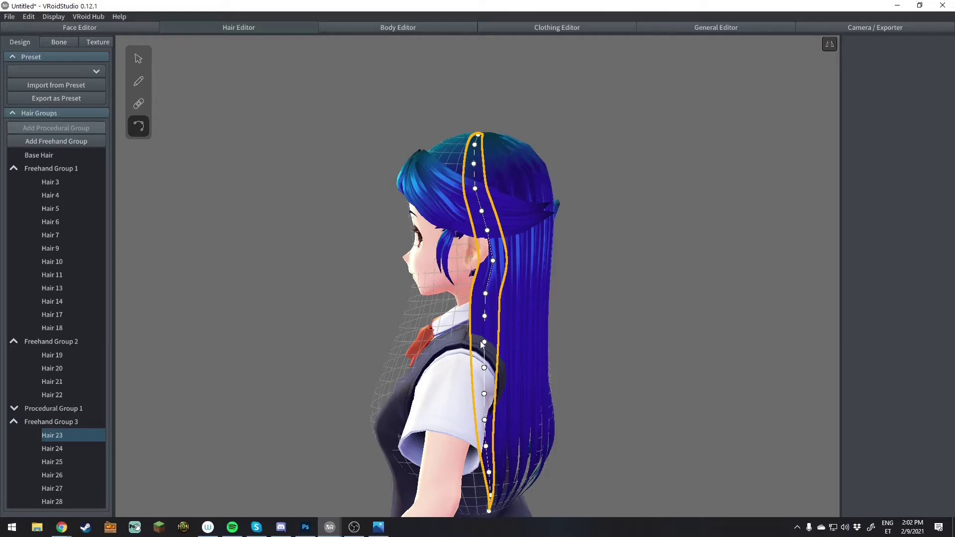
# Smooth the outermost strand's middle and lower control points into an even curve down the back.
pyautogui.moveTo(481, 341); pyautogui.dragTo(481, 316)
pyautogui.moveTo(484, 368); pyautogui.dragTo(496, 507)
pyautogui.moveTo(563, 461); pyautogui.dragTo(424, 462, button='right')
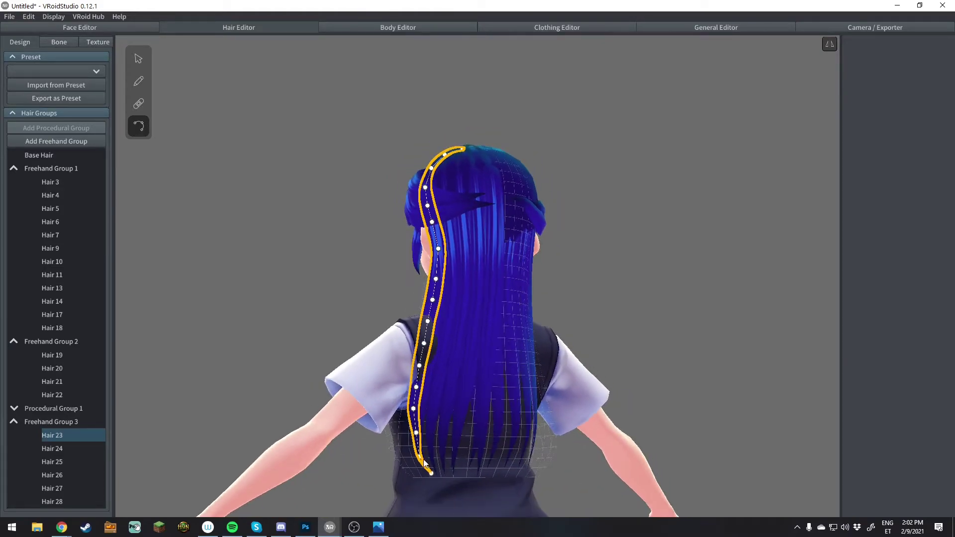
pyautogui.moveTo(416, 460); pyautogui.dragTo(410, 408)
pyautogui.moveTo(421, 370); pyautogui.dragTo(434, 298)
# Try to edit the control points of the outer strand in the group that is still procedural.
pyautogui.click(532, 287)
pyautogui.click(432, 246)
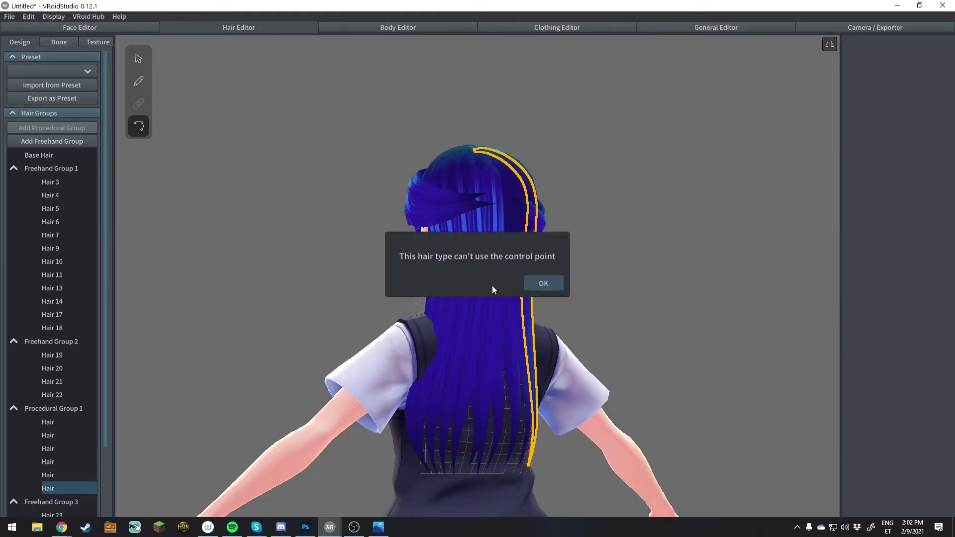
pyautogui.click(543, 282)
pyautogui.click(138, 59)
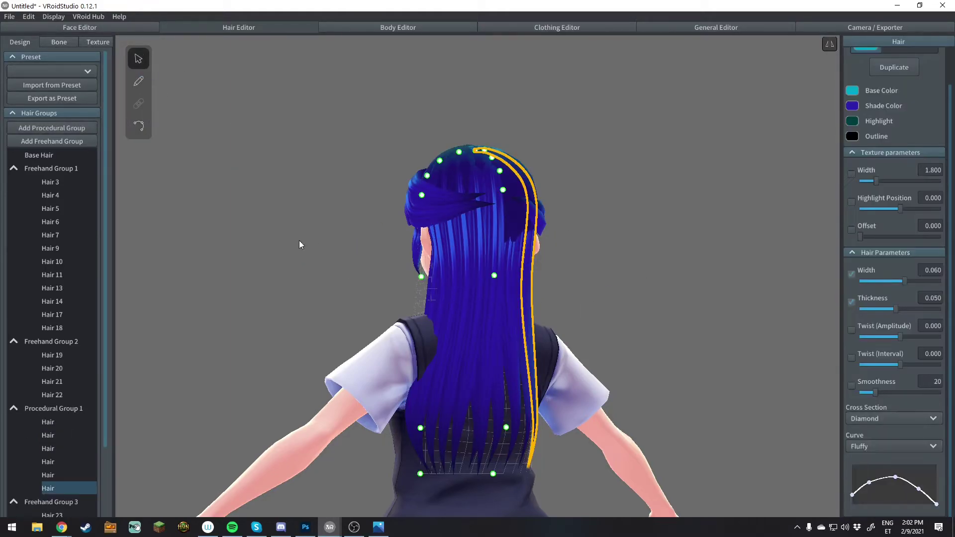
# Deselect the strand and check the back hair from several angles.
pyautogui.click(320, 267)
pyautogui.moveTo(328, 276); pyautogui.dragTo(382, 275, button='right')
pyautogui.moveTo(587, 275); pyautogui.dragTo(559, 279, button='right')
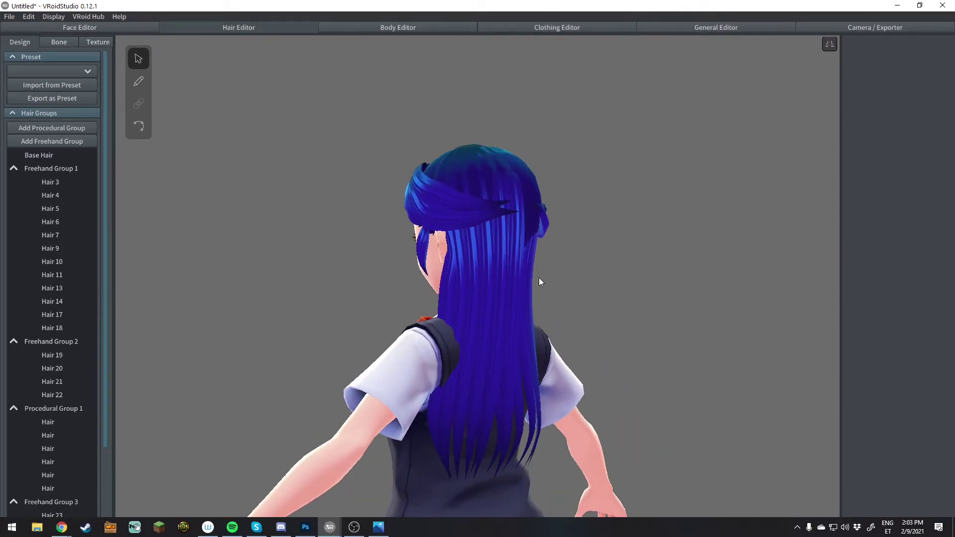
pyautogui.moveTo(446, 346); pyautogui.dragTo(588, 291, button='right')
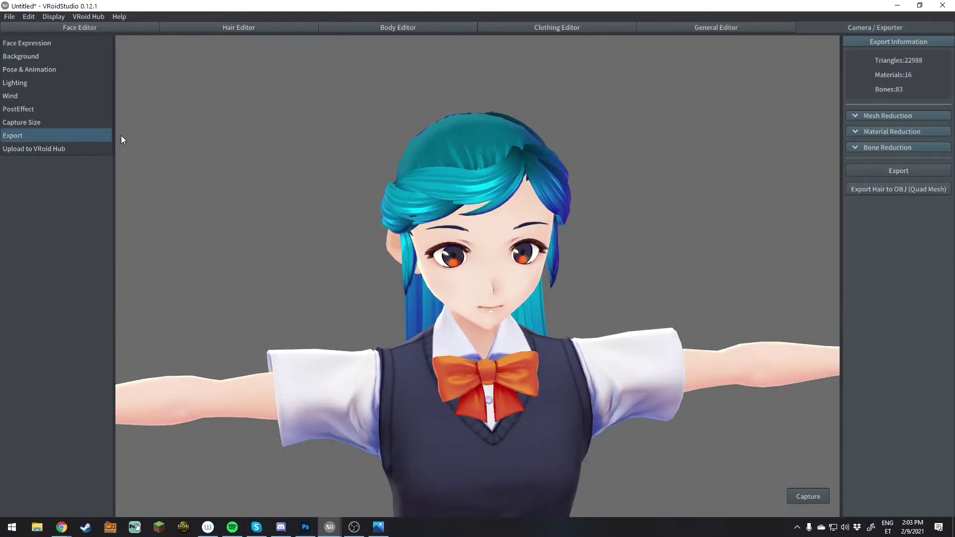
# Preview the hairstyle in motion with the Standby 1 animation, and return to the Default pose.
pyautogui.click(18, 71)
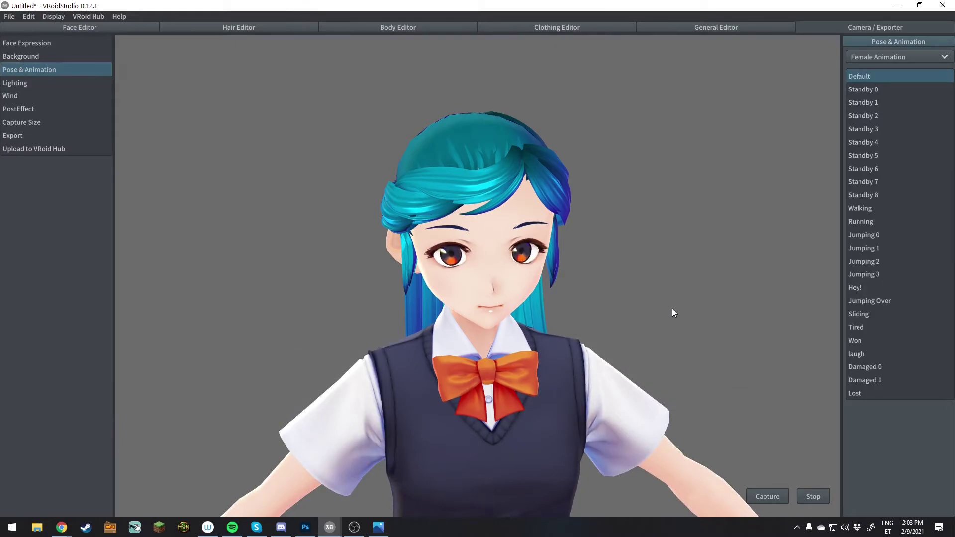
pyautogui.moveTo(675, 309); pyautogui.dragTo(641, 306, button='right')
pyautogui.click(854, 102)
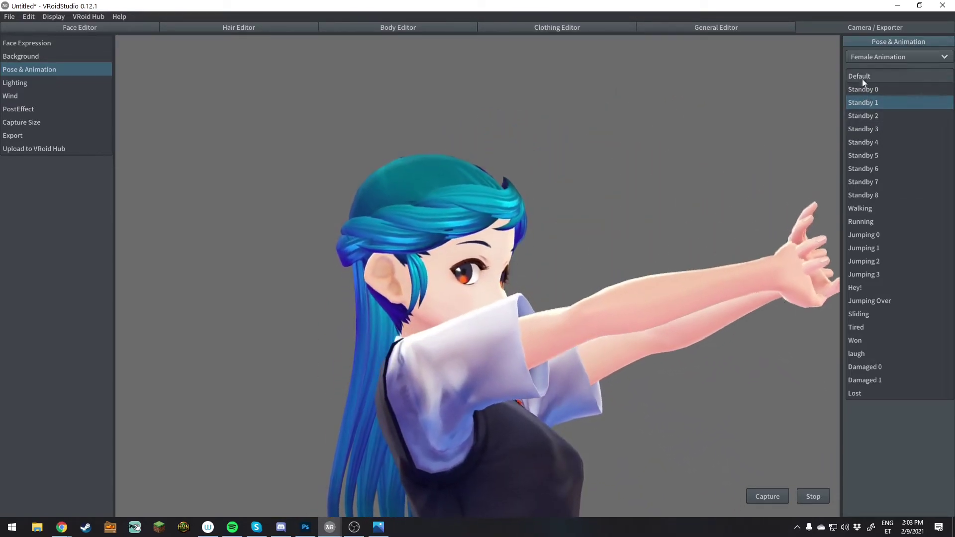
pyautogui.click(860, 77)
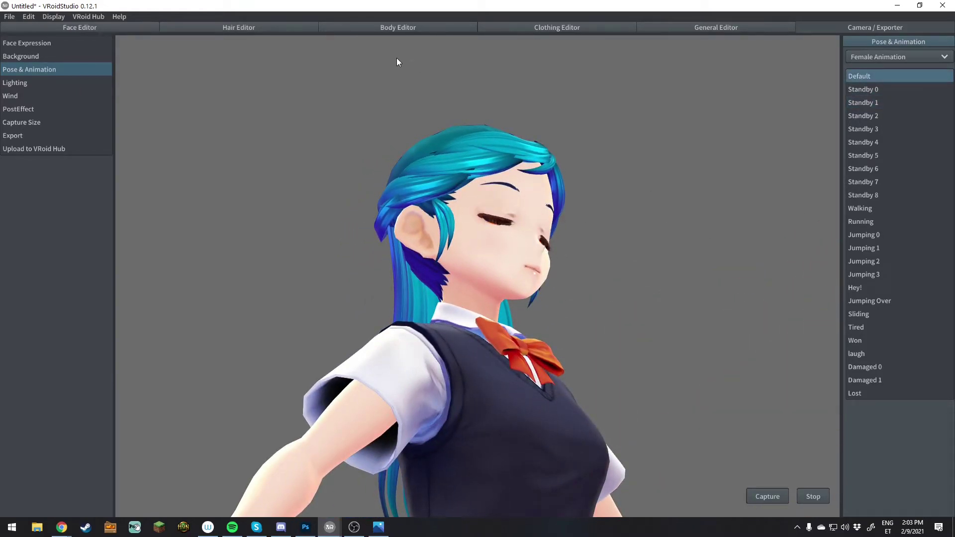
# Clone Freehand Group 3 in the hair editor and flip the copy to the opposite side of the head.
pyautogui.click(256, 29)
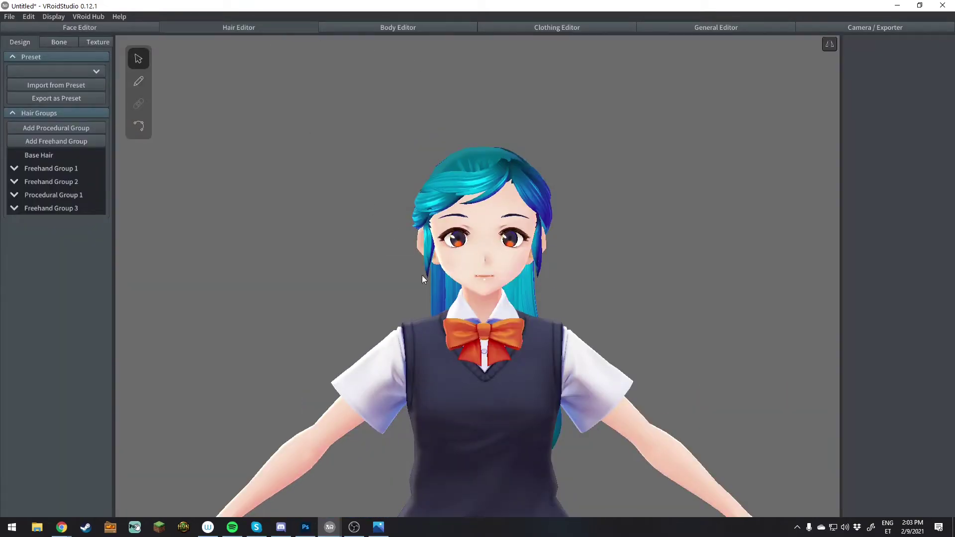
pyautogui.click(33, 209)
pyautogui.moveTo(630, 276); pyautogui.dragTo(470, 244, button='right')
pyautogui.moveTo(482, 286)
pyautogui.mouseDown(button='right')
pyautogui.moveTo(458, 284)
pyautogui.moveTo(505, 285)
pyautogui.mouseUp(button='right')
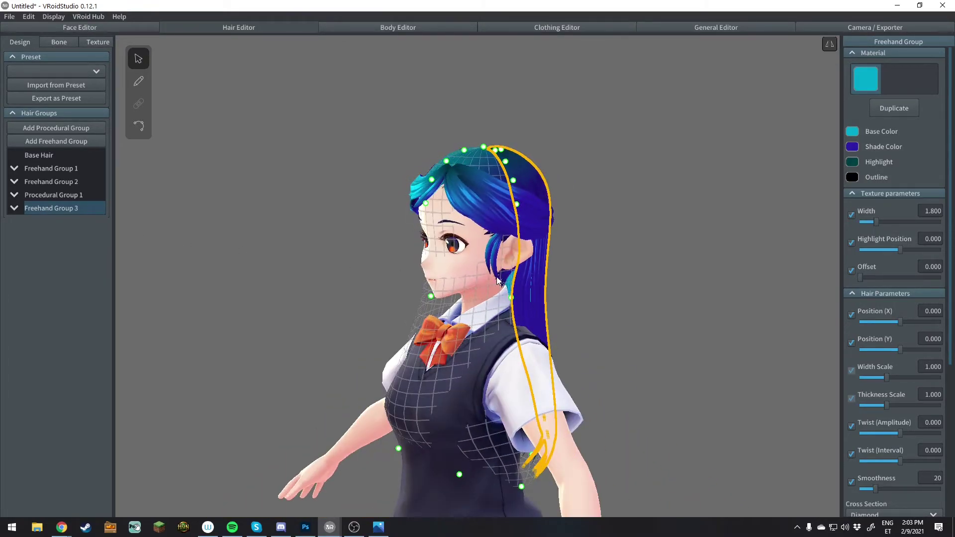
pyautogui.rightClick(63, 213)
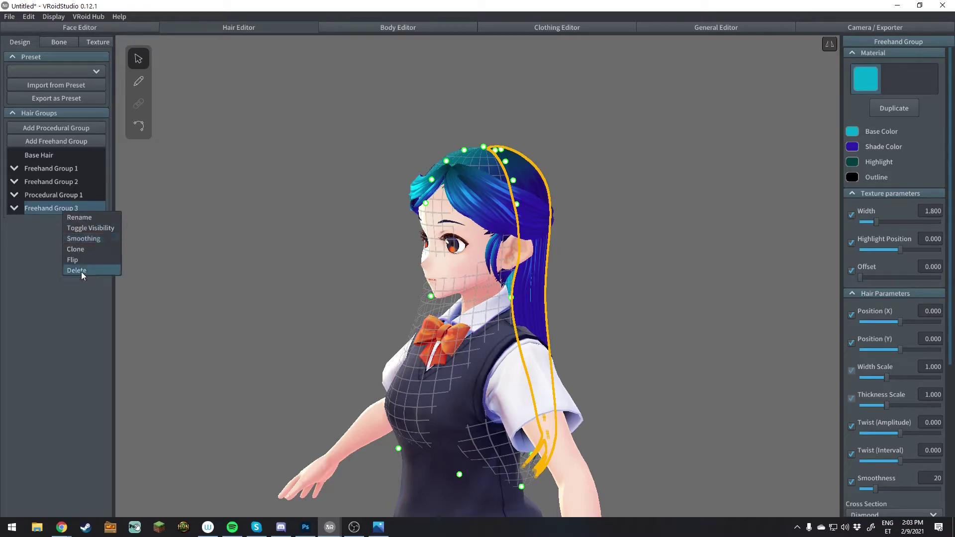
pyautogui.click(82, 252)
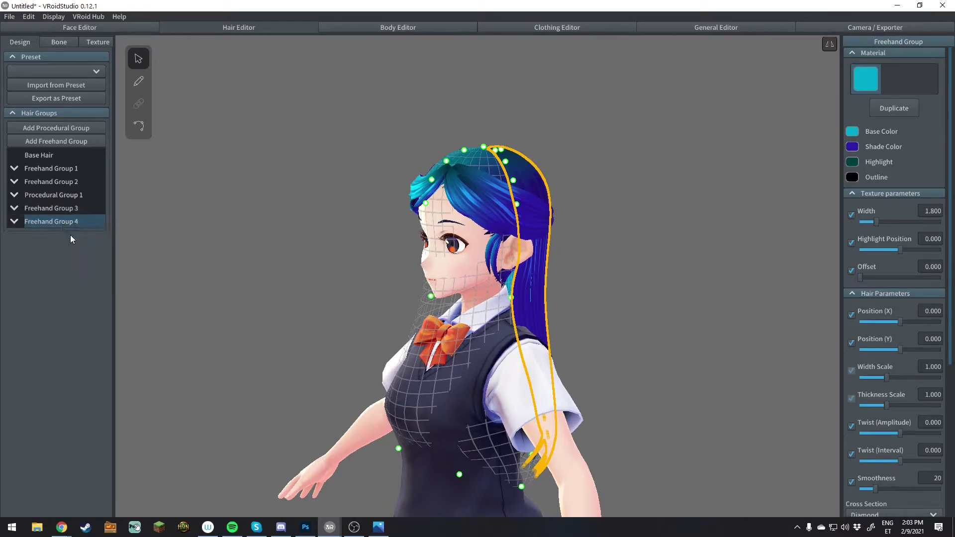
pyautogui.rightClick(47, 226)
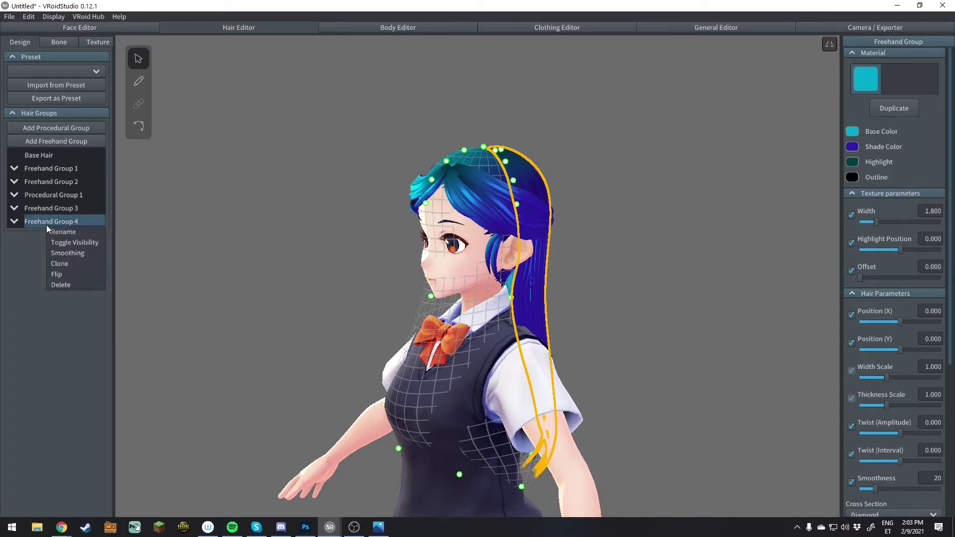
pyautogui.click(57, 275)
pyautogui.moveTo(312, 347)
pyautogui.mouseDown(button='right')
pyautogui.moveTo(380, 339)
pyautogui.moveTo(444, 358)
pyautogui.mouseUp(button='right')
pyautogui.click(336, 342)
pyautogui.moveTo(551, 326); pyautogui.dragTo(450, 325, button='right')
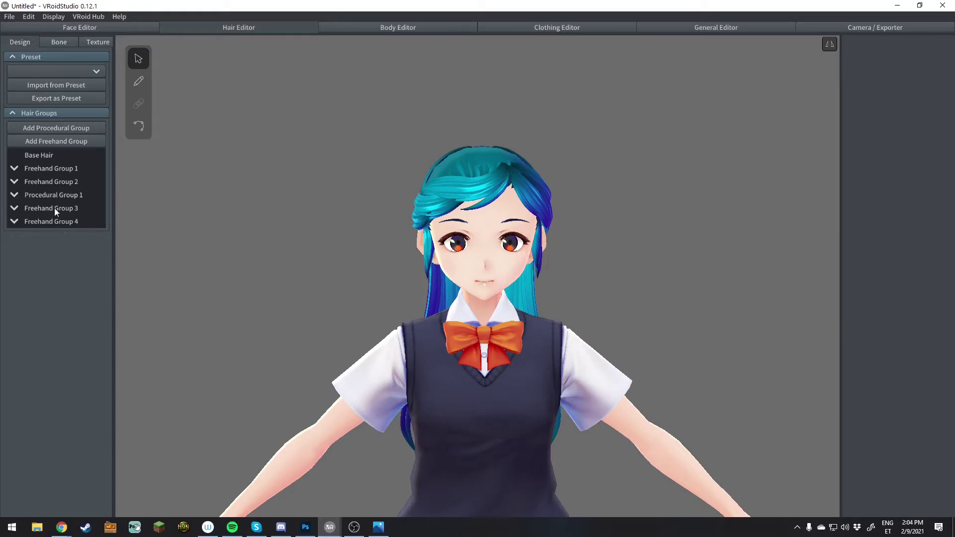
# Add a new freehand hair group and set its guide offset to 0.008.
pyautogui.click(53, 141)
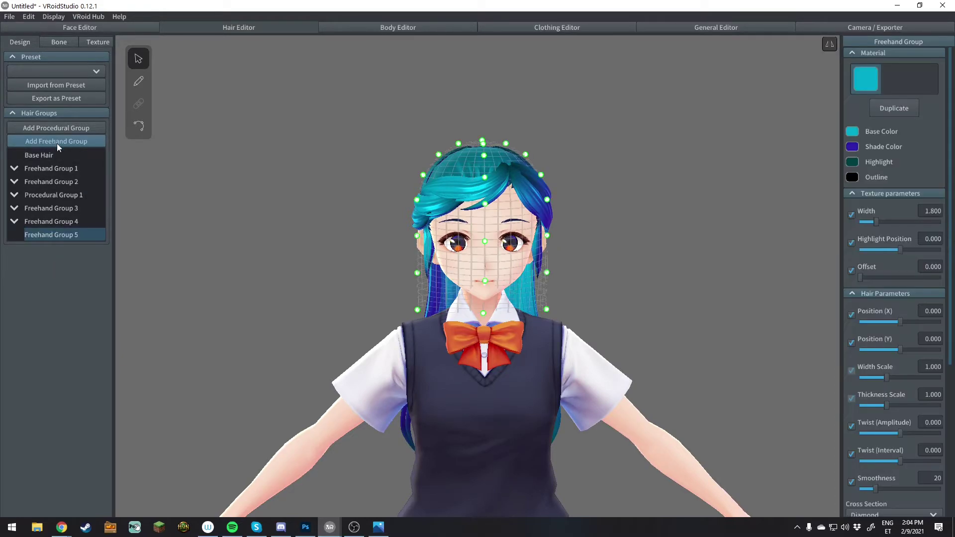
pyautogui.moveTo(377, 211); pyautogui.dragTo(454, 258, button='right')
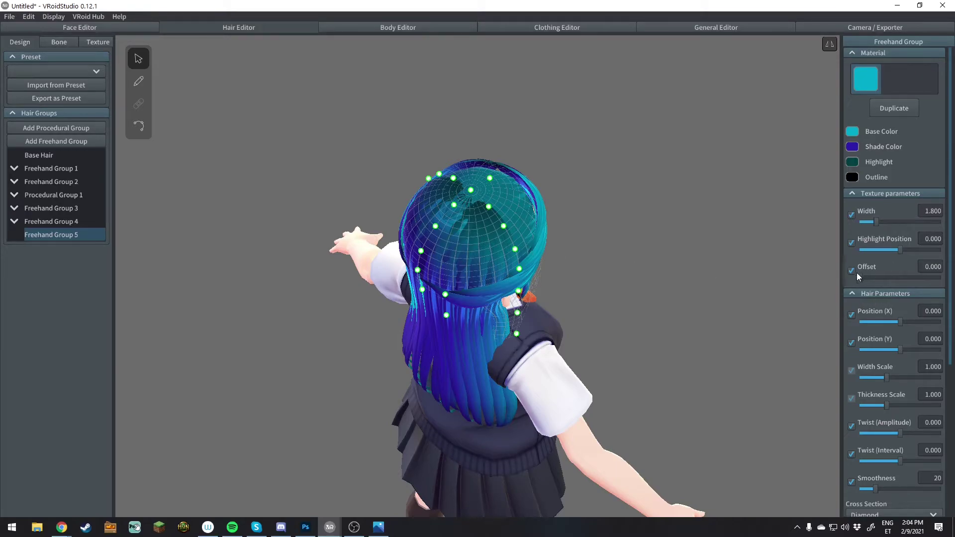
pyautogui.moveTo(648, 272); pyautogui.dragTo(633, 251, button='right')
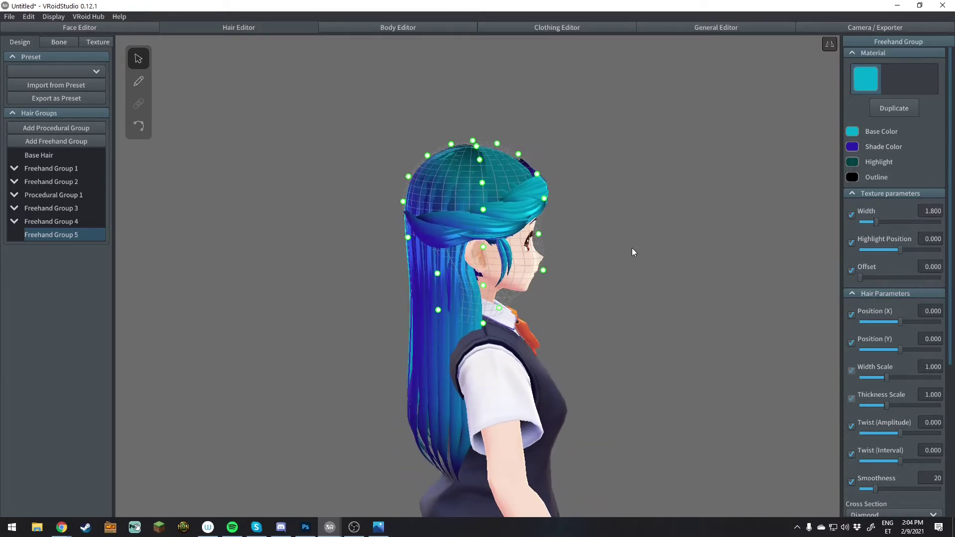
pyautogui.scroll(-3, 906, 390)
pyautogui.scroll(3, 906, 390)
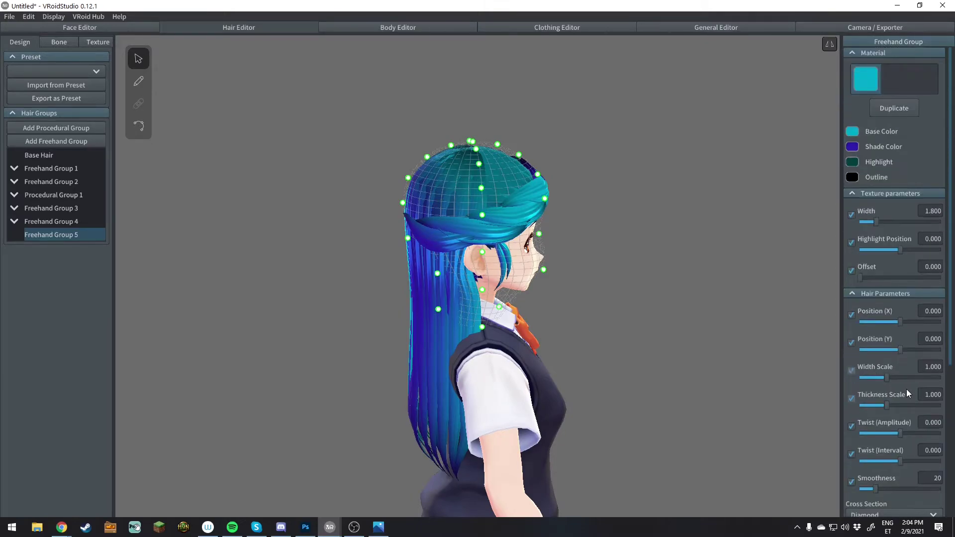
pyautogui.scroll(-3, 897, 295)
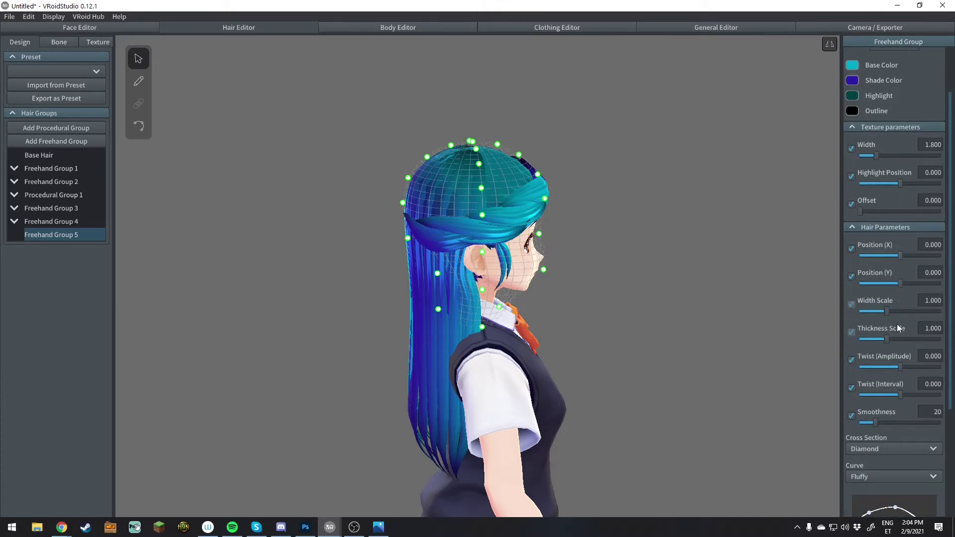
pyautogui.scroll(-7, 899, 328)
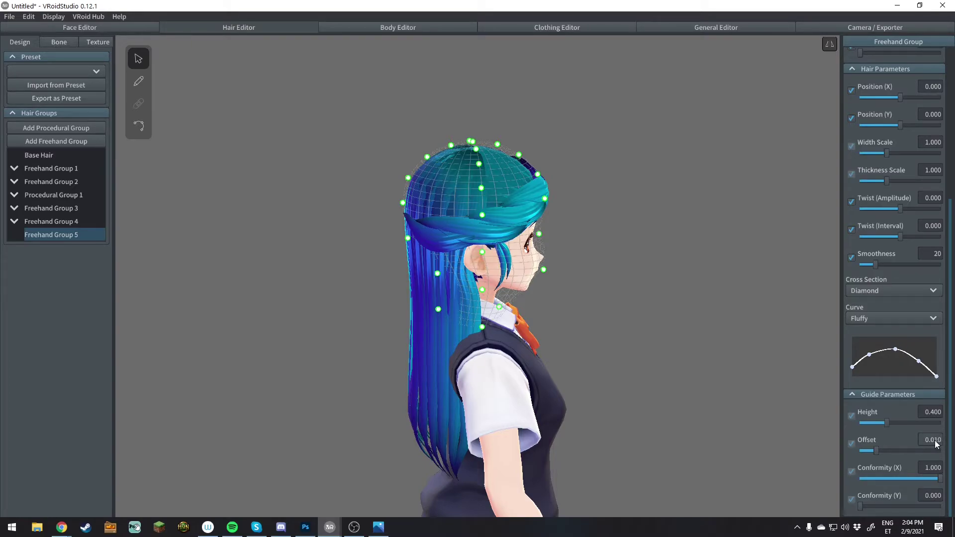
pyautogui.moveTo(935, 440); pyautogui.dragTo(943, 442)
pyautogui.write('8')
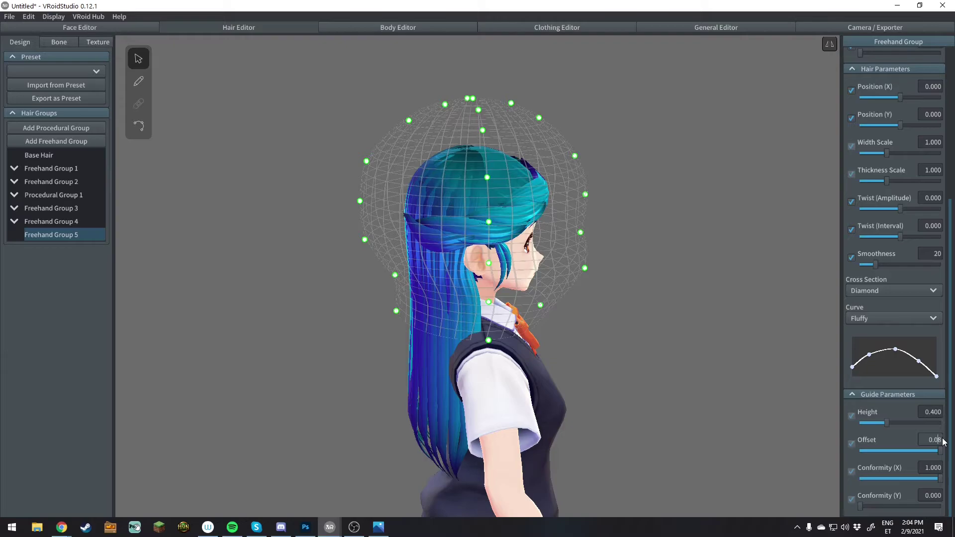
pyautogui.write('0')
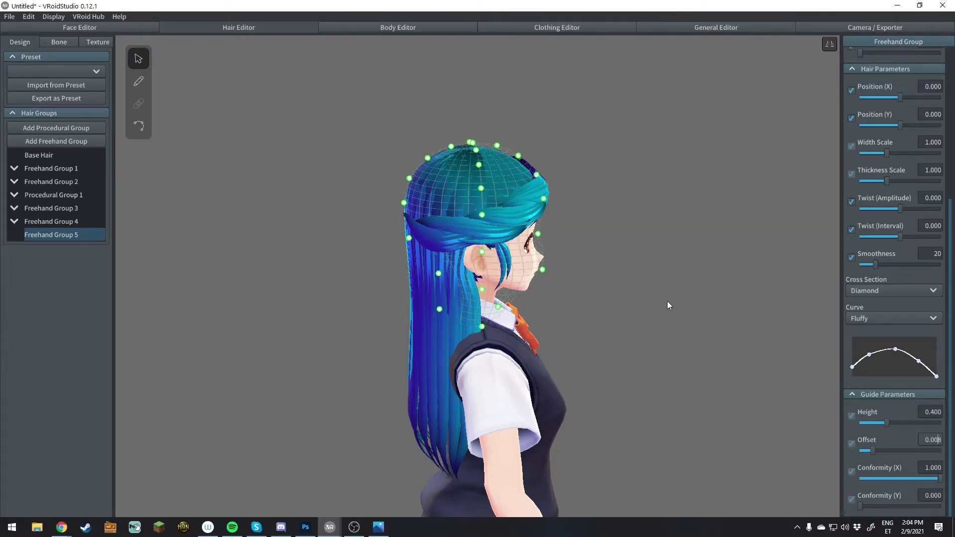
# Draw two strands with a 0.034 wide hair brush from the front parting over the crown to the back centre of the head.
pyautogui.moveTo(635, 235); pyautogui.dragTo(547, 189, button='right')
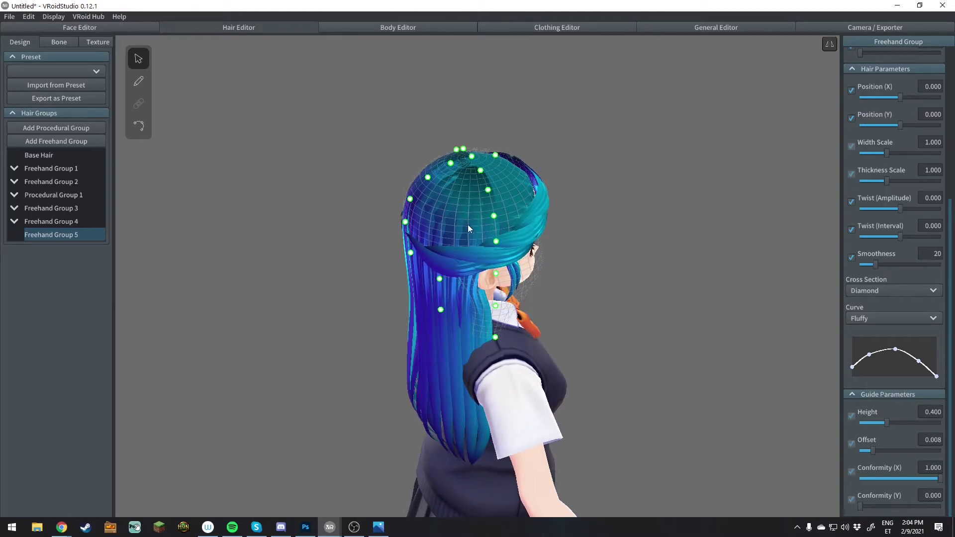
pyautogui.moveTo(489, 233)
pyautogui.mouseDown(button='right')
pyautogui.moveTo(521, 226)
pyautogui.moveTo(486, 225)
pyautogui.mouseUp(button='right')
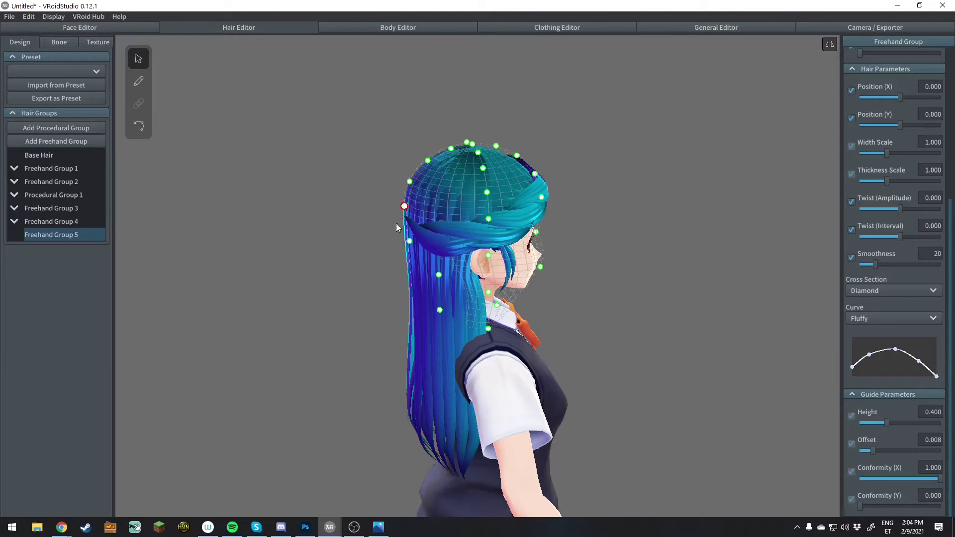
pyautogui.moveTo(503, 240); pyautogui.dragTo(536, 277, button='right')
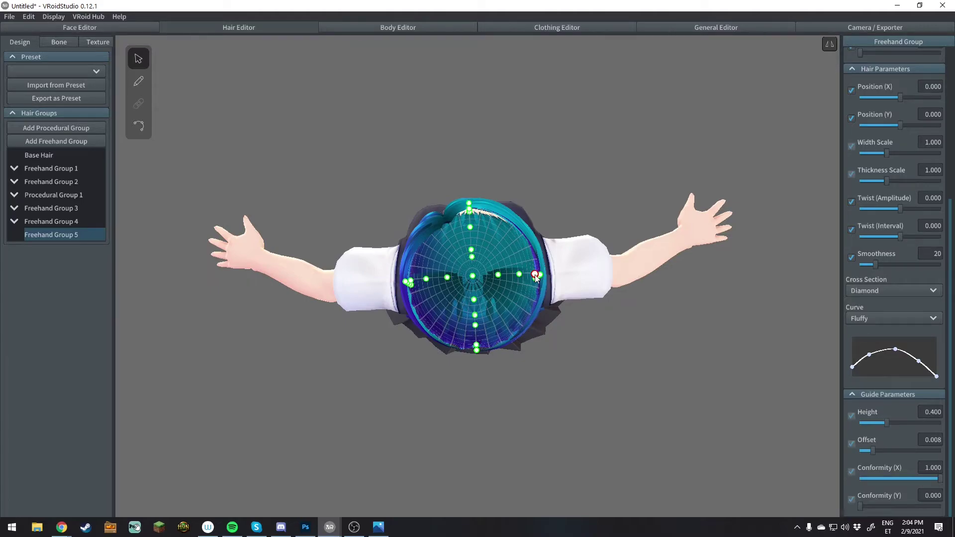
pyautogui.click(139, 82)
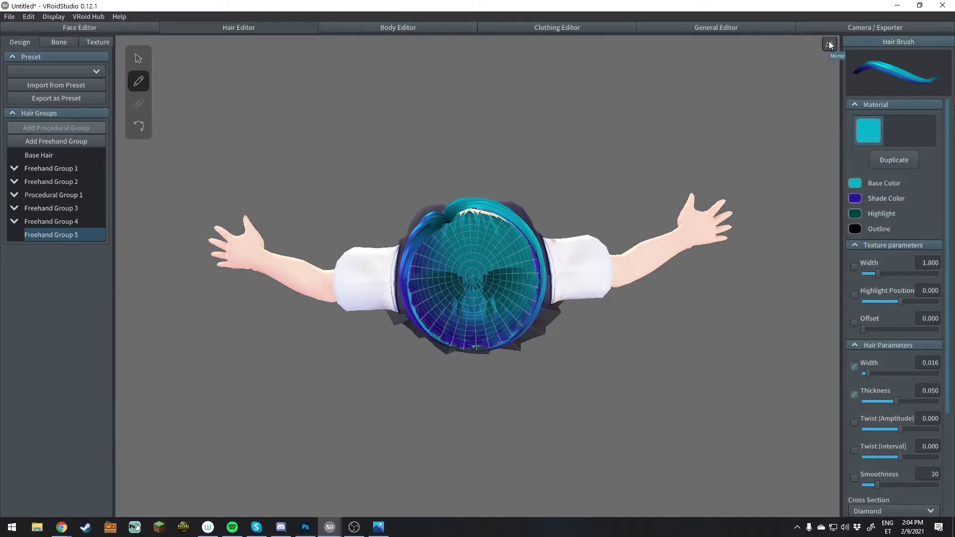
pyautogui.moveTo(867, 375); pyautogui.dragTo(884, 374)
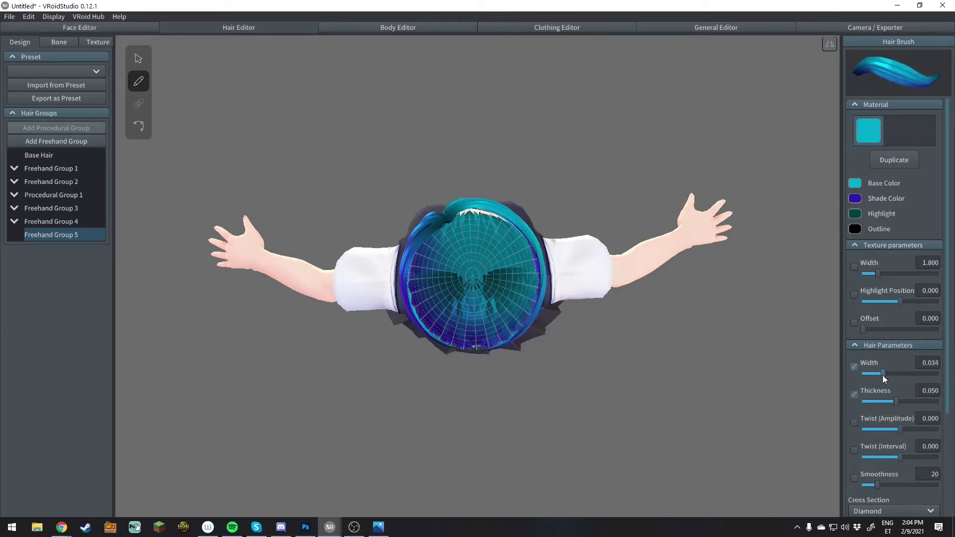
pyautogui.moveTo(444, 225); pyautogui.dragTo(494, 291, button='right')
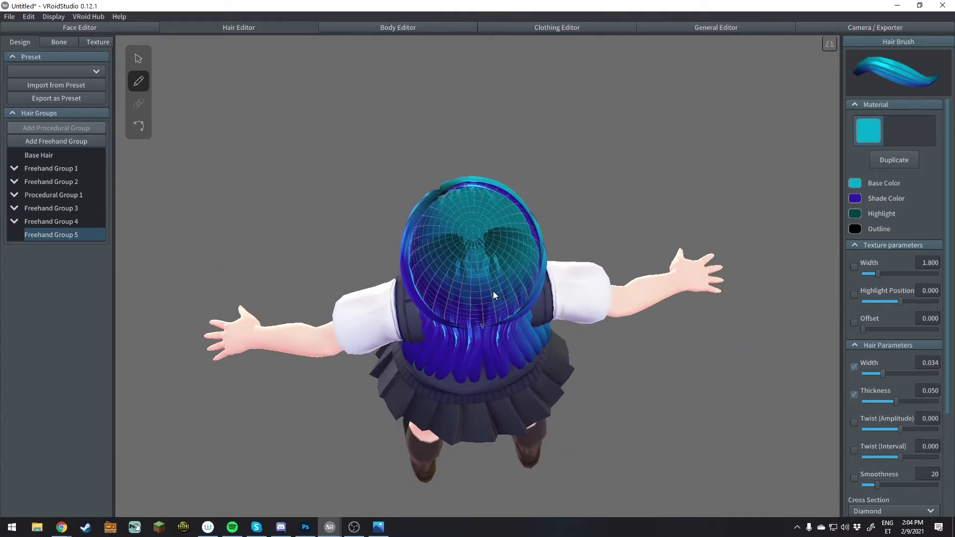
pyautogui.moveTo(441, 189)
pyautogui.mouseDown()
pyautogui.moveTo(437, 216)
pyautogui.moveTo(480, 327)
pyautogui.mouseUp()
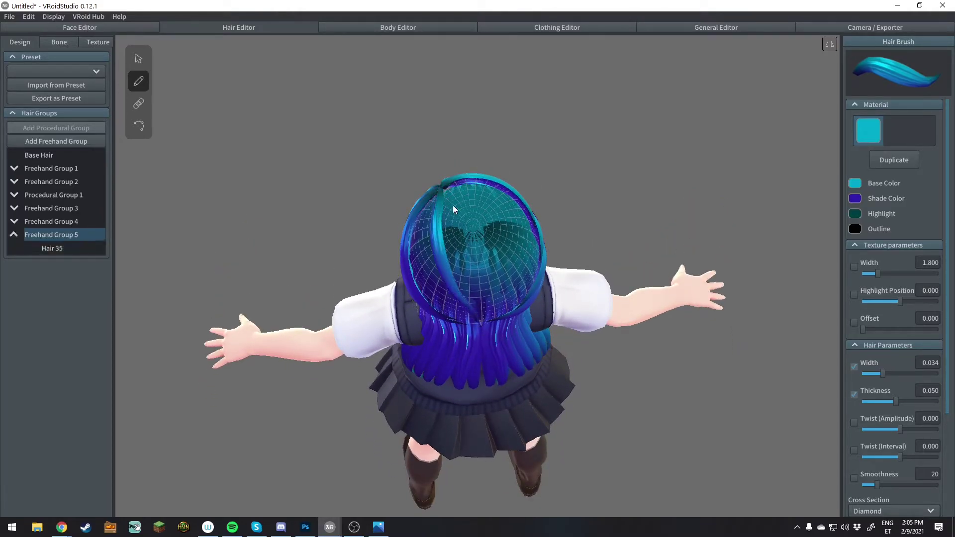
pyautogui.moveTo(444, 187)
pyautogui.mouseDown()
pyautogui.moveTo(504, 263)
pyautogui.moveTo(491, 315)
pyautogui.moveTo(490, 303)
pyautogui.mouseUp()
pyautogui.hotkey('ctrl', 'z')
pyautogui.moveTo(443, 188)
pyautogui.mouseDown()
pyautogui.moveTo(473, 225)
pyautogui.moveTo(492, 311)
pyautogui.mouseUp()
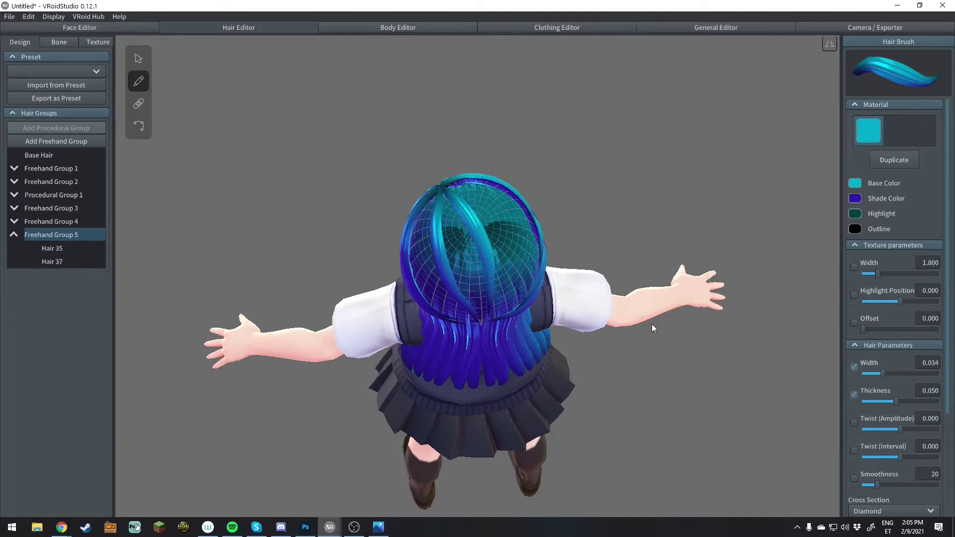
# Set the hair brush width to 0.045 and draw one strand on each side of the existing crown strands.
pyautogui.click(891, 373)
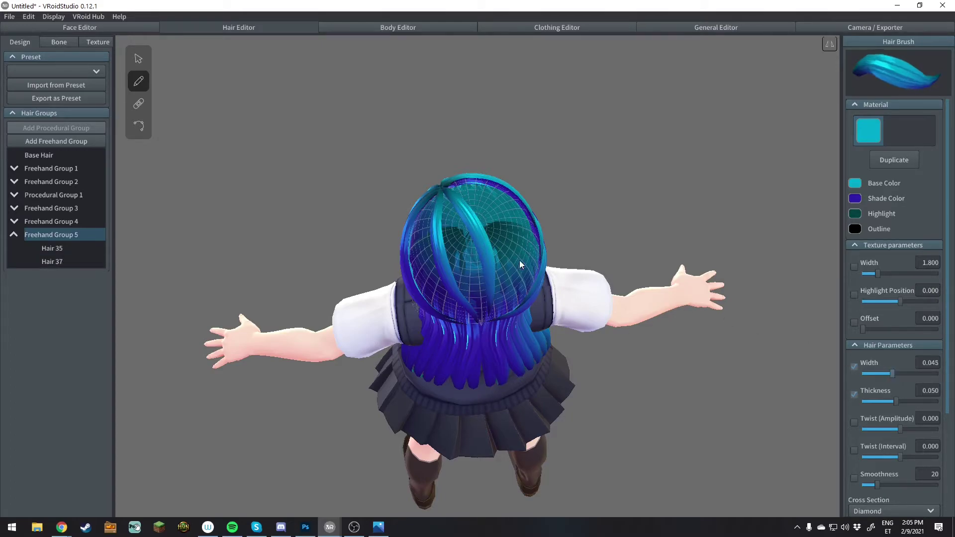
pyautogui.moveTo(434, 199)
pyautogui.mouseDown()
pyautogui.moveTo(419, 226)
pyautogui.moveTo(413, 281)
pyautogui.mouseUp()
pyautogui.moveTo(448, 186)
pyautogui.mouseDown()
pyautogui.moveTo(471, 186)
pyautogui.moveTo(515, 266)
pyautogui.moveTo(496, 315)
pyautogui.mouseUp()
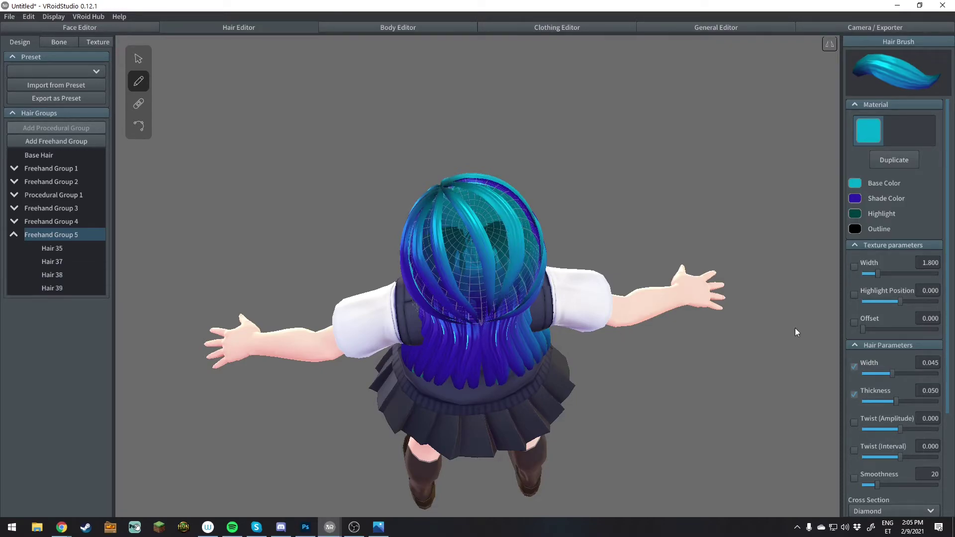
# Fill the crown gaps from the parting to the back with three 0.063 wide strands and one 0.047 wide strand.
pyautogui.moveTo(905, 373); pyautogui.dragTo(906, 373)
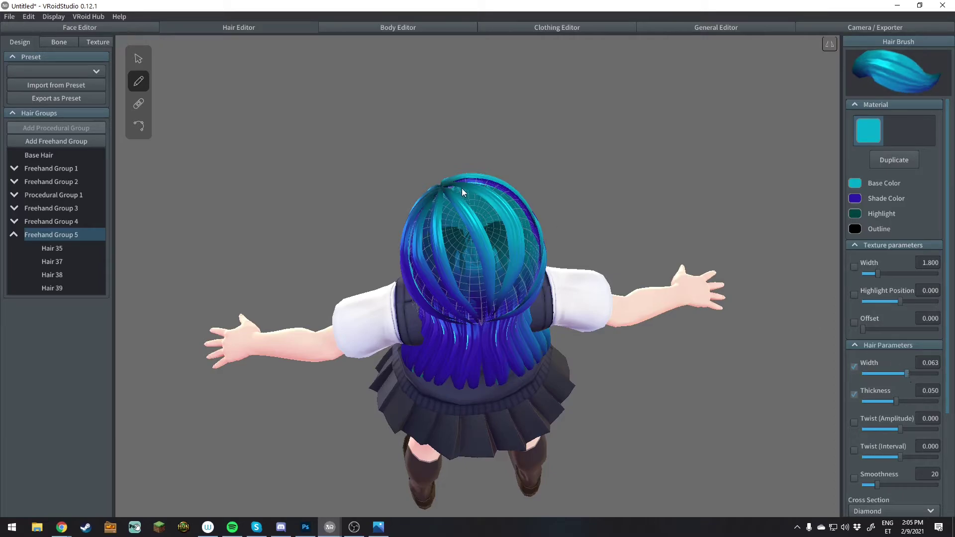
pyautogui.moveTo(443, 197)
pyautogui.mouseDown()
pyautogui.moveTo(483, 294)
pyautogui.moveTo(481, 318)
pyautogui.mouseUp()
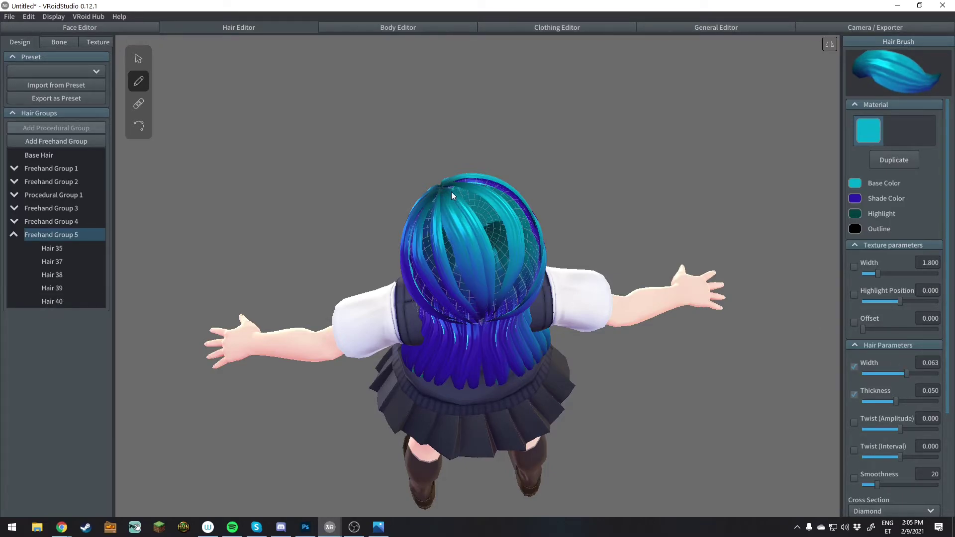
pyautogui.moveTo(446, 186)
pyautogui.mouseDown()
pyautogui.moveTo(485, 214)
pyautogui.moveTo(504, 272)
pyautogui.moveTo(486, 309)
pyautogui.mouseUp()
pyautogui.moveTo(455, 180); pyautogui.dragTo(513, 200, button='right')
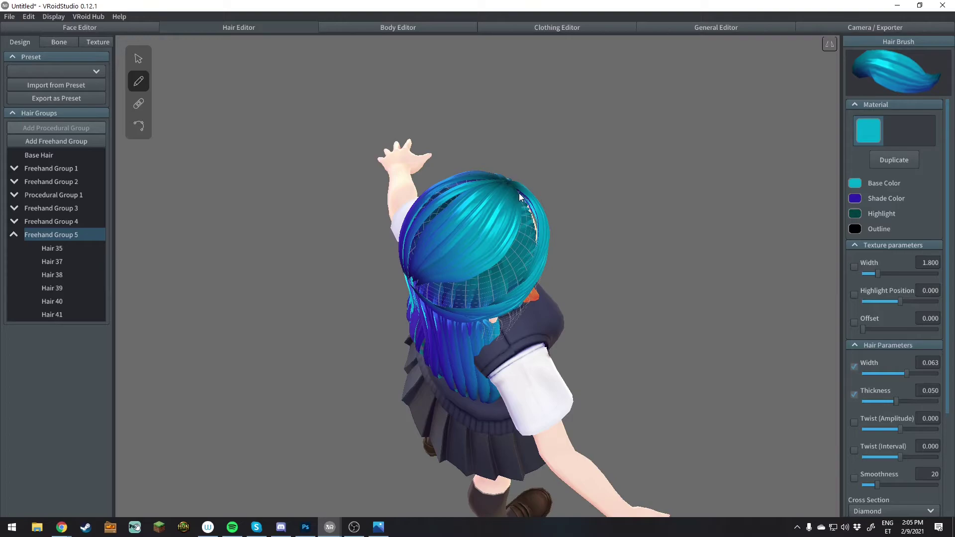
pyautogui.moveTo(517, 190)
pyautogui.mouseDown()
pyautogui.moveTo(534, 227)
pyautogui.moveTo(482, 286)
pyautogui.moveTo(414, 291)
pyautogui.mouseUp()
pyautogui.click(893, 374)
pyautogui.moveTo(517, 189)
pyautogui.mouseDown()
pyautogui.moveTo(509, 249)
pyautogui.moveTo(410, 288)
pyautogui.mouseUp()
# Reshape the lowest wide crown strand (Hair 42) by moving its middle control points down toward the gap above the side strands.
pyautogui.moveTo(487, 282)
pyautogui.mouseDown(button='right')
pyautogui.moveTo(554, 258)
pyautogui.moveTo(518, 256)
pyautogui.mouseUp(button='right')
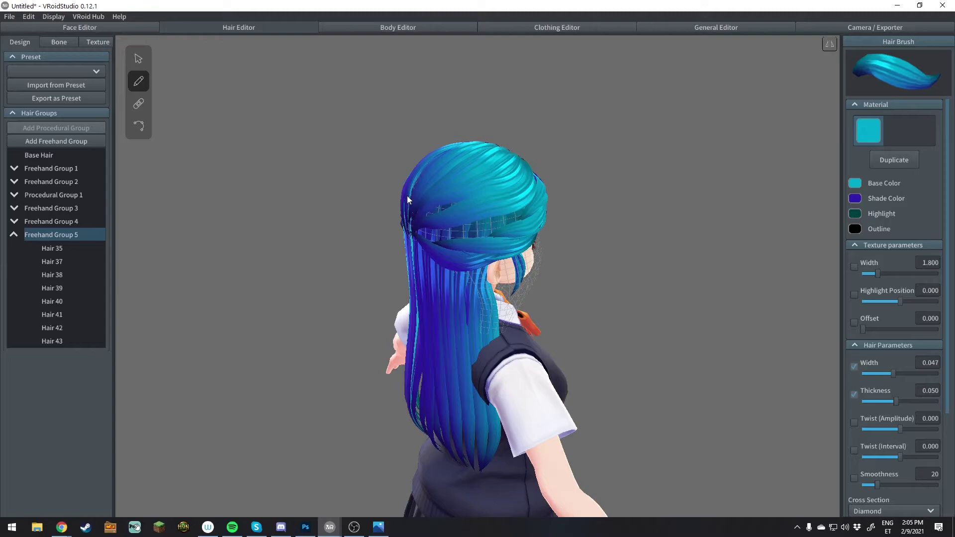
pyautogui.click(135, 123)
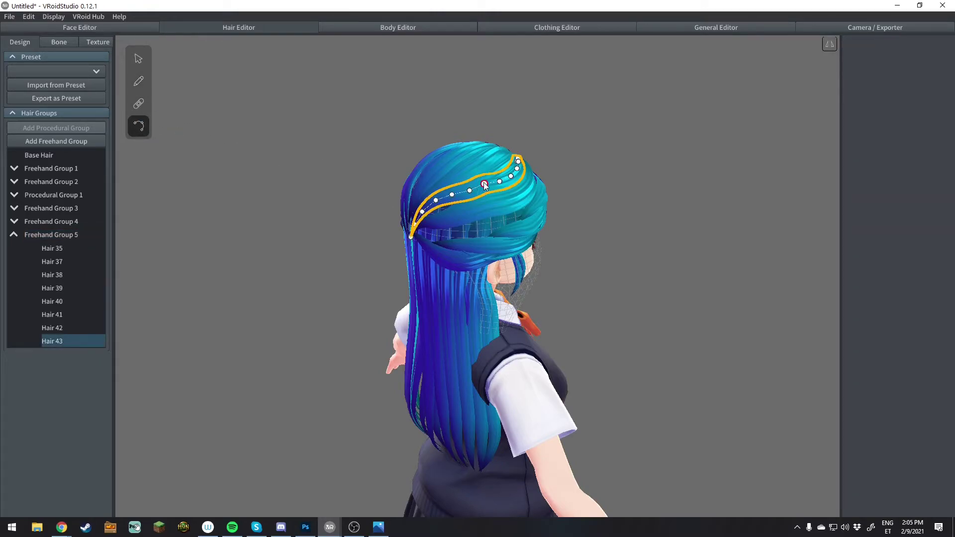
pyautogui.click(485, 207)
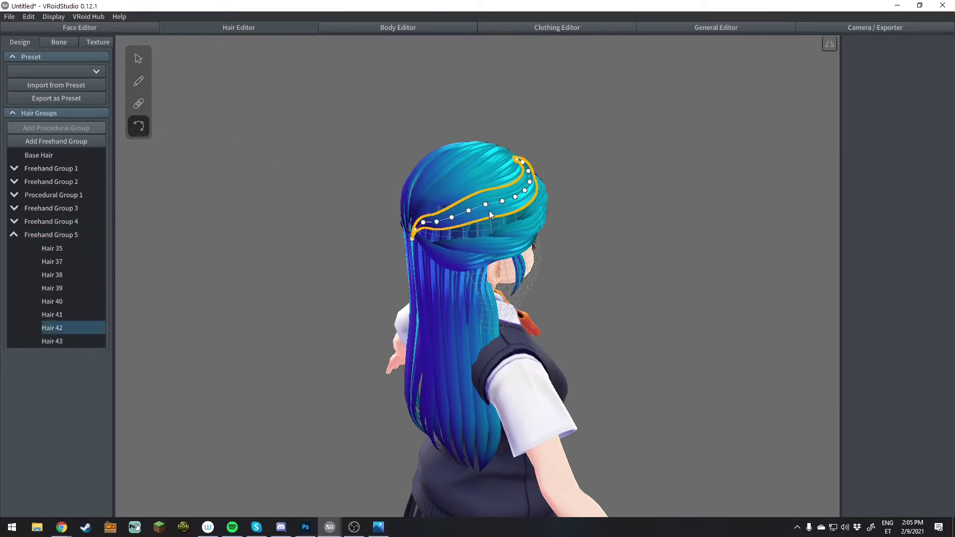
pyautogui.moveTo(485, 204); pyautogui.dragTo(475, 212)
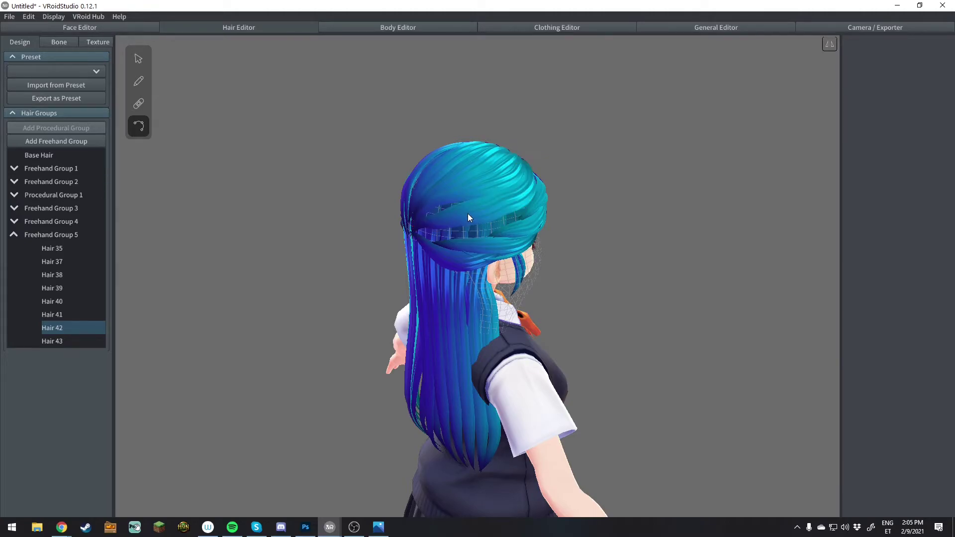
pyautogui.click(503, 203)
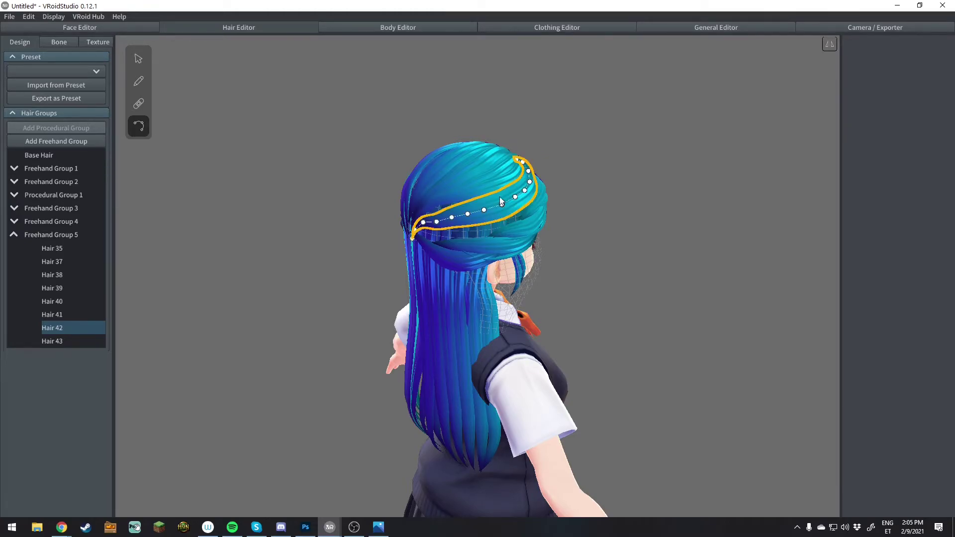
pyautogui.moveTo(458, 247); pyautogui.dragTo(478, 244, button='right')
pyautogui.moveTo(624, 195); pyautogui.dragTo(596, 205, button='right')
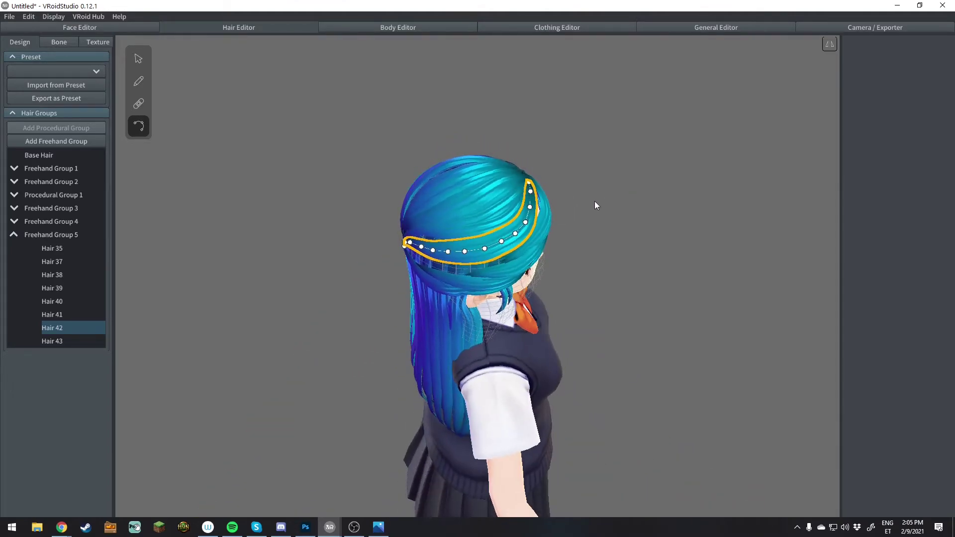
# Draw a 0.047 wide strand in Freehand Group 5 from the front parting backward along the side gap.
pyautogui.click(137, 82)
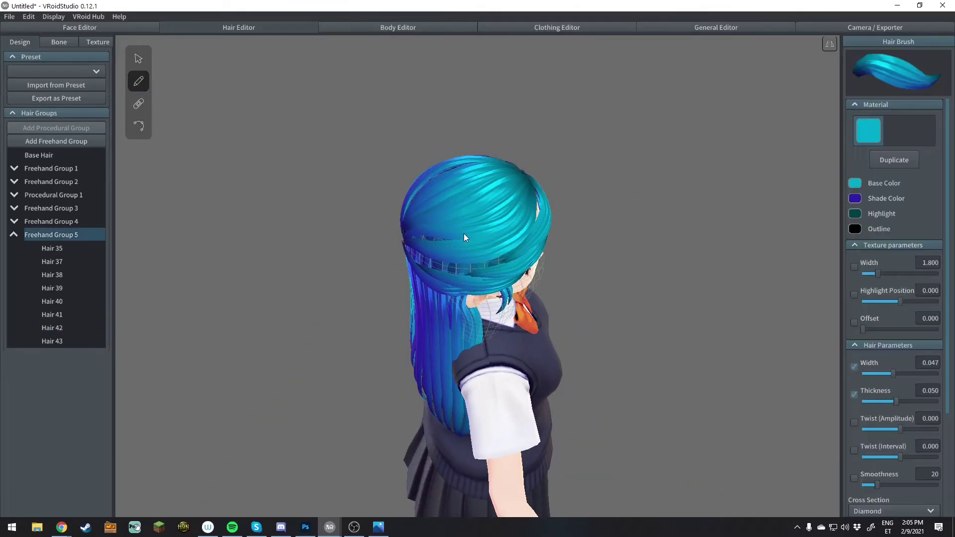
pyautogui.moveTo(559, 220); pyautogui.dragTo(523, 207, button='right')
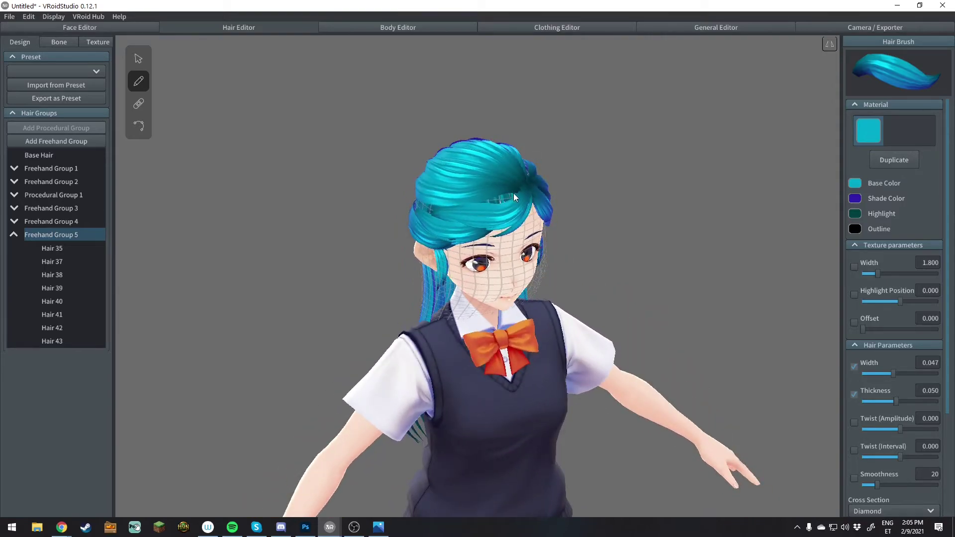
pyautogui.moveTo(515, 194); pyautogui.dragTo(437, 212)
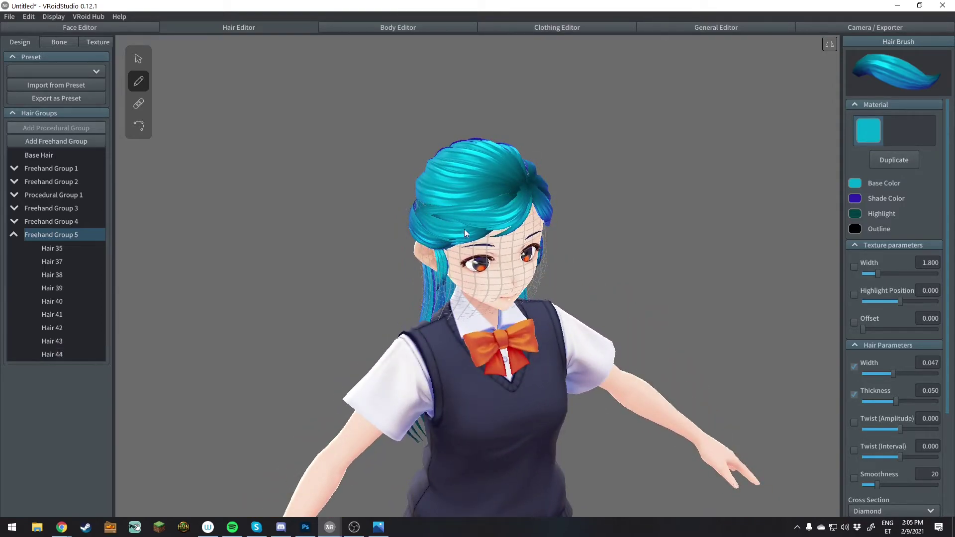
# Stretch the new side strand to the back centre of the head and spread its control points evenly over the remaining gap.
pyautogui.moveTo(461, 229); pyautogui.dragTo(509, 228, button='right')
pyautogui.click(141, 126)
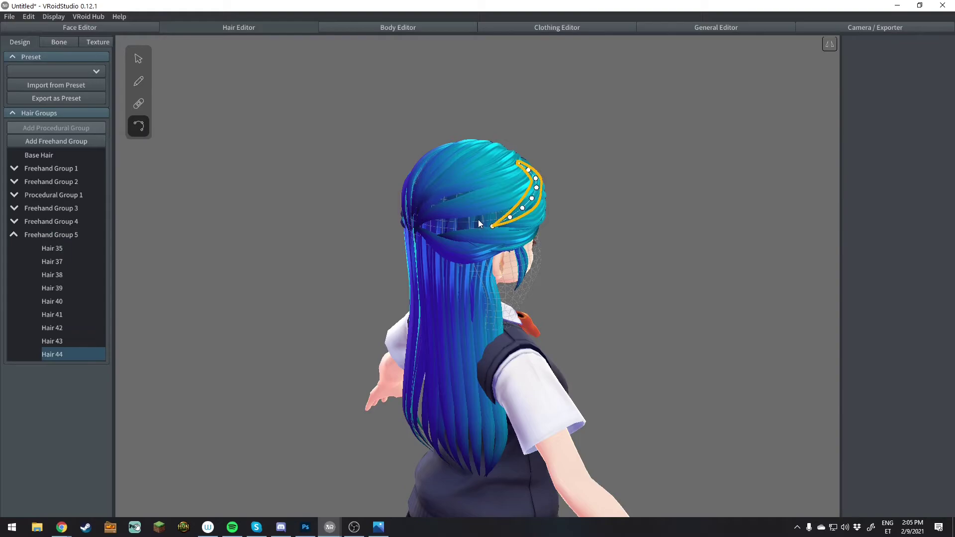
pyautogui.click(493, 226)
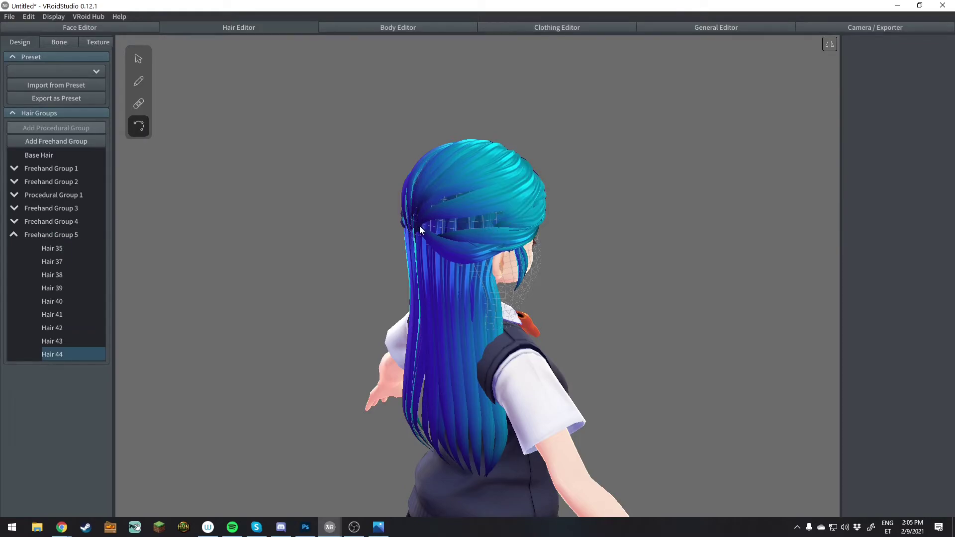
pyautogui.click(422, 227)
pyautogui.click(510, 219)
pyautogui.click(451, 226)
pyautogui.click(498, 220)
pyautogui.click(481, 223)
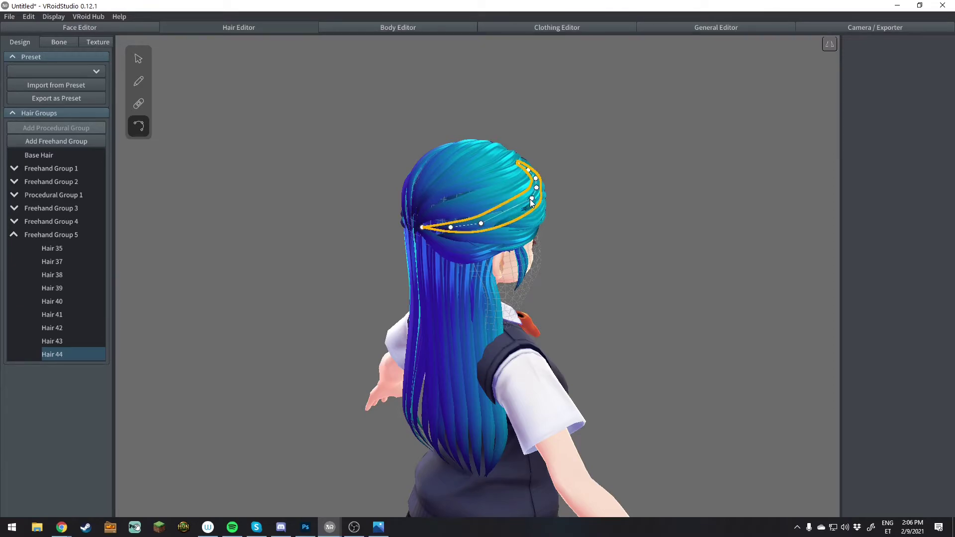
pyautogui.click(523, 210)
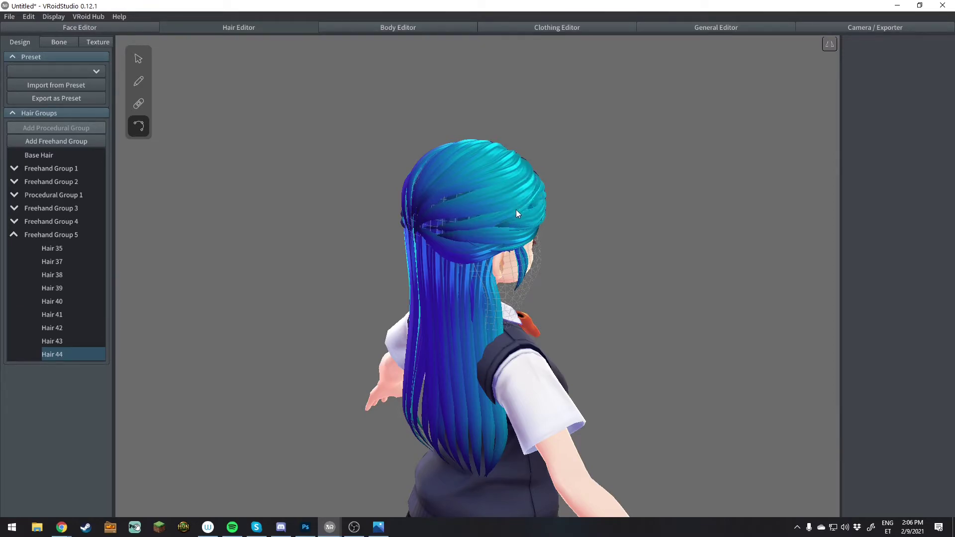
pyautogui.click(512, 213)
# Adjust the control point near the parting end of the new side strand to refine its front shape.
pyautogui.moveTo(511, 213)
pyautogui.mouseDown(button='right')
pyautogui.moveTo(472, 212)
pyautogui.moveTo(517, 210)
pyautogui.mouseUp(button='right')
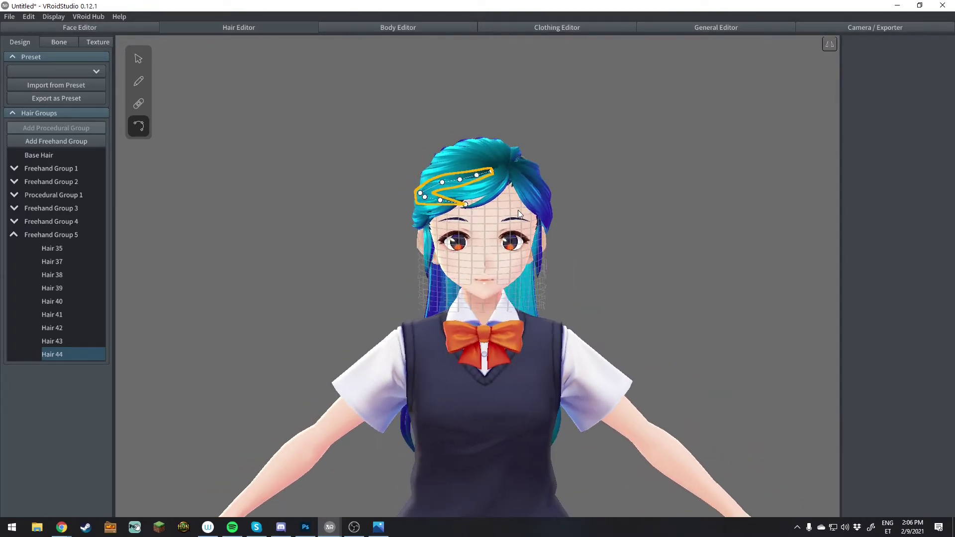
pyautogui.click(619, 216)
pyautogui.moveTo(619, 217); pyautogui.dragTo(618, 239, button='right')
pyautogui.click(459, 212)
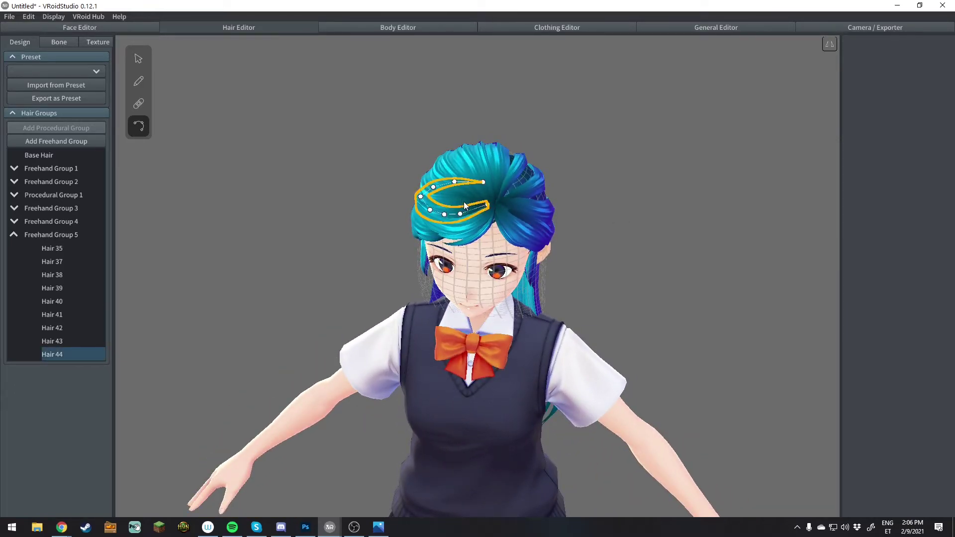
pyautogui.click(628, 213)
pyautogui.moveTo(629, 214)
pyautogui.mouseDown(button='right')
pyautogui.moveTo(584, 214)
pyautogui.moveTo(626, 205)
pyautogui.mouseUp(button='right')
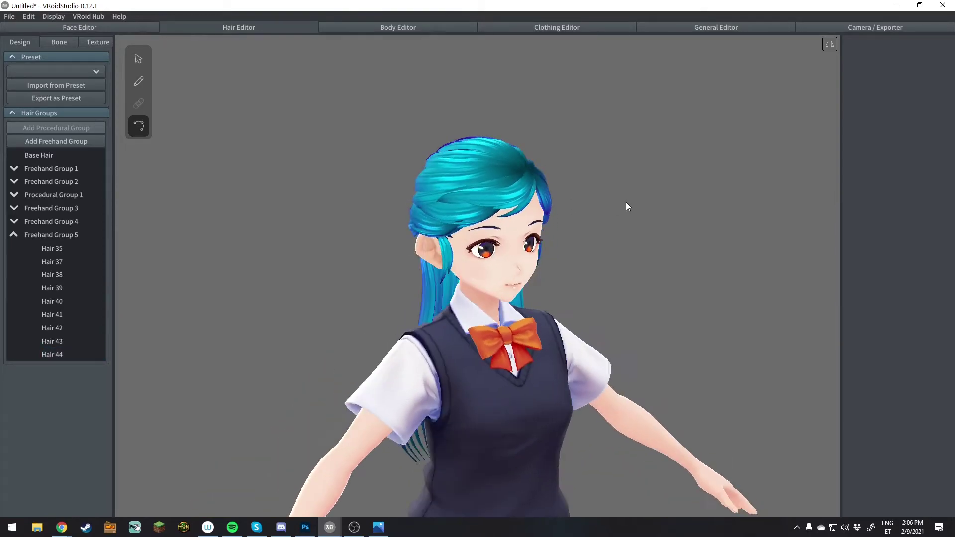
# Widen the strand ends of Freehand Group 5 by raising the start, end and second-to-last points of its Fluffy curve.
pyautogui.click(48, 235)
pyautogui.moveTo(556, 221); pyautogui.dragTo(540, 194, button='right')
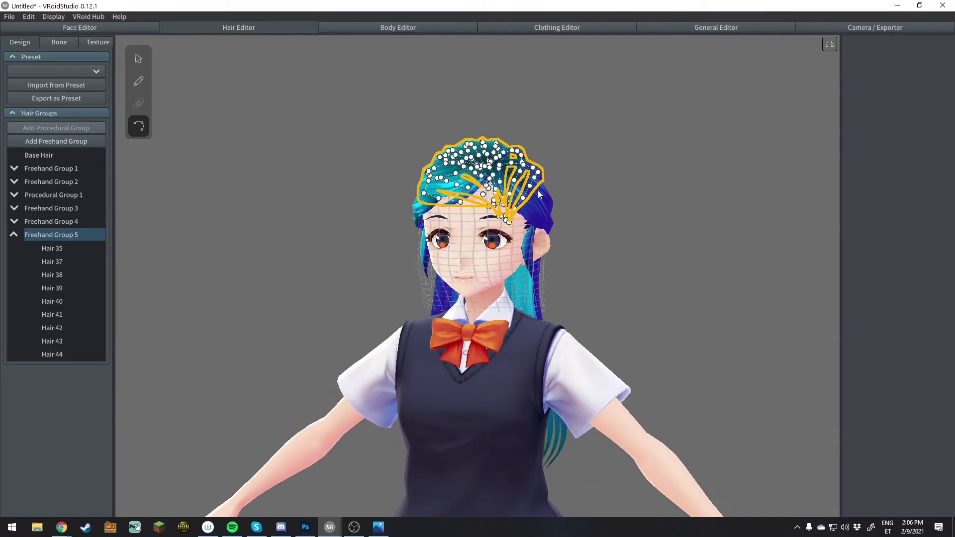
pyautogui.click(138, 59)
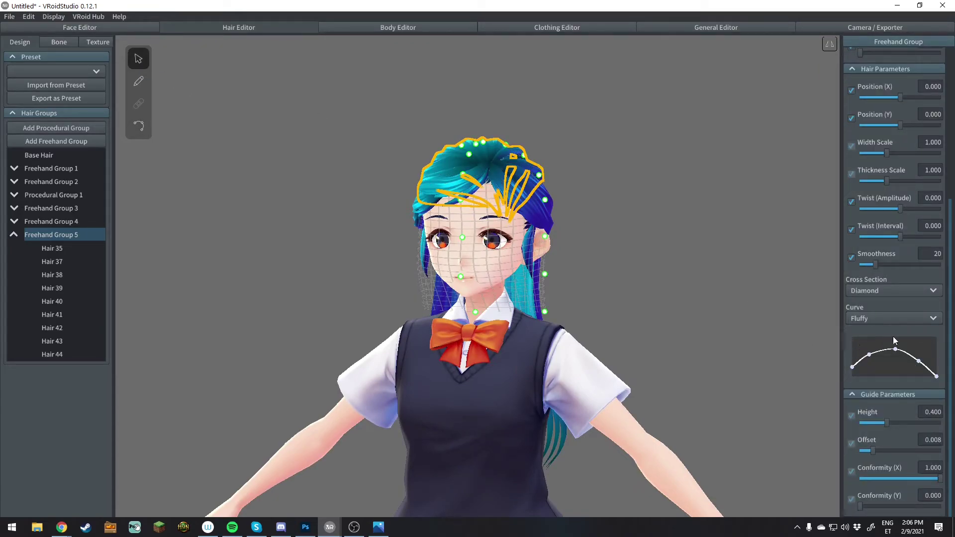
pyautogui.moveTo(610, 275); pyautogui.dragTo(545, 274, button='right')
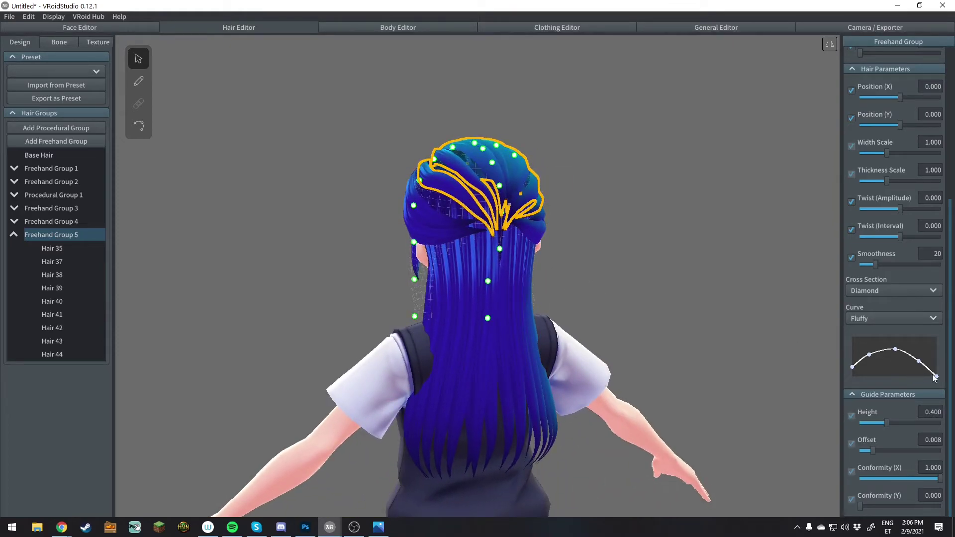
pyautogui.moveTo(938, 379); pyautogui.dragTo(939, 374)
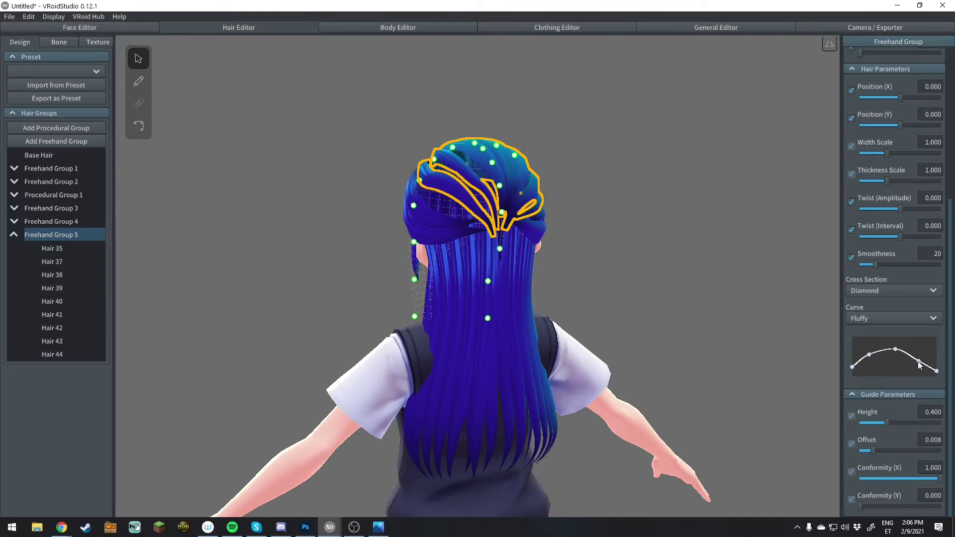
pyautogui.moveTo(919, 366); pyautogui.dragTo(921, 358)
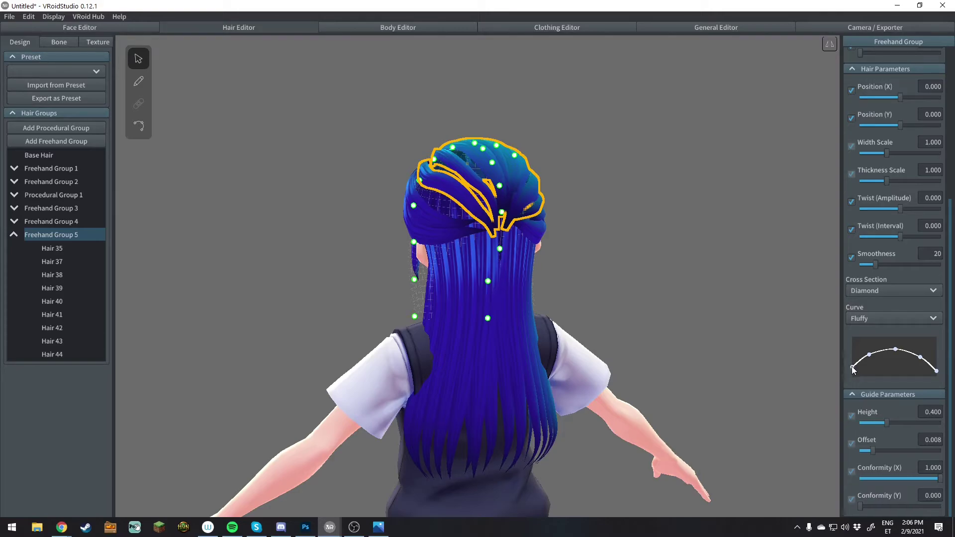
pyautogui.moveTo(853, 368); pyautogui.dragTo(852, 360)
# Draw three 0.047 wide strands in Freehand Group 1 from the parting to the back centre over the gaps on the avatar's left side.
pyautogui.moveTo(447, 255); pyautogui.dragTo(495, 255, button='right')
pyautogui.click(667, 240)
pyautogui.moveTo(667, 241); pyautogui.dragTo(627, 239, button='right')
pyautogui.click(138, 81)
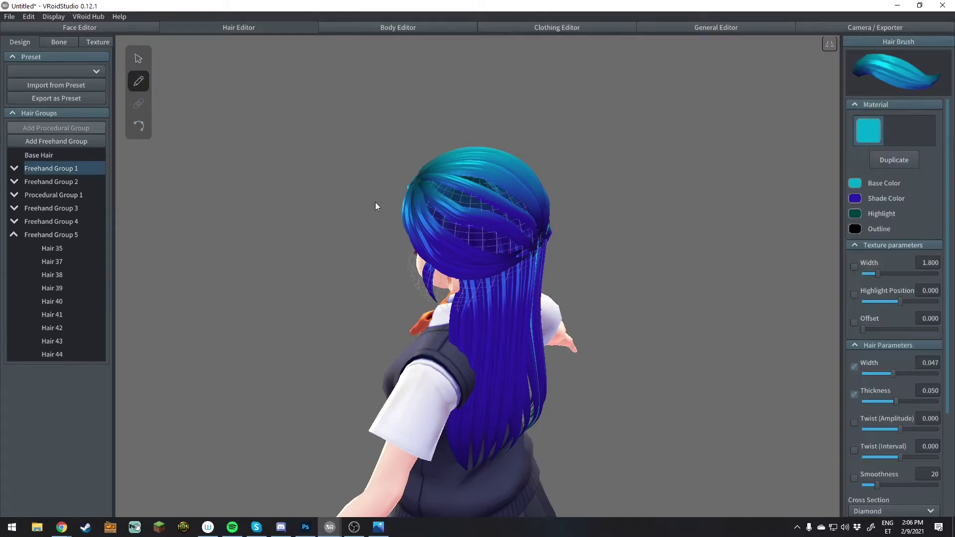
pyautogui.moveTo(423, 191); pyautogui.dragTo(465, 237)
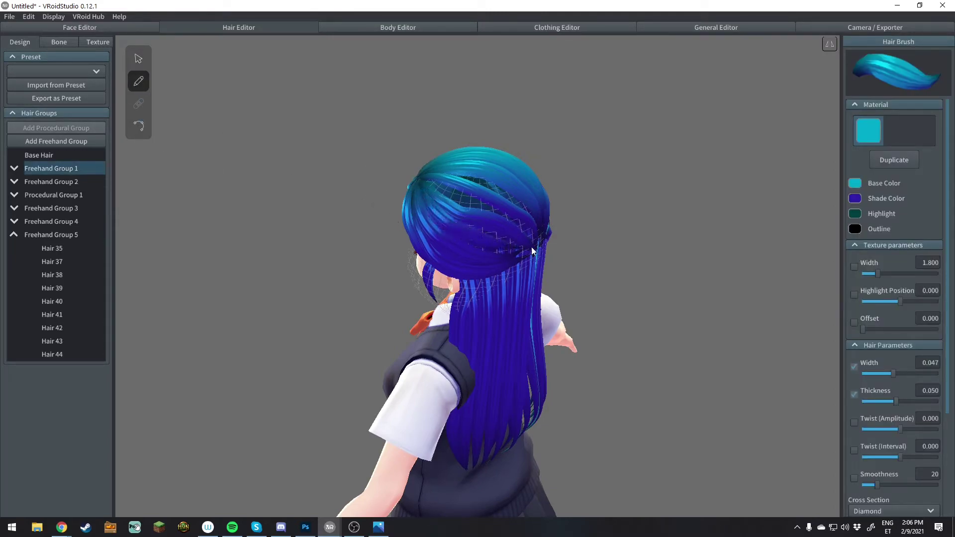
pyautogui.moveTo(421, 178); pyautogui.dragTo(540, 237)
pyautogui.moveTo(552, 202); pyautogui.dragTo(550, 202, button='right')
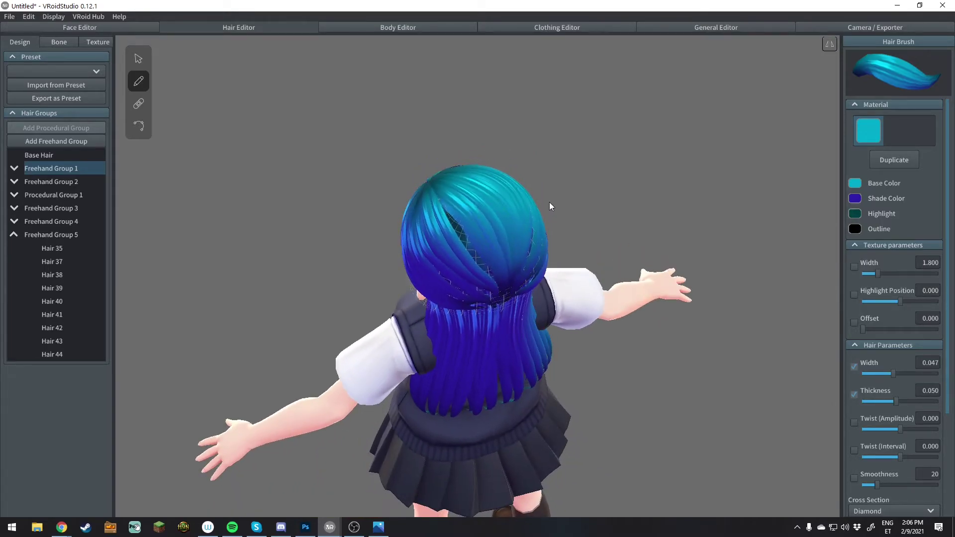
pyautogui.moveTo(432, 187); pyautogui.dragTo(499, 306)
pyautogui.moveTo(499, 305); pyautogui.dragTo(547, 261, button='right')
pyautogui.moveTo(426, 185); pyautogui.dragTo(470, 226, button='right')
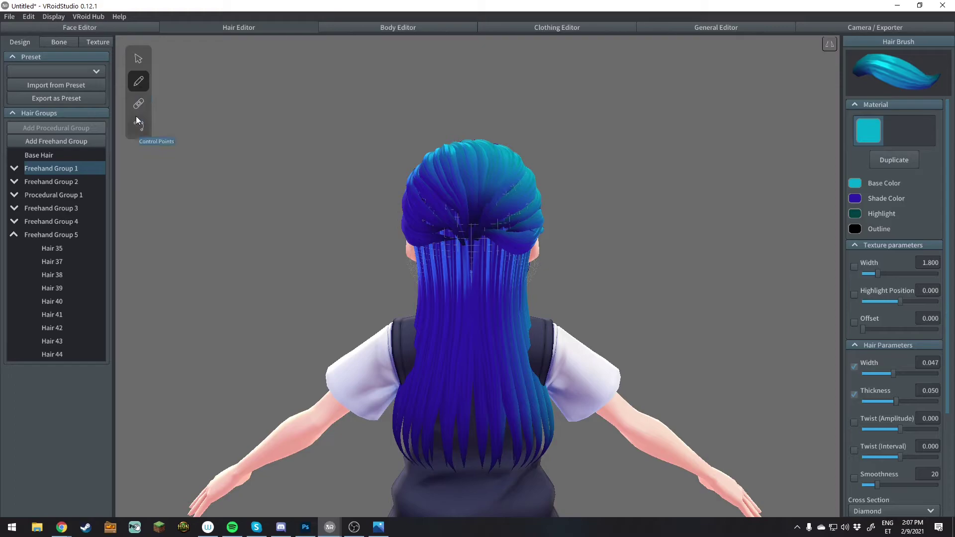
# Move the tips of the lower side strand and Hair 38 on the avatar's left side to the back centre and reshape the crown strands.
pyautogui.click(137, 124)
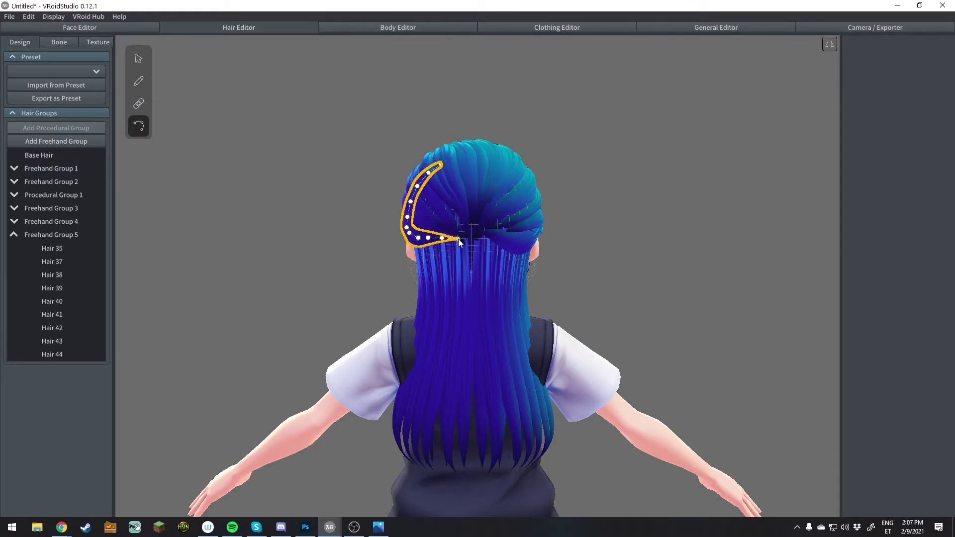
pyautogui.moveTo(457, 235); pyautogui.dragTo(471, 236)
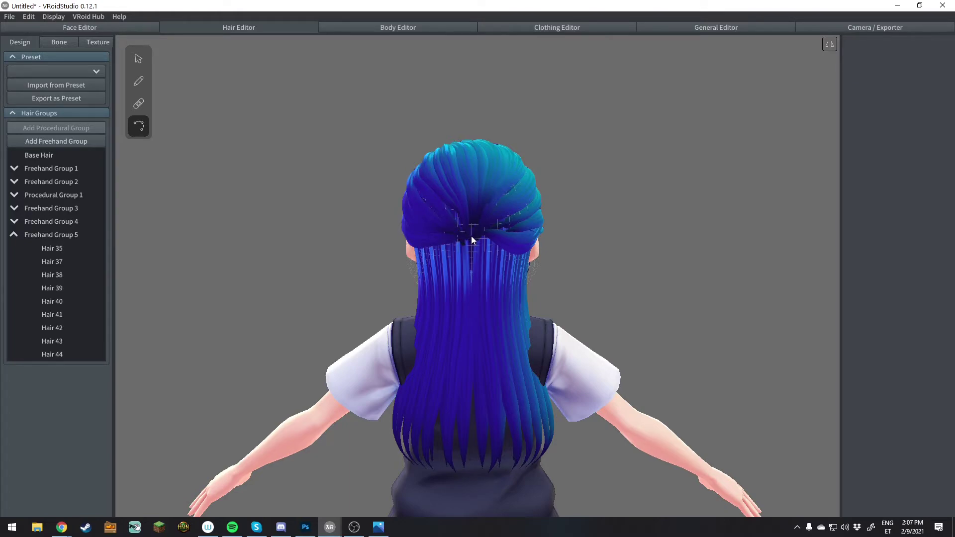
pyautogui.click(439, 212)
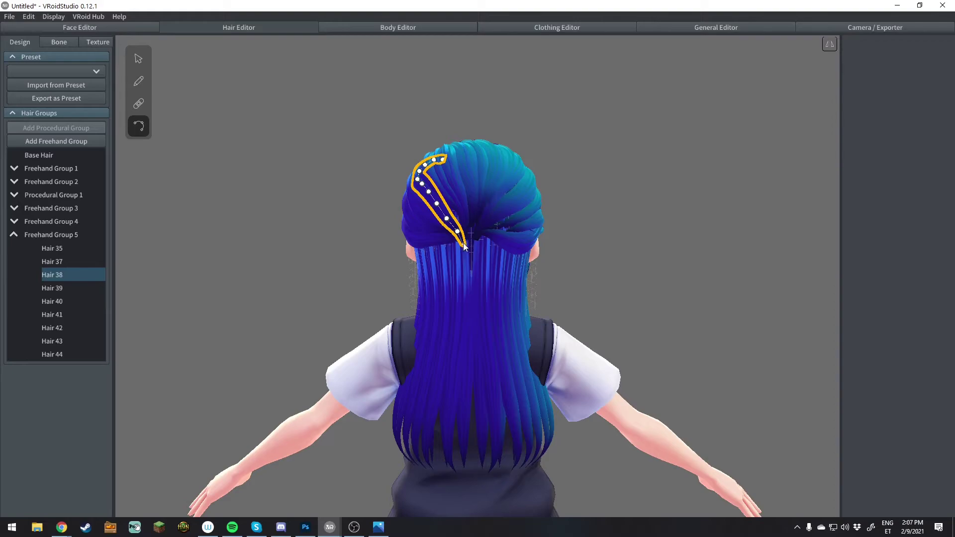
pyautogui.moveTo(464, 247); pyautogui.dragTo(436, 190)
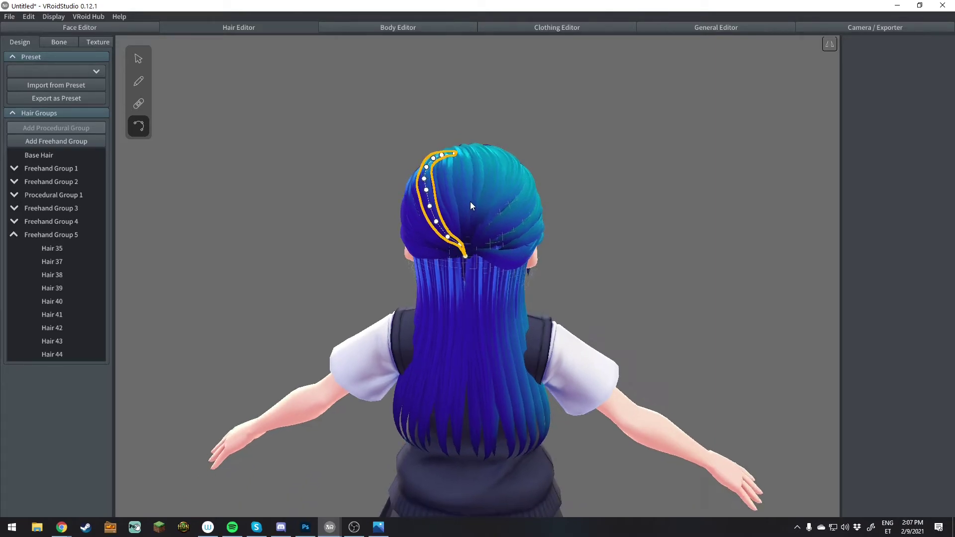
# Extend the tips of the 0.060 wide side strand and Hair 44 on the avatar's right side toward the back centre.
pyautogui.click(656, 234)
pyautogui.moveTo(656, 234); pyautogui.dragTo(494, 204, button='right')
pyautogui.click(493, 204)
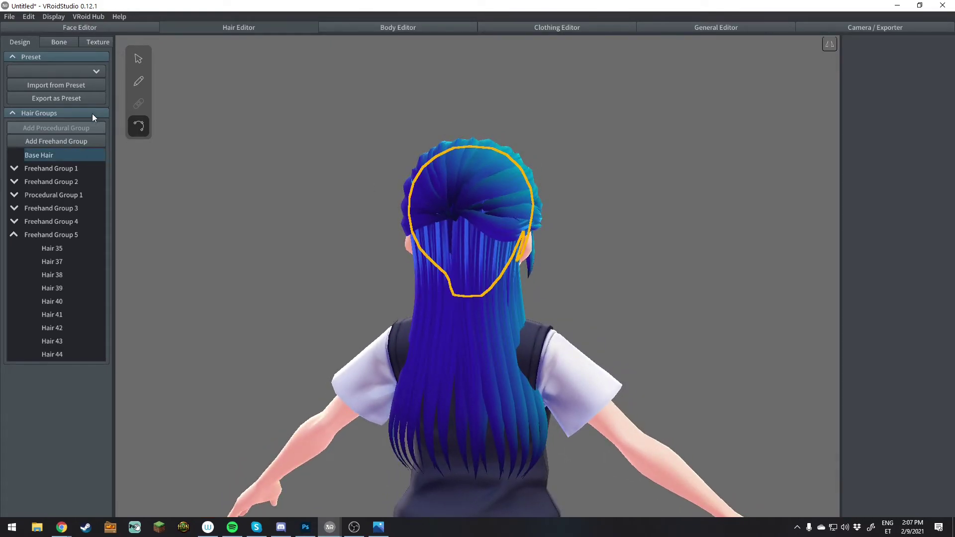
pyautogui.click(138, 65)
pyautogui.click(500, 215)
pyautogui.moveTo(499, 215)
pyautogui.mouseDown(button='right')
pyautogui.moveTo(479, 241)
pyautogui.moveTo(449, 214)
pyautogui.moveTo(482, 224)
pyautogui.moveTo(564, 222)
pyautogui.mouseUp(button='right')
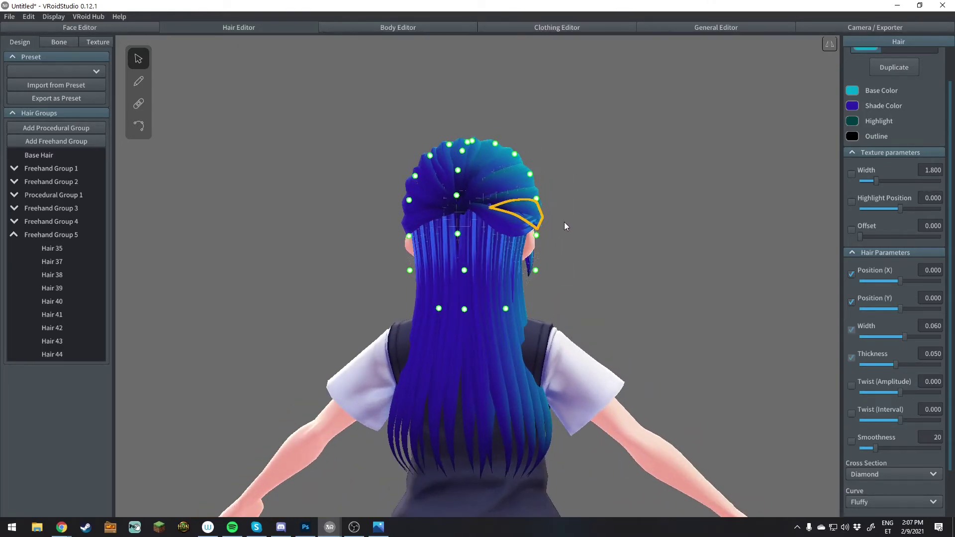
pyautogui.click(138, 80)
pyautogui.click(139, 59)
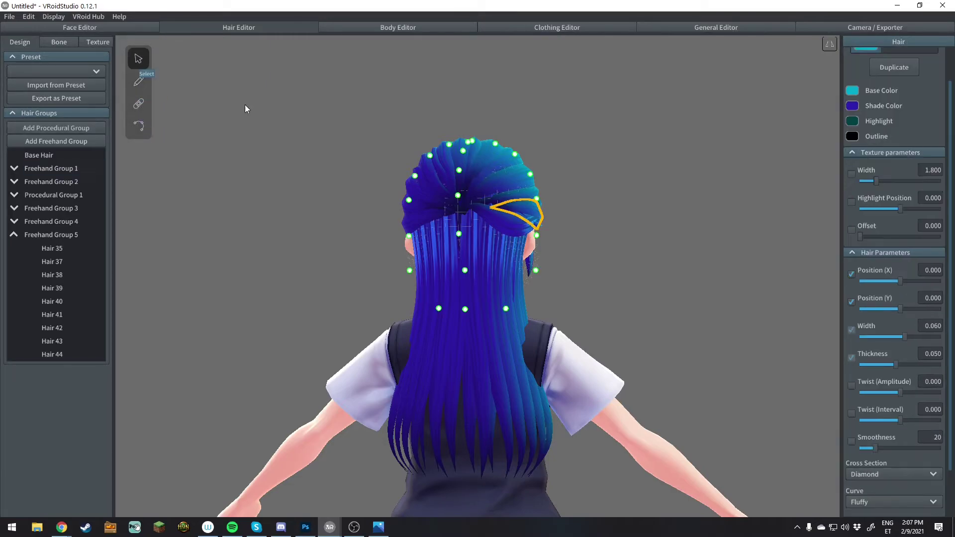
pyautogui.click(139, 126)
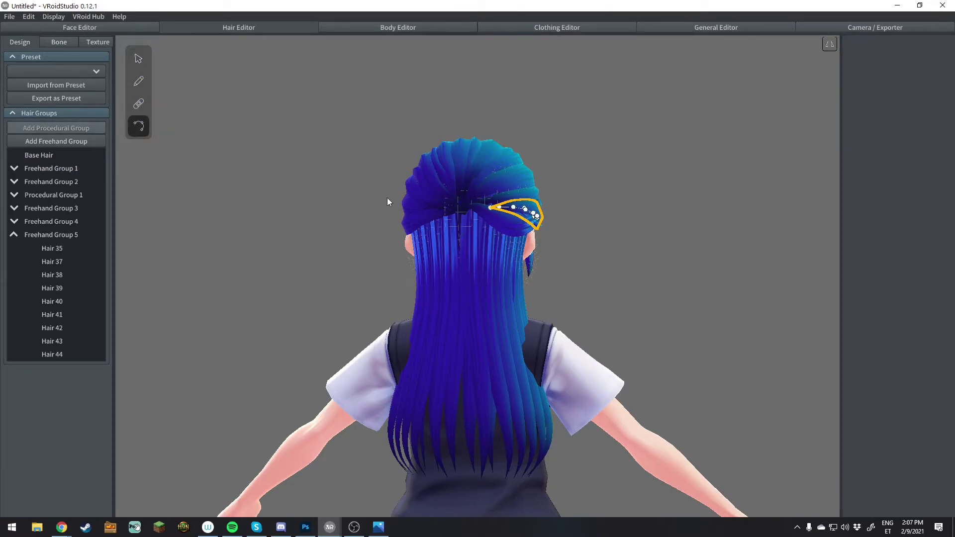
pyautogui.moveTo(508, 208)
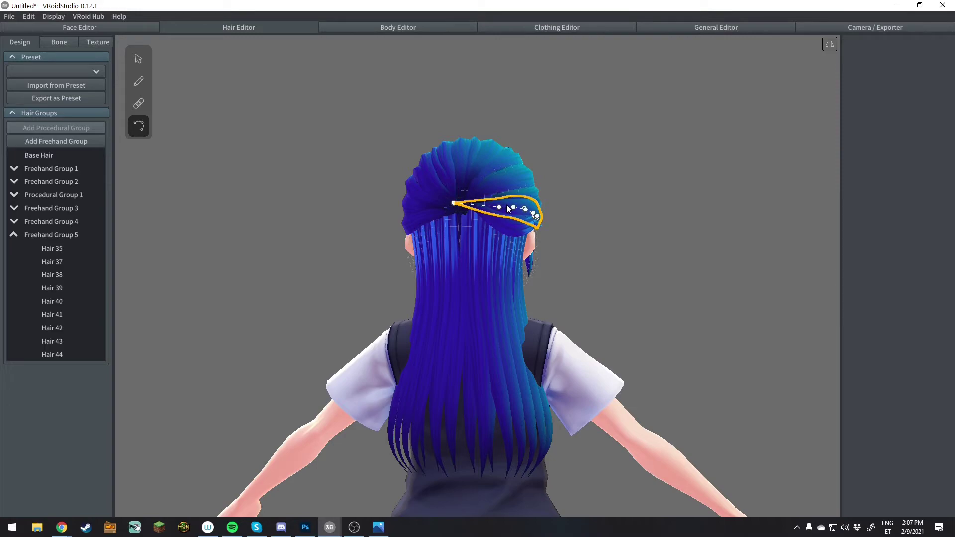
pyautogui.click(480, 204)
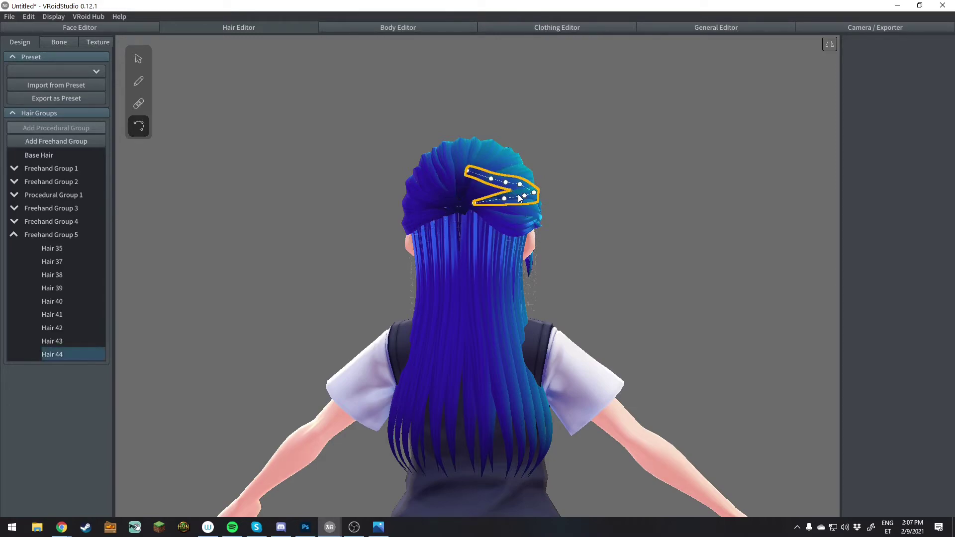
# Pull the tip of Hair 44 further down to the gathering point at the centre back of the head.
pyautogui.moveTo(480, 208); pyautogui.dragTo(455, 205)
pyautogui.moveTo(481, 199); pyautogui.dragTo(498, 223, button='right')
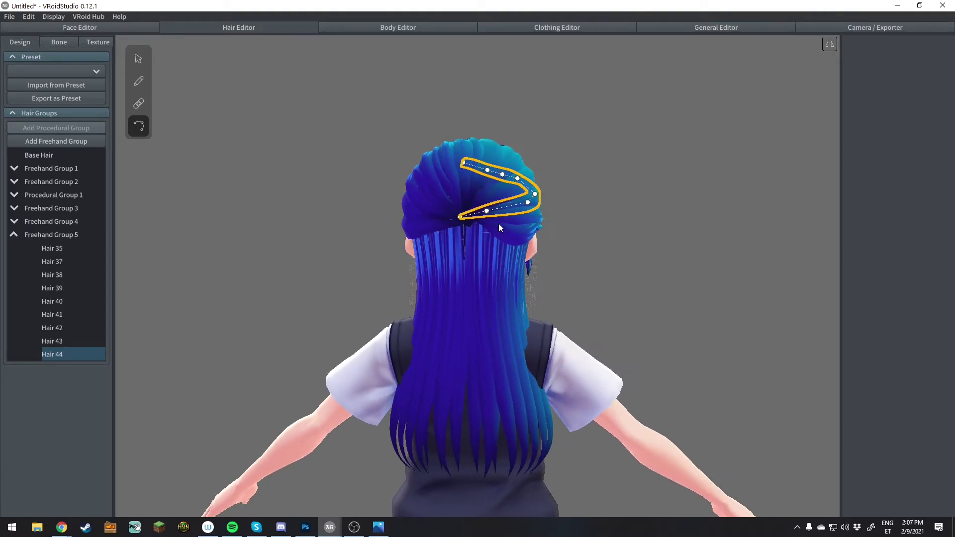
pyautogui.click(140, 82)
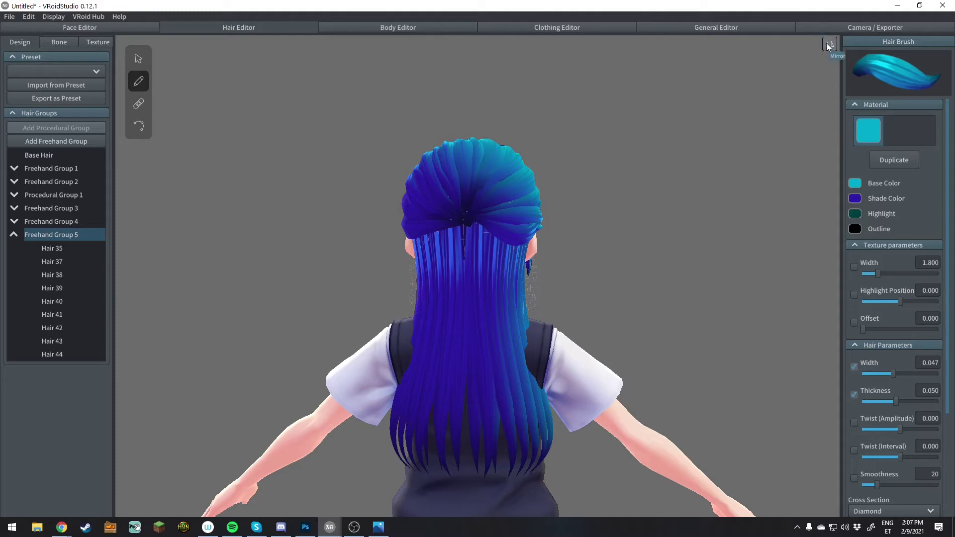
pyautogui.moveTo(459, 212)
pyautogui.mouseDown()
pyautogui.moveTo(440, 225)
pyautogui.moveTo(432, 269)
pyautogui.moveTo(447, 287)
pyautogui.mouseUp()
pyautogui.hotkey('ctrl', 'z')
pyautogui.moveTo(575, 242)
pyautogui.mouseDown(button='right')
pyautogui.moveTo(544, 241)
pyautogui.moveTo(562, 240)
pyautogui.mouseUp(button='right')
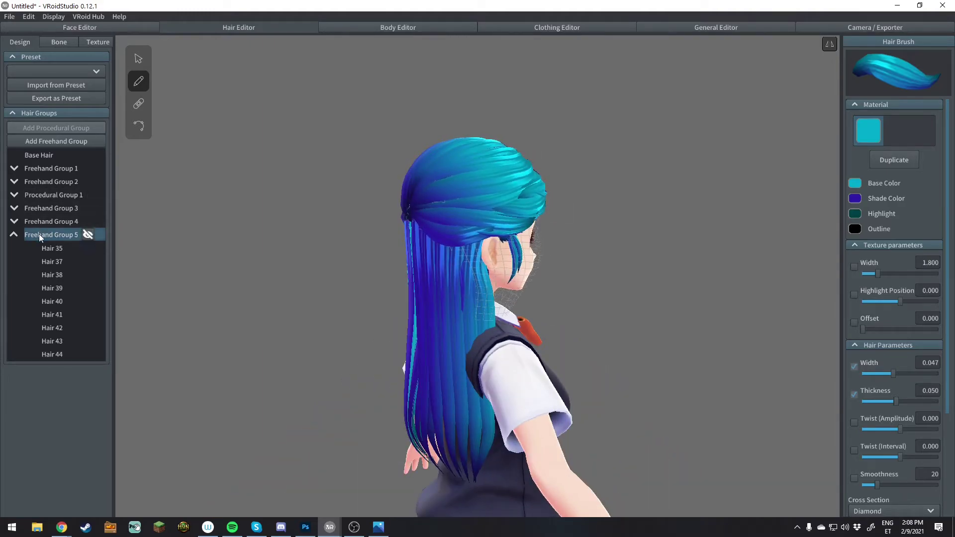
# Add a new freehand group and pull its guide mesh outward and down behind the head for a ponytail.
pyautogui.click(14, 234)
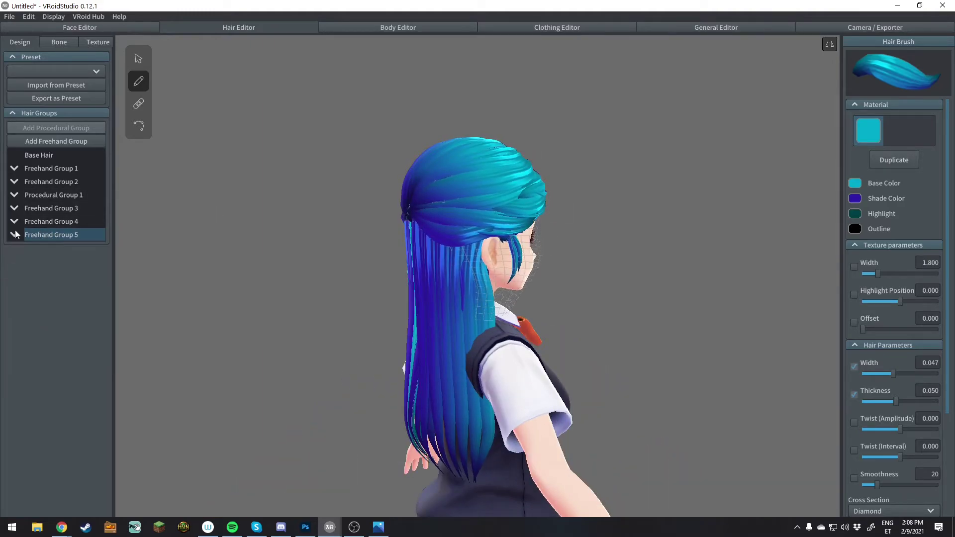
pyautogui.click(36, 139)
pyautogui.moveTo(387, 231); pyautogui.dragTo(397, 235, button='right')
pyautogui.click(138, 58)
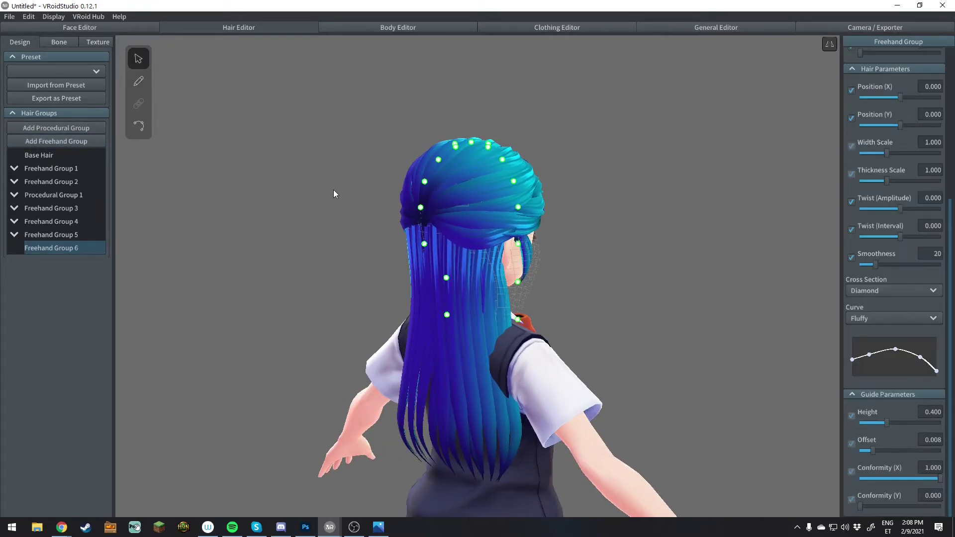
pyautogui.moveTo(430, 244); pyautogui.dragTo(421, 252)
pyautogui.moveTo(444, 281); pyautogui.dragTo(422, 328)
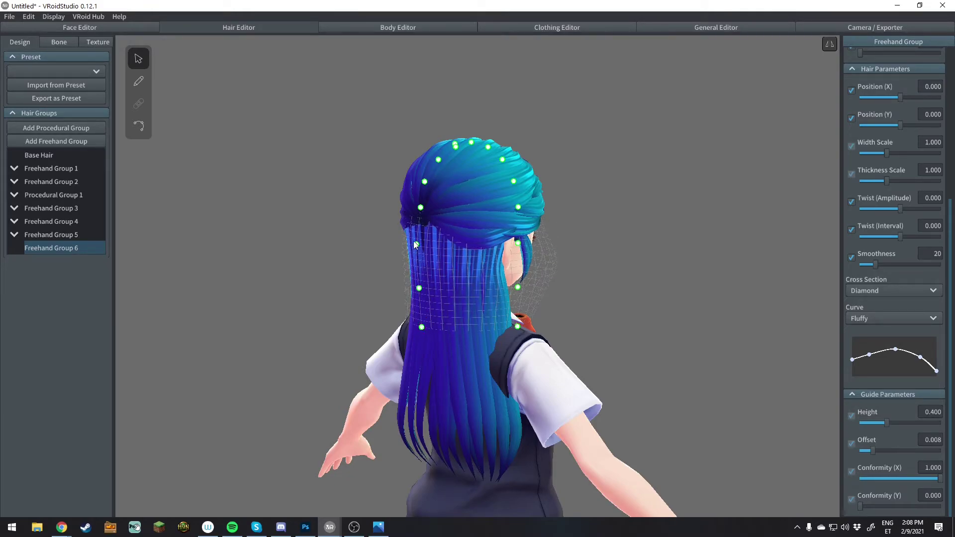
pyautogui.moveTo(421, 207); pyautogui.dragTo(417, 207)
pyautogui.moveTo(415, 245); pyautogui.dragTo(411, 247)
pyautogui.moveTo(419, 291); pyautogui.dragTo(416, 292)
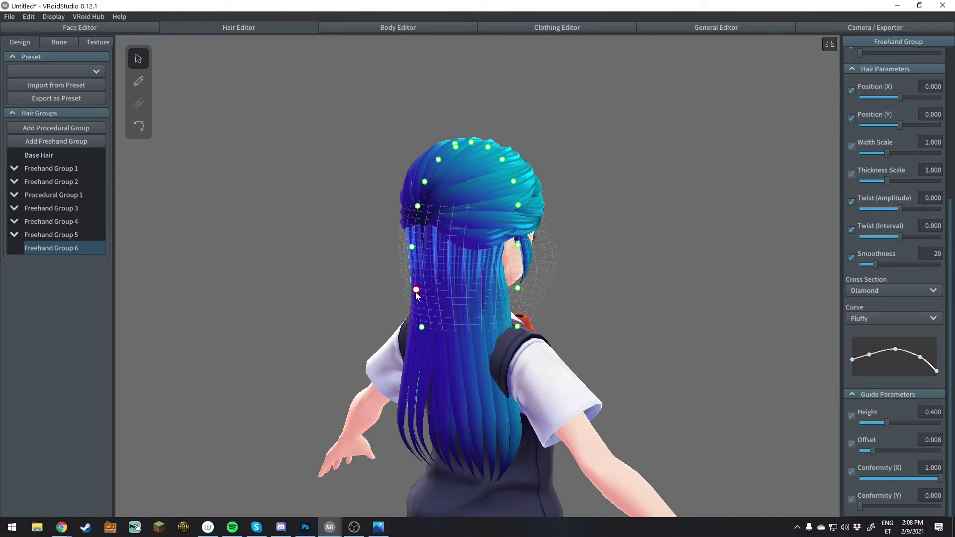
pyautogui.moveTo(419, 344)
pyautogui.mouseDown(button='right')
pyautogui.moveTo(492, 339)
pyautogui.moveTo(393, 338)
pyautogui.moveTo(431, 344)
pyautogui.mouseUp(button='right')
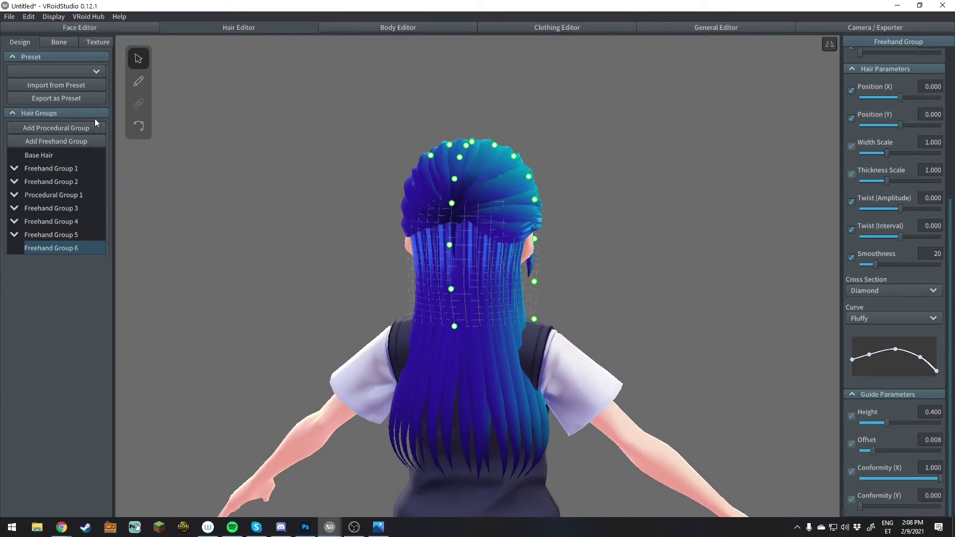
# Draw six 0.047 wide ponytail strands in Freehand Group 6 down from the back centre and straighten the tip of Hair 54.
pyautogui.click(139, 82)
pyautogui.moveTo(449, 213)
pyautogui.mouseDown()
pyautogui.moveTo(437, 288)
pyautogui.moveTo(448, 299)
pyautogui.moveTo(449, 333)
pyautogui.moveTo(457, 323)
pyautogui.mouseUp()
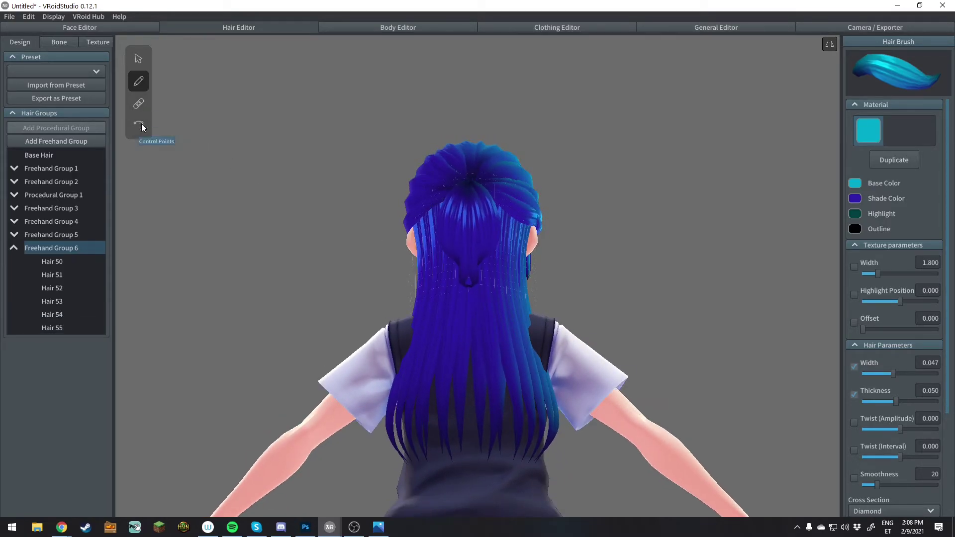
pyautogui.click(139, 126)
pyautogui.click(444, 271)
pyautogui.scroll(3, 478, 282)
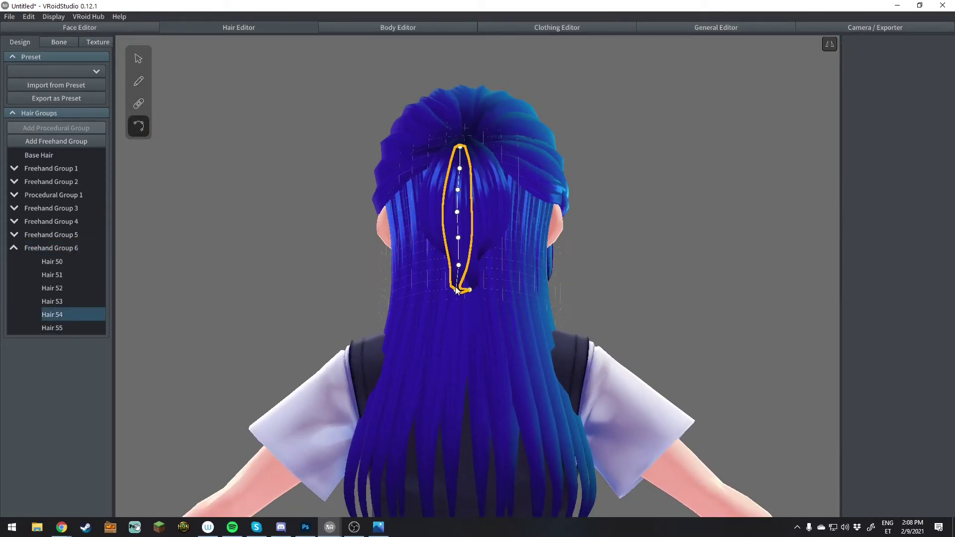
pyautogui.moveTo(456, 295); pyautogui.dragTo(461, 271)
pyautogui.moveTo(462, 234); pyautogui.dragTo(499, 287, button='right')
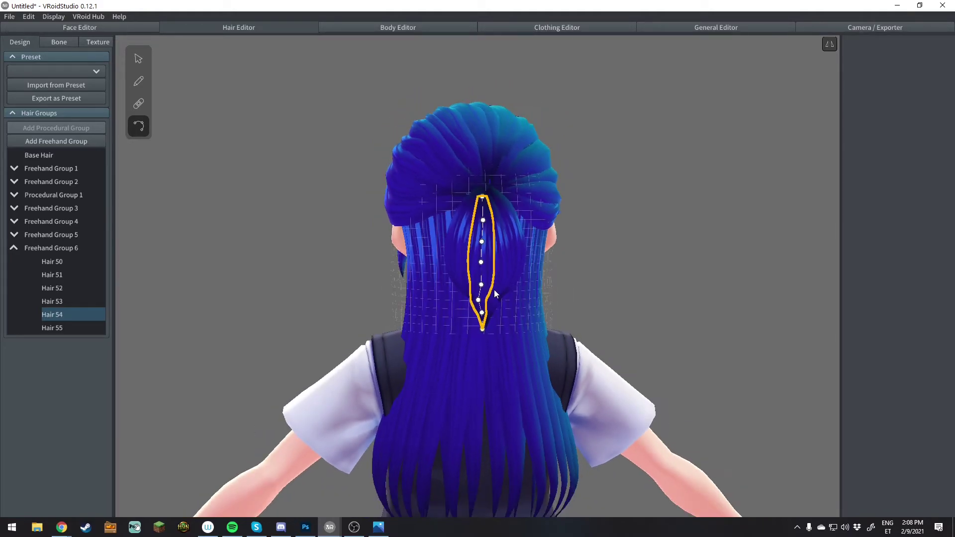
pyautogui.moveTo(479, 301); pyautogui.dragTo(481, 297)
pyautogui.click(671, 246)
pyautogui.moveTo(671, 246); pyautogui.dragTo(393, 203, button='right')
# Set the brush width to 0.021 and draw four thin strands over the ponytail in Freehand Group 6 from the avatar's right rear.
pyautogui.click(140, 82)
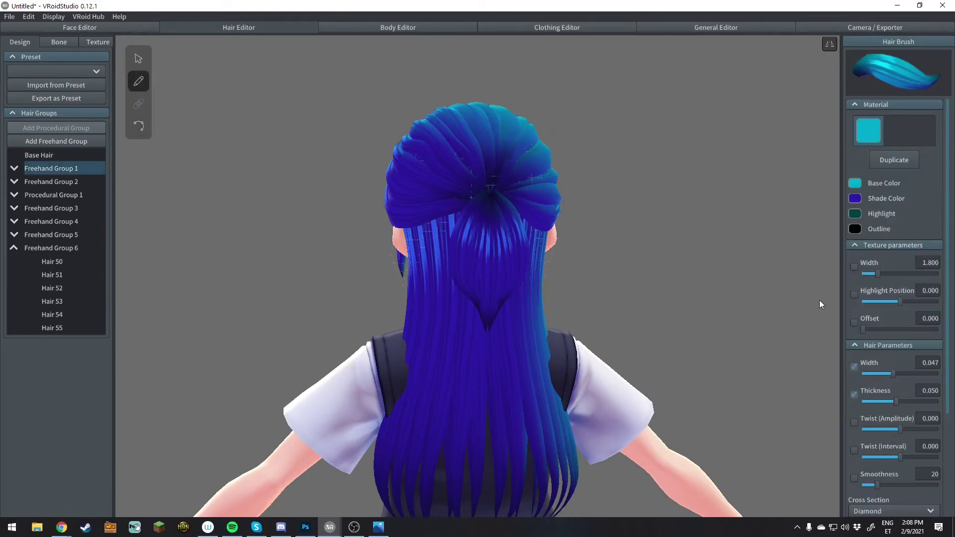
pyautogui.moveTo(881, 375); pyautogui.dragTo(872, 372)
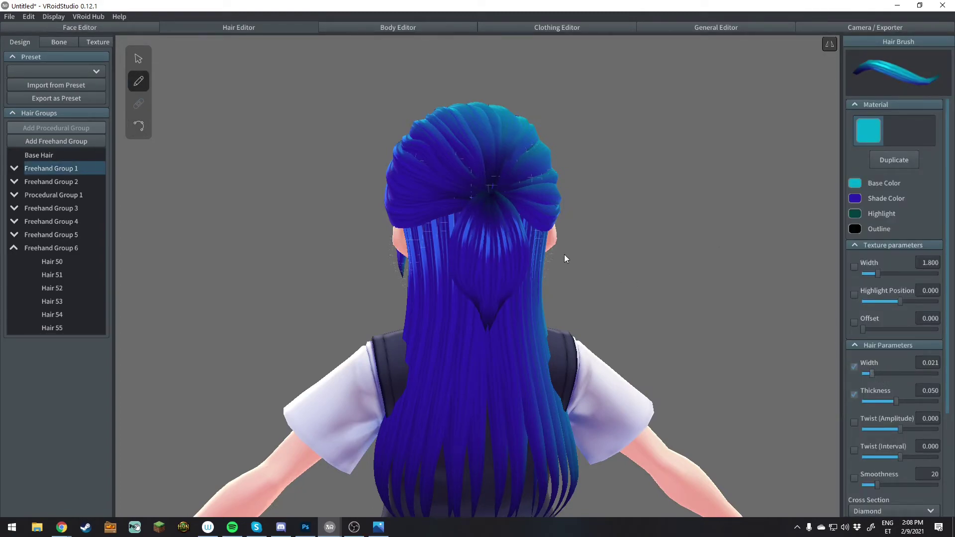
pyautogui.scroll(-2, 518, 224)
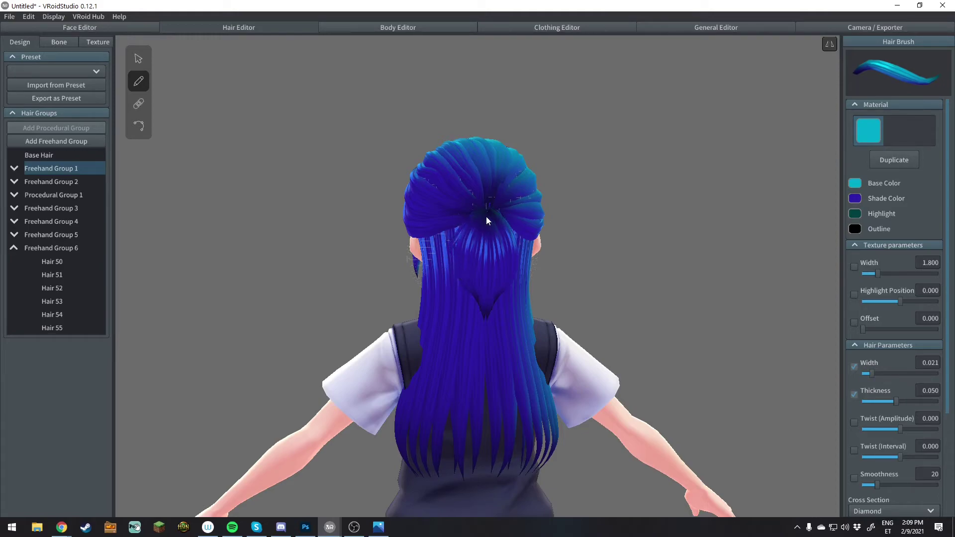
pyautogui.moveTo(568, 238); pyautogui.dragTo(408, 213, button='right')
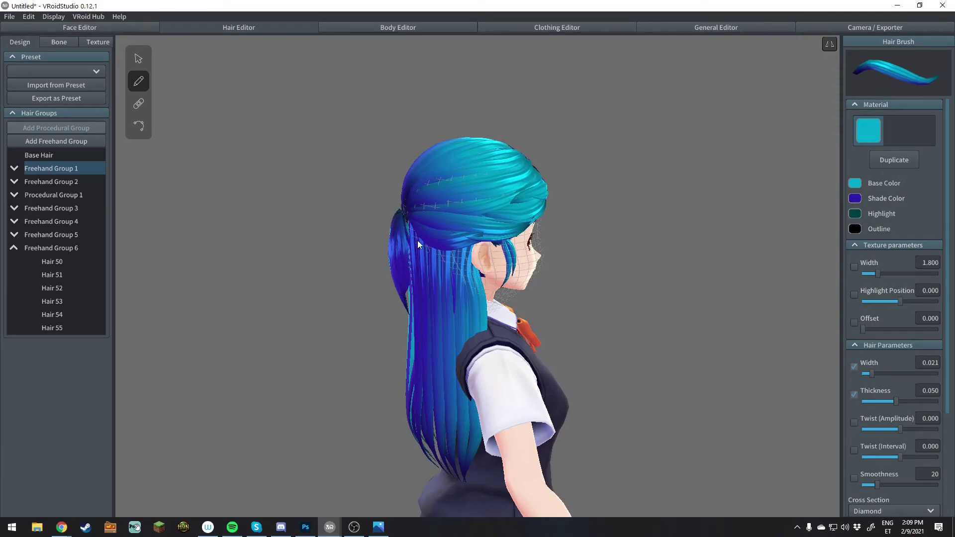
pyautogui.moveTo(344, 181); pyautogui.dragTo(425, 228, button='right')
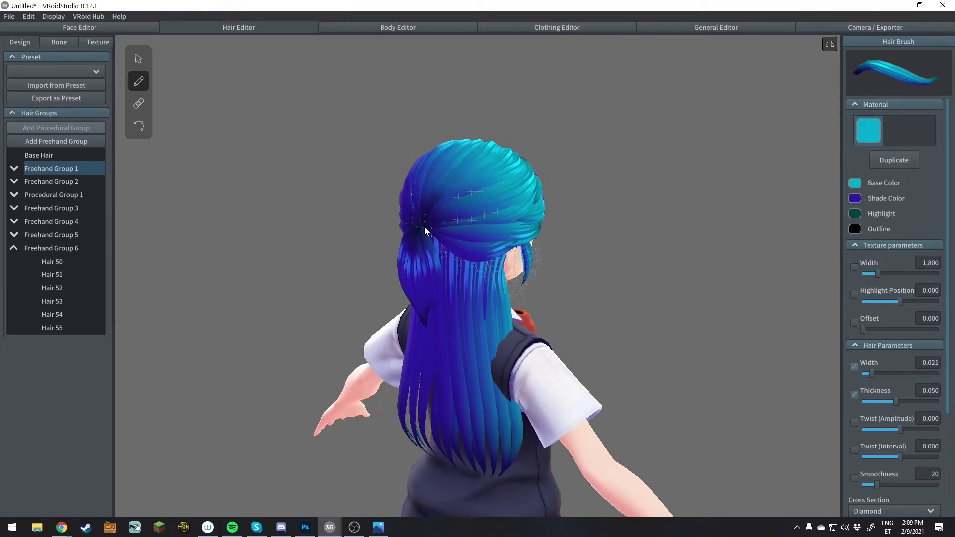
pyautogui.moveTo(463, 261); pyautogui.dragTo(441, 274, button='right')
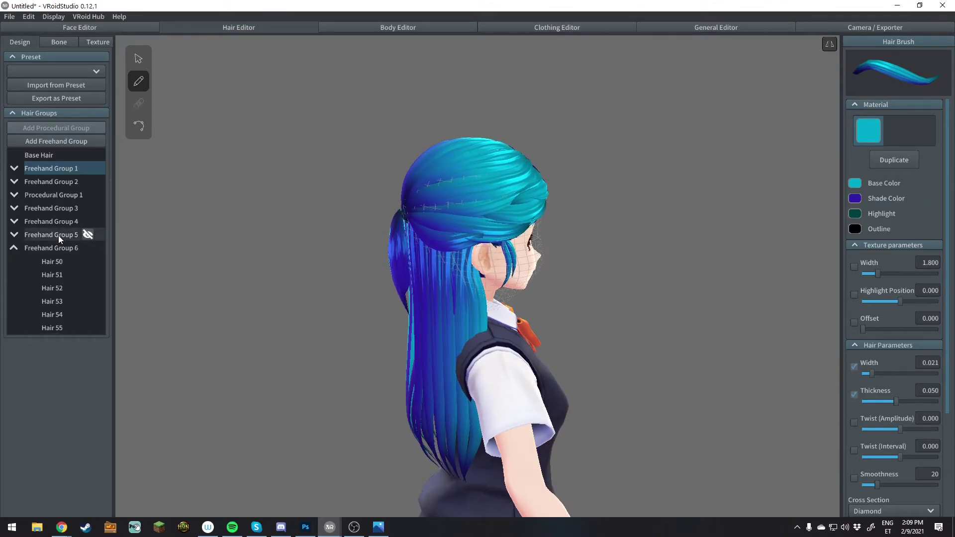
pyautogui.click(49, 250)
pyautogui.moveTo(408, 263)
pyautogui.mouseDown(button='right')
pyautogui.moveTo(399, 261)
pyautogui.moveTo(414, 258)
pyautogui.mouseUp(button='right')
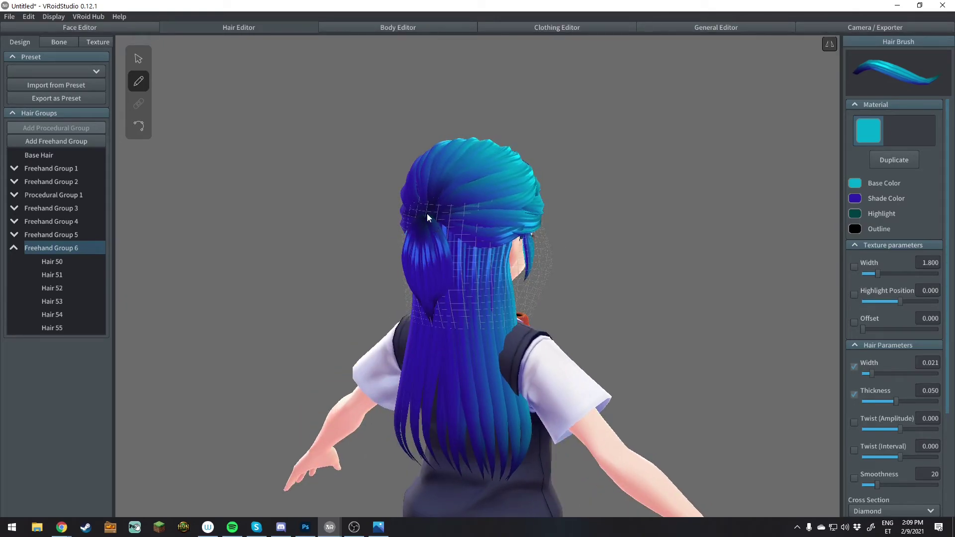
pyautogui.moveTo(425, 213); pyautogui.dragTo(446, 279)
pyautogui.moveTo(446, 231)
pyautogui.mouseDown()
pyautogui.moveTo(451, 281)
pyautogui.moveTo(443, 294)
pyautogui.mouseUp()
pyautogui.moveTo(443, 294); pyautogui.dragTo(480, 260, button='right')
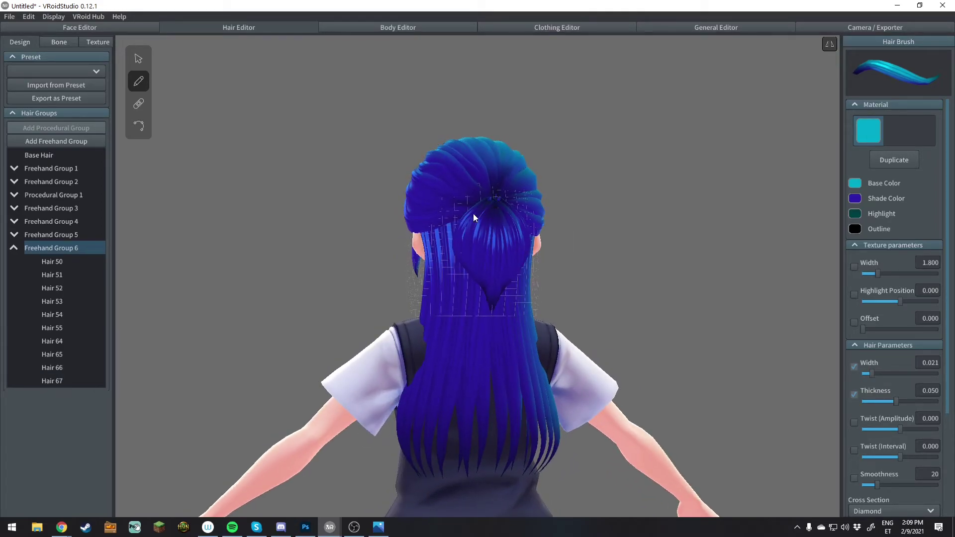
# Draw four more 0.021 wide strands over the ponytail from behind, then collapse Freehand Group 6.
pyautogui.moveTo(473, 302); pyautogui.dragTo(493, 210)
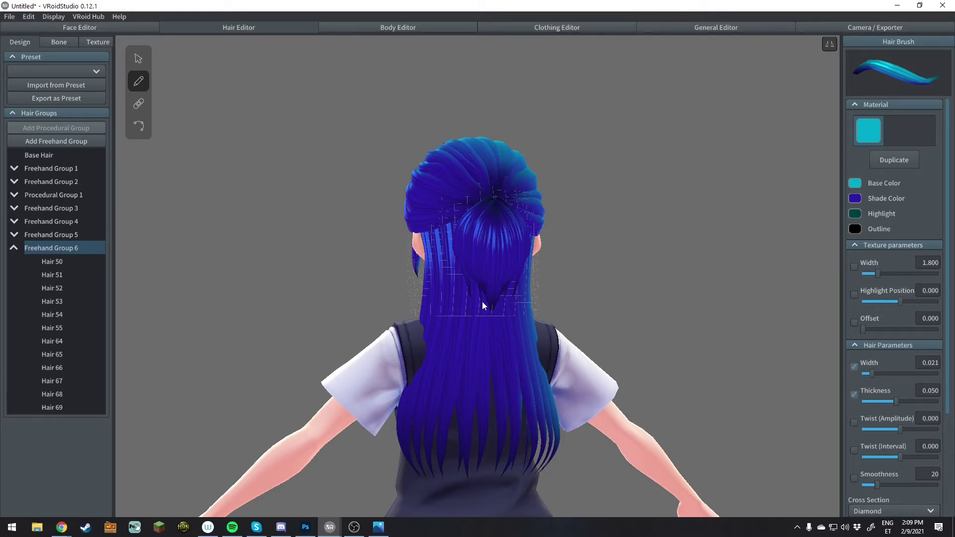
pyautogui.moveTo(482, 301); pyautogui.dragTo(556, 253)
pyautogui.moveTo(556, 253)
pyautogui.mouseDown(button='right')
pyautogui.moveTo(530, 254)
pyautogui.moveTo(602, 253)
pyautogui.moveTo(498, 259)
pyautogui.moveTo(573, 260)
pyautogui.mouseUp(button='right')
pyautogui.moveTo(527, 211); pyautogui.dragTo(389, 225, button='right')
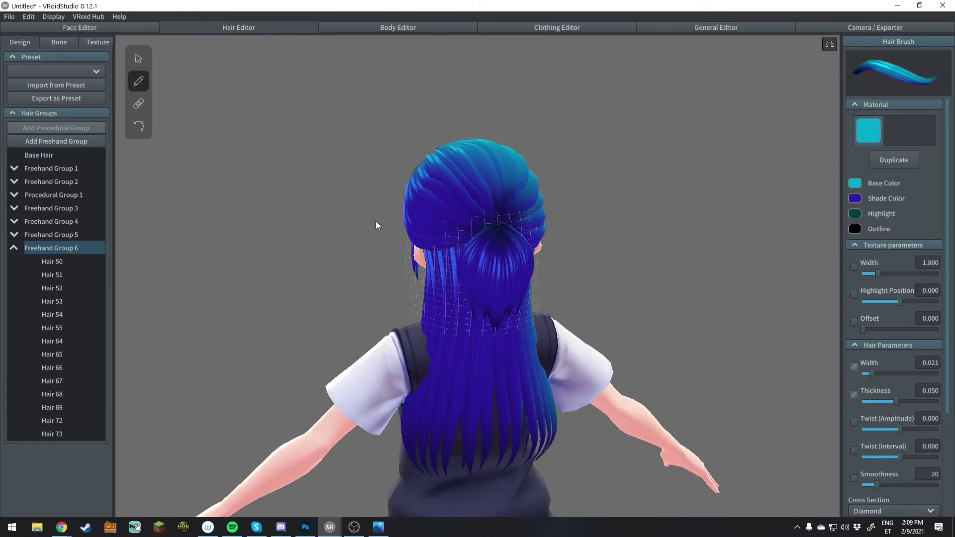
pyautogui.click(13, 248)
pyautogui.moveTo(501, 211); pyautogui.dragTo(478, 211, button='right')
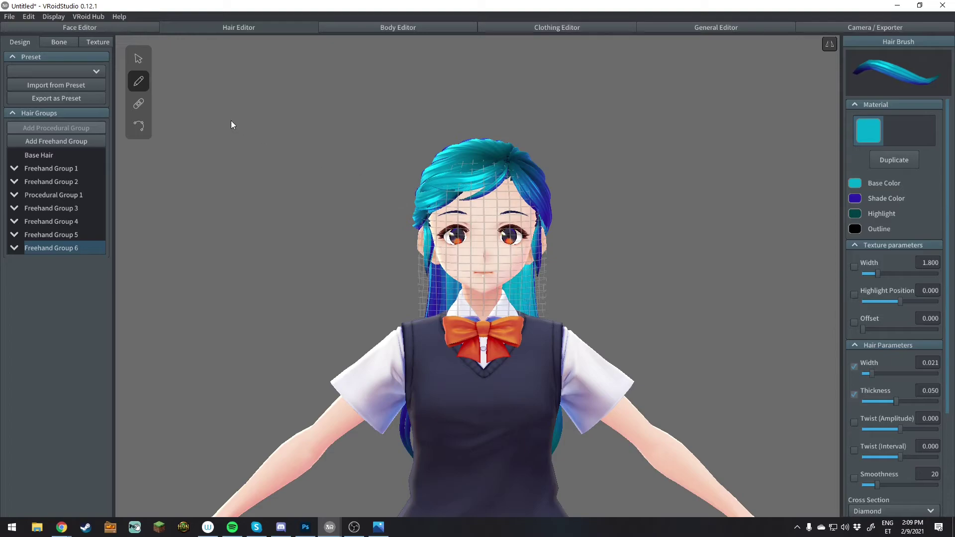
# Generate the hair bones with 30 bone groups and a bangs fineness of 0.10.
pyautogui.click(138, 61)
pyautogui.moveTo(655, 231); pyautogui.dragTo(399, 204, button='right')
pyautogui.click(64, 41)
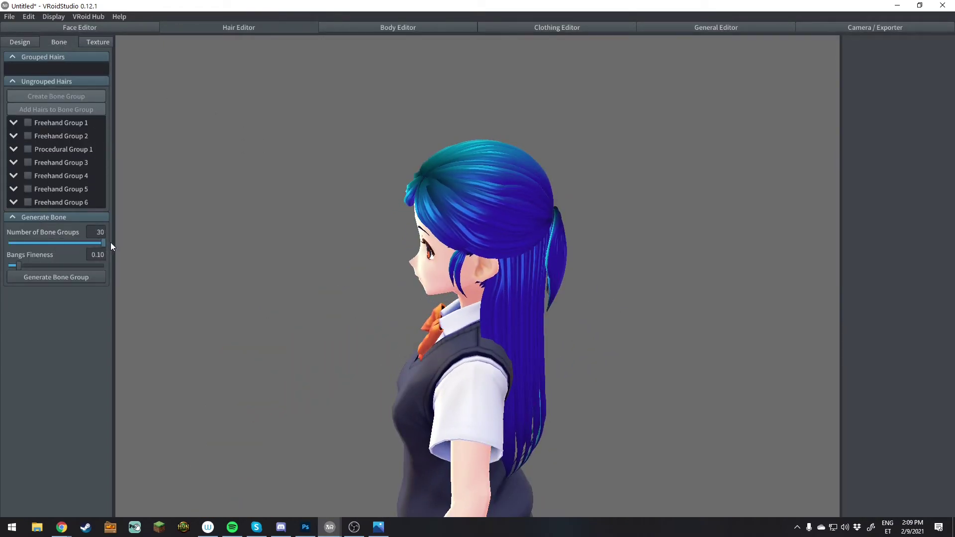
pyautogui.click(46, 276)
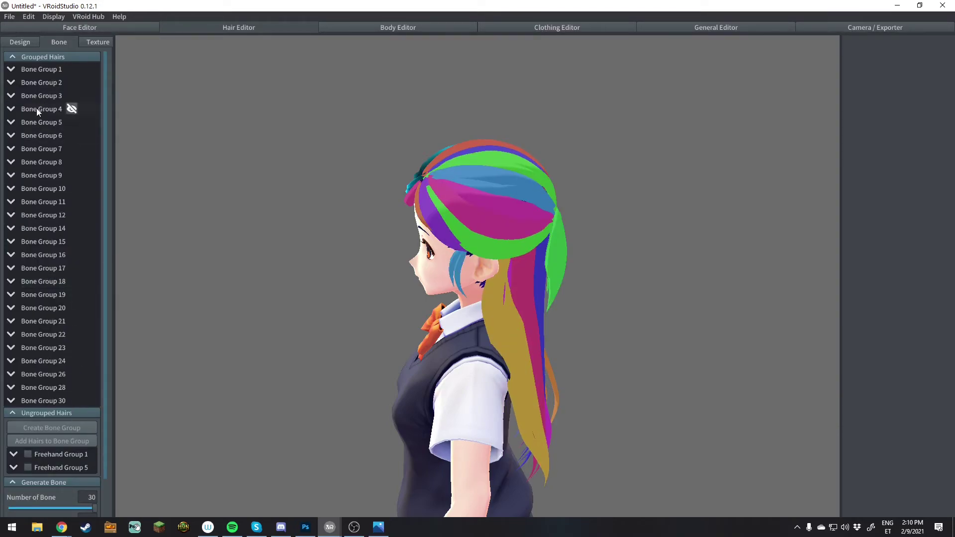
# Create a separate bone group for each of the ungrouped hair sets, Freehand Group 1 and Freehand Group 5.
pyautogui.moveTo(273, 287); pyautogui.dragTo(426, 228, button='right')
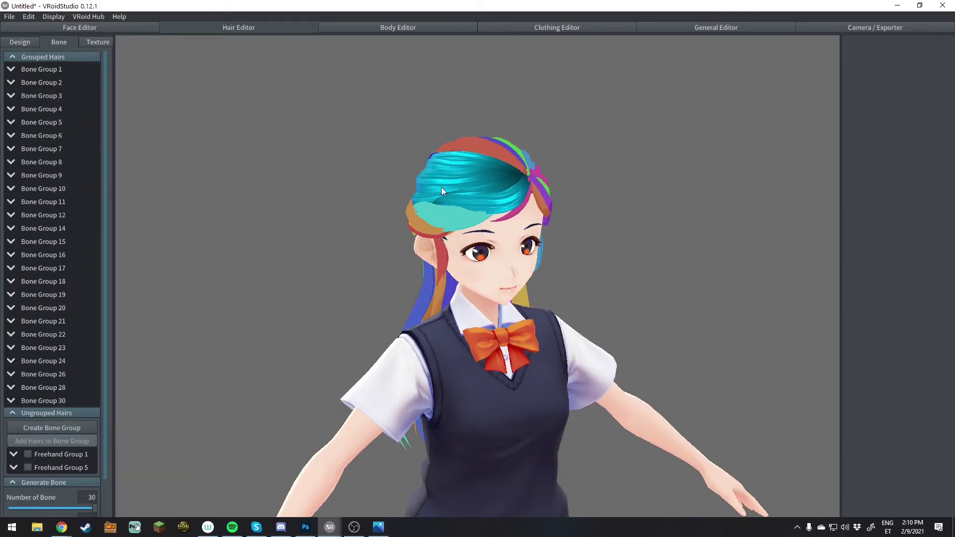
pyautogui.moveTo(611, 212)
pyautogui.mouseDown(button='right')
pyautogui.moveTo(579, 210)
pyautogui.moveTo(601, 214)
pyautogui.mouseUp(button='right')
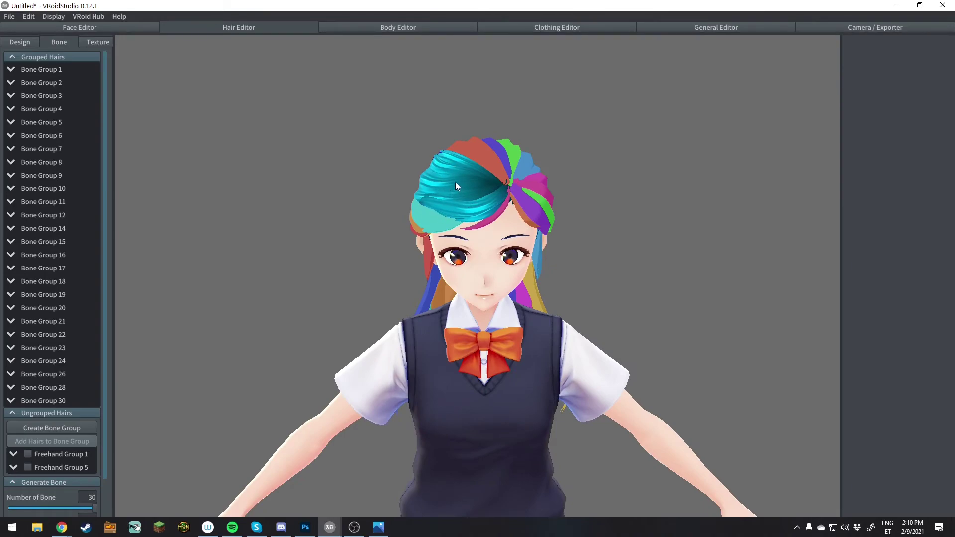
pyautogui.moveTo(431, 192); pyautogui.dragTo(175, 333, button='right')
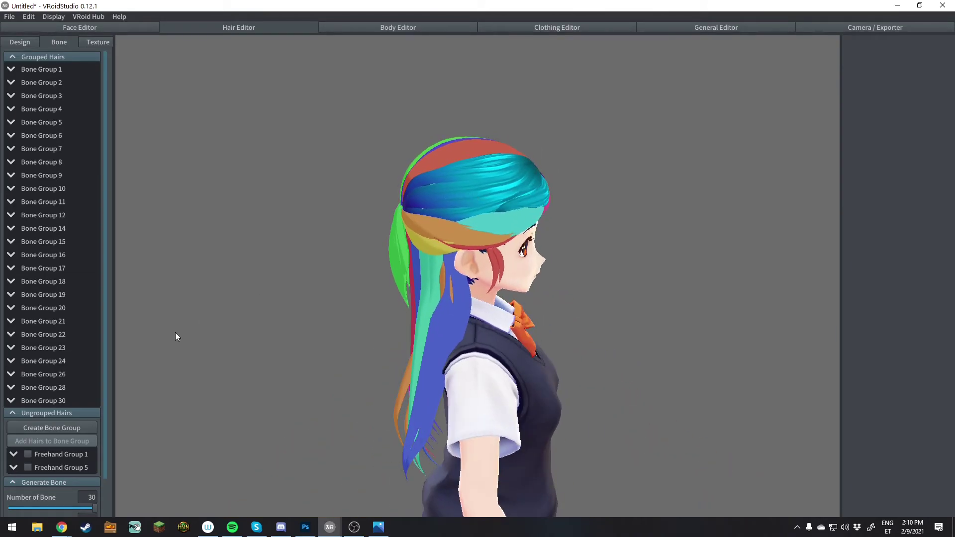
pyautogui.click(56, 454)
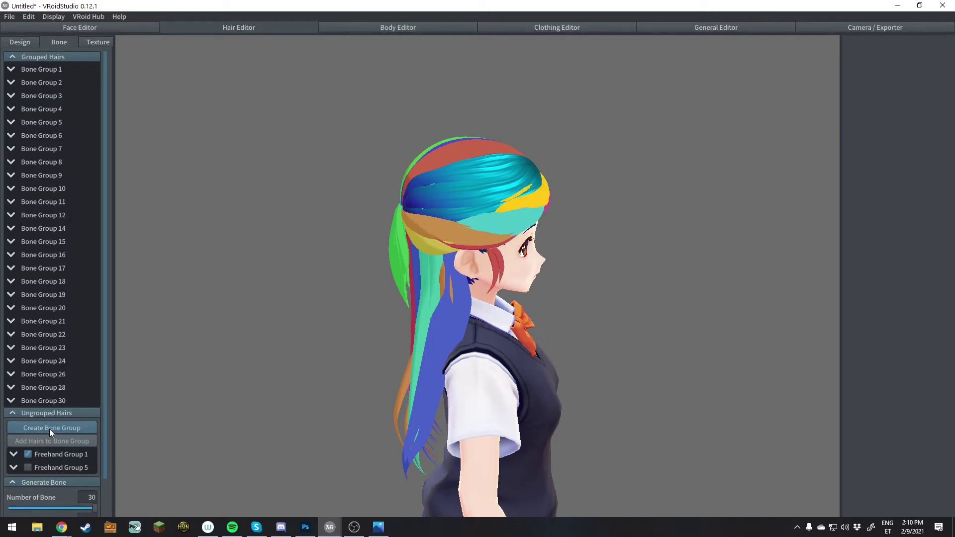
pyautogui.click(50, 429)
pyautogui.click(46, 467)
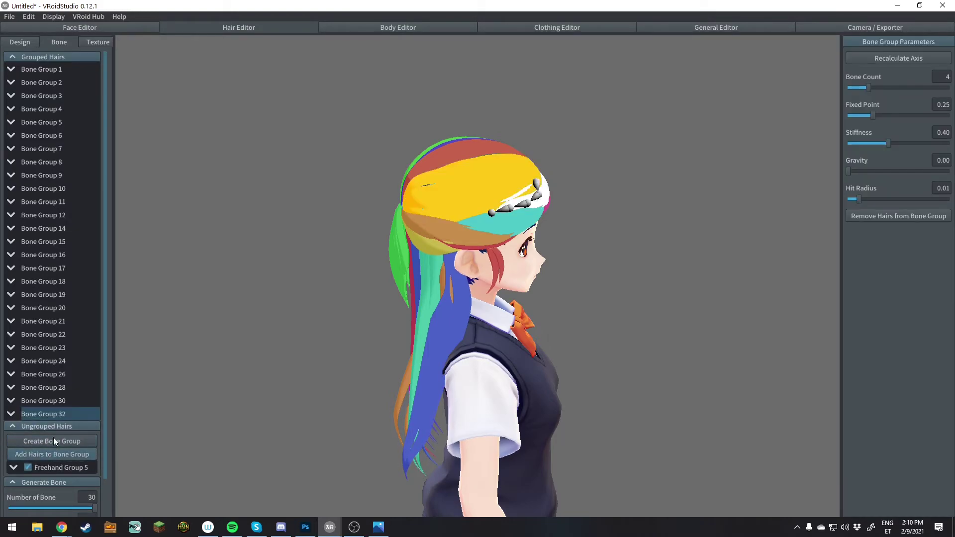
pyautogui.click(53, 440)
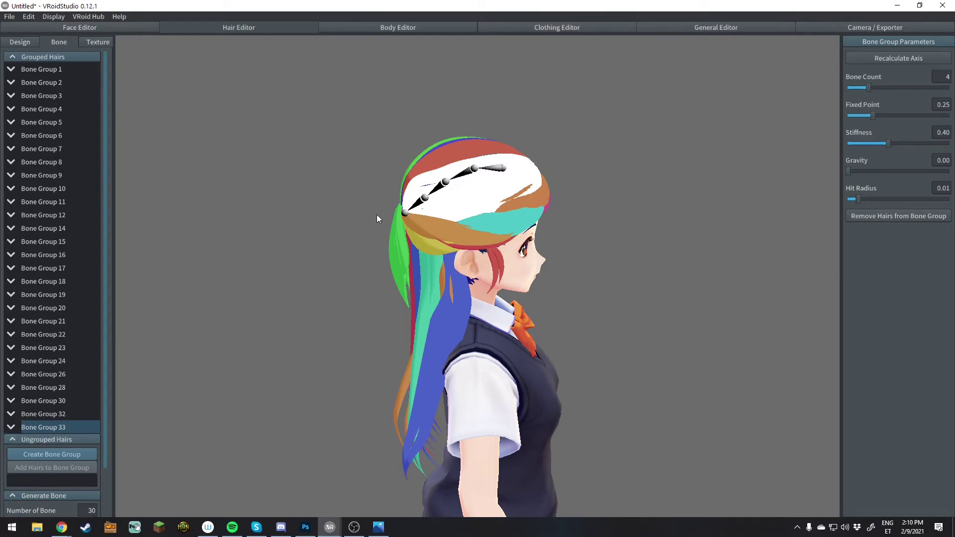
# Set the Freehand Group 5 bone group's bone count to 1 and its fixed point to 0.90.
pyautogui.moveTo(621, 244); pyautogui.dragTo(639, 251, button='right')
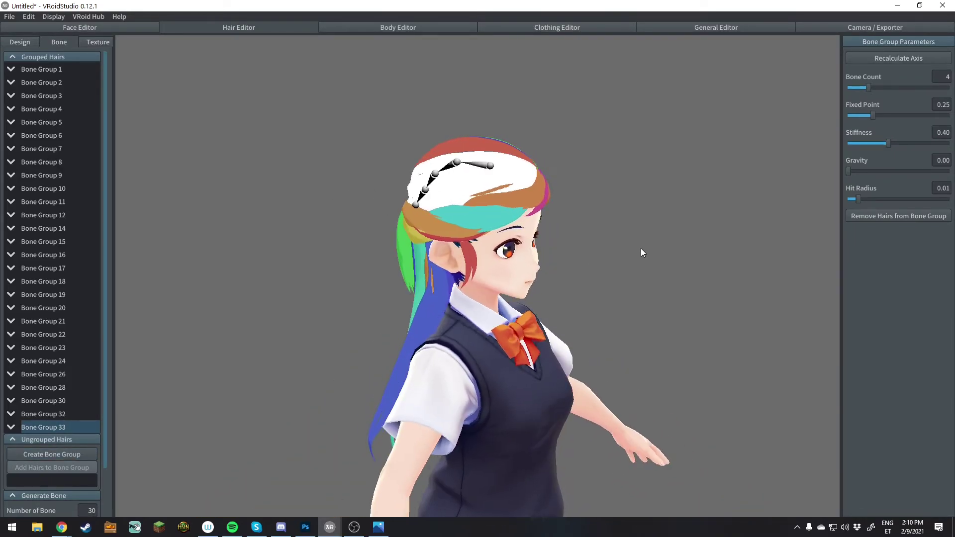
pyautogui.moveTo(866, 87); pyautogui.dragTo(939, 116)
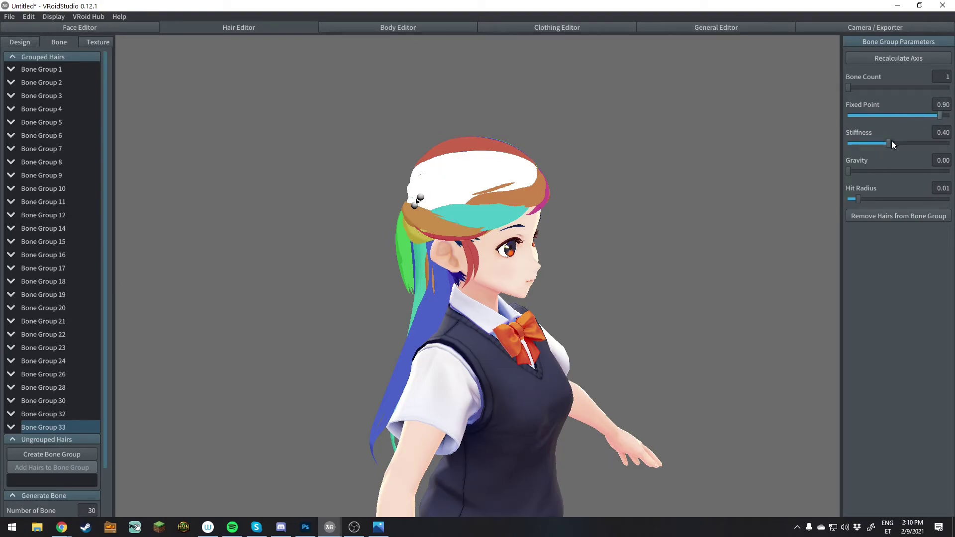
# Preview the hair movement with the Standby 1 female animation and return to hair editing.
pyautogui.click(850, 29)
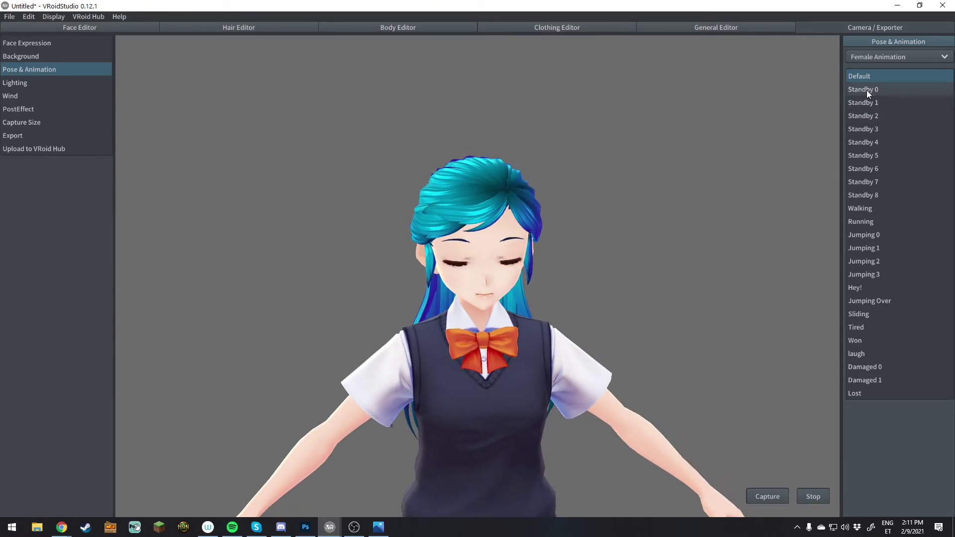
pyautogui.click(863, 103)
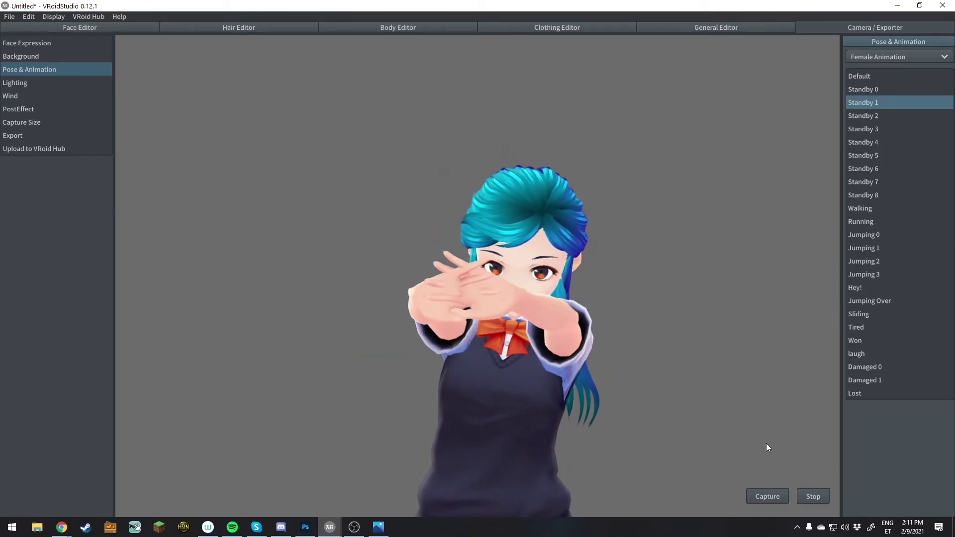
pyautogui.click(223, 26)
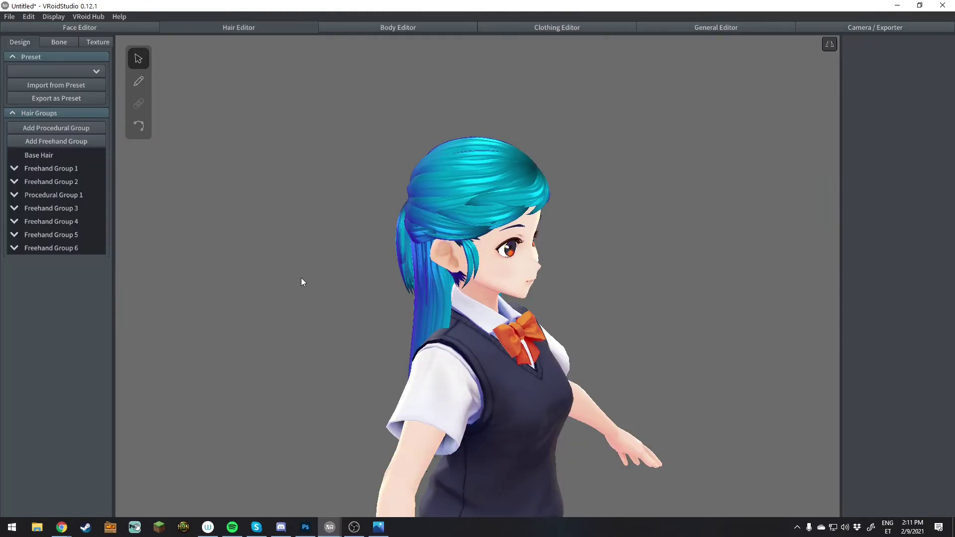
# Open the hair bone settings and set the fixed point of the front side strand's Bone Group 24 to 0.69.
pyautogui.click(64, 43)
pyautogui.moveTo(461, 242); pyautogui.dragTo(451, 225, button='right')
pyautogui.click(452, 228)
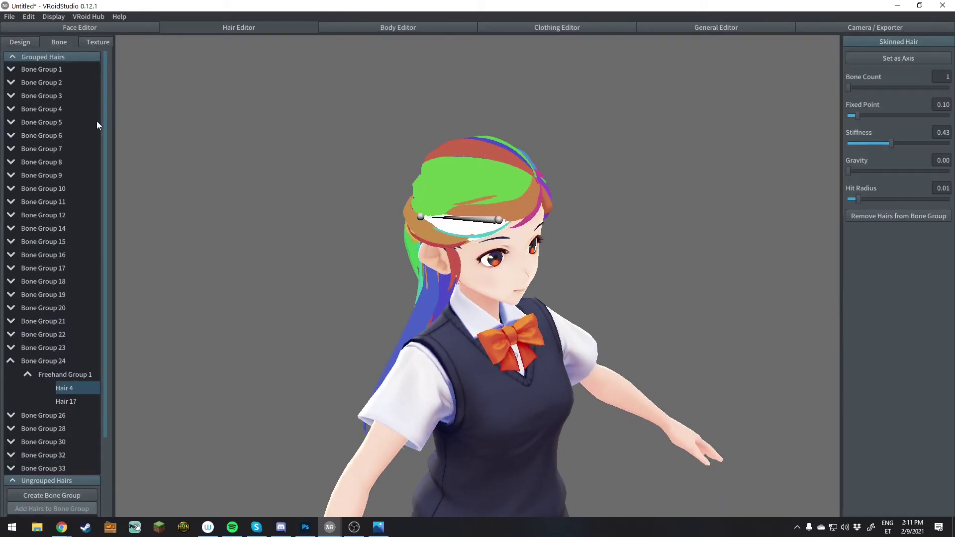
pyautogui.click(39, 362)
pyautogui.moveTo(860, 115); pyautogui.dragTo(918, 115)
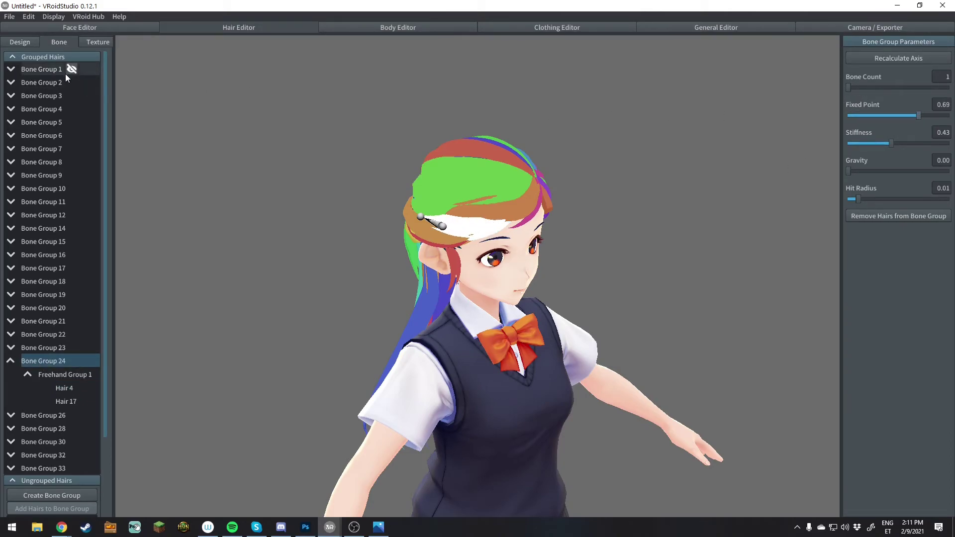
# Set Bone Group 1's bone count to 1 and its fixed point to 0.84.
pyautogui.click(37, 74)
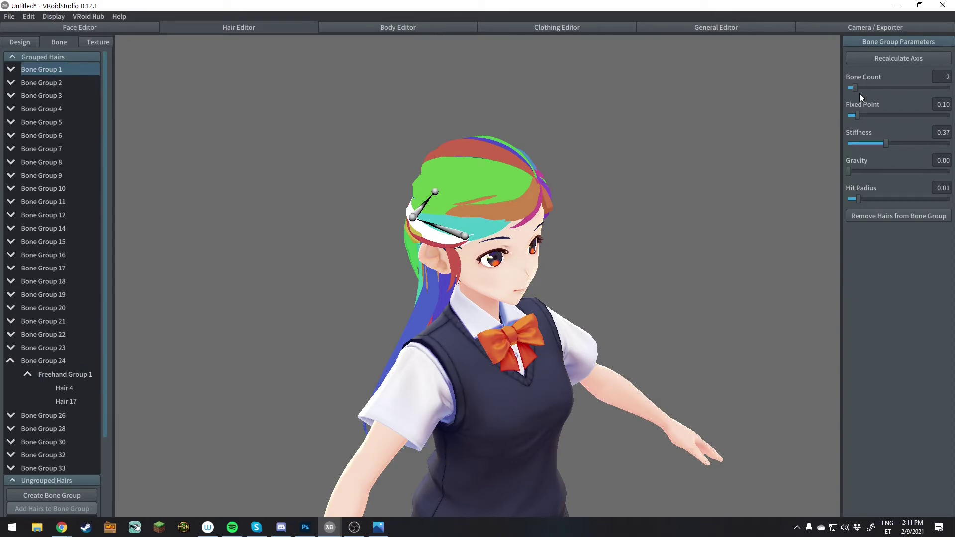
pyautogui.click(845, 88)
pyautogui.moveTo(856, 120); pyautogui.dragTo(934, 118)
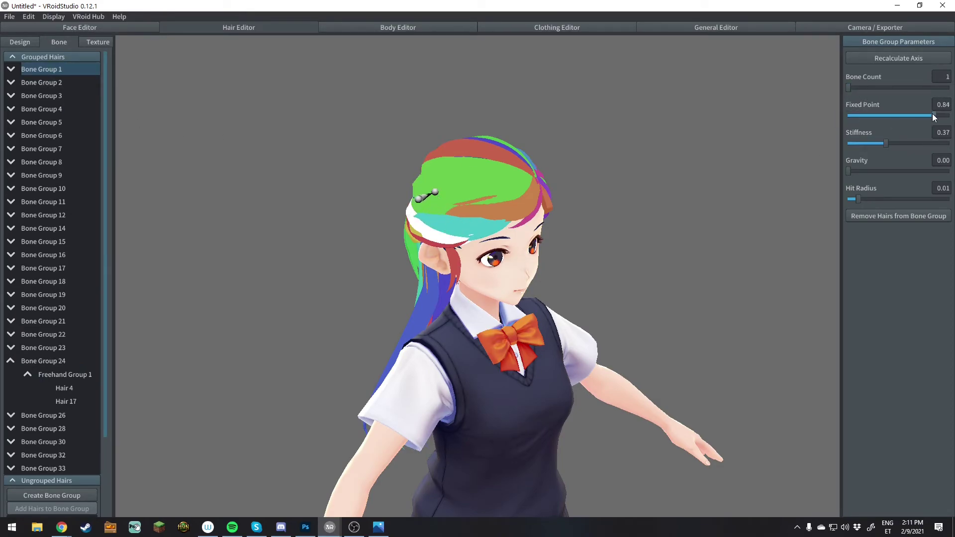
pyautogui.moveTo(563, 147)
pyautogui.mouseDown(button='right')
pyautogui.moveTo(586, 141)
pyautogui.moveTo(566, 145)
pyautogui.mouseUp(button='right')
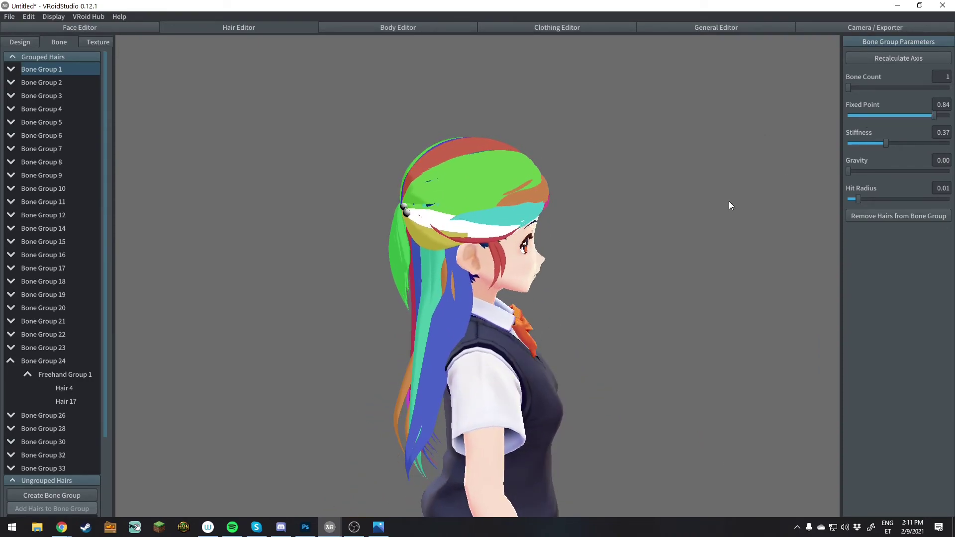
# Raise Bone Group 2's fixed point to 0.78 and Bone Group 3's fixed point to slightly above 0.80.
pyautogui.click(52, 82)
pyautogui.moveTo(856, 114); pyautogui.dragTo(925, 110)
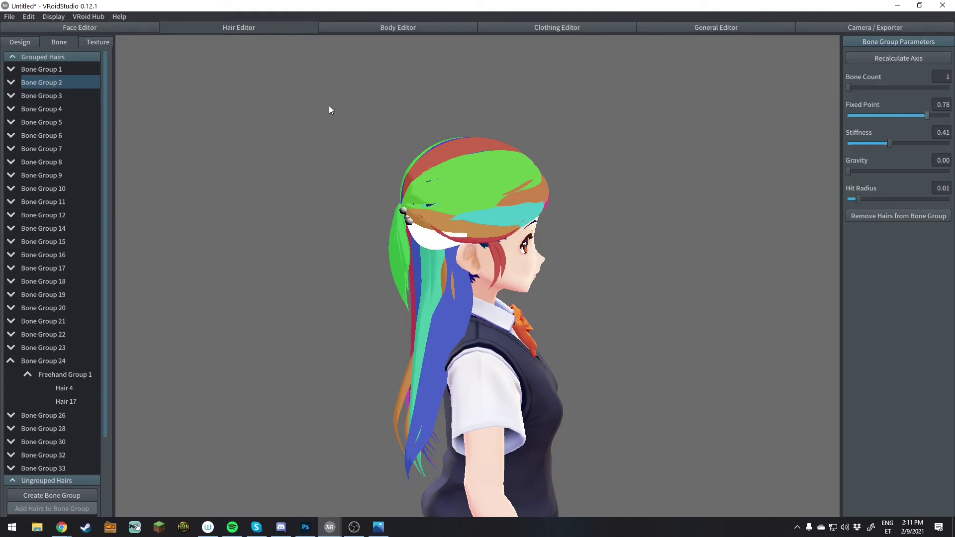
pyautogui.click(41, 96)
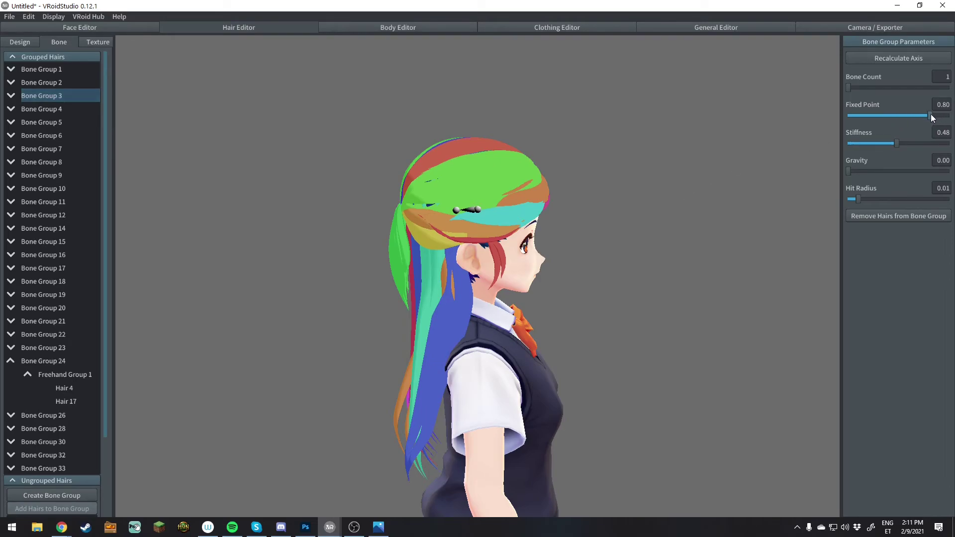
pyautogui.moveTo(634, 214); pyautogui.dragTo(607, 231, button='right')
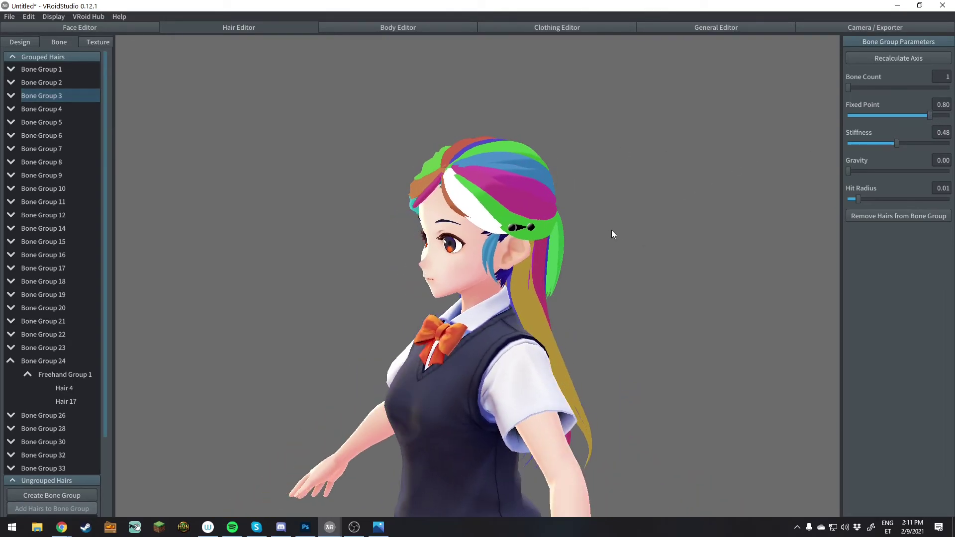
pyautogui.moveTo(931, 115); pyautogui.dragTo(933, 115)
# Reduce Bone Groups 4 and 5 to a single bone each, raising Group 4's fixed point and setting Group 5's to 0.52.
pyautogui.click(44, 111)
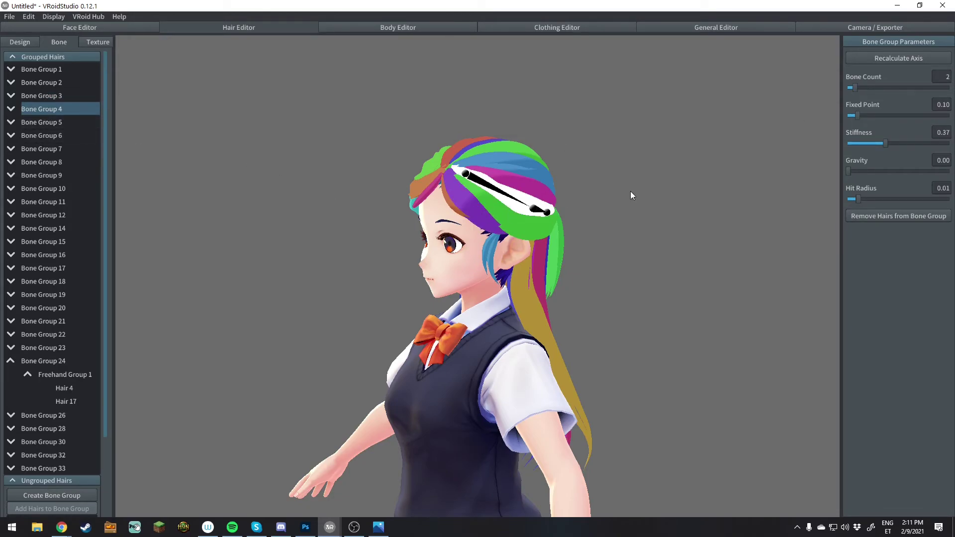
pyautogui.moveTo(851, 87); pyautogui.dragTo(910, 112)
pyautogui.click(86, 122)
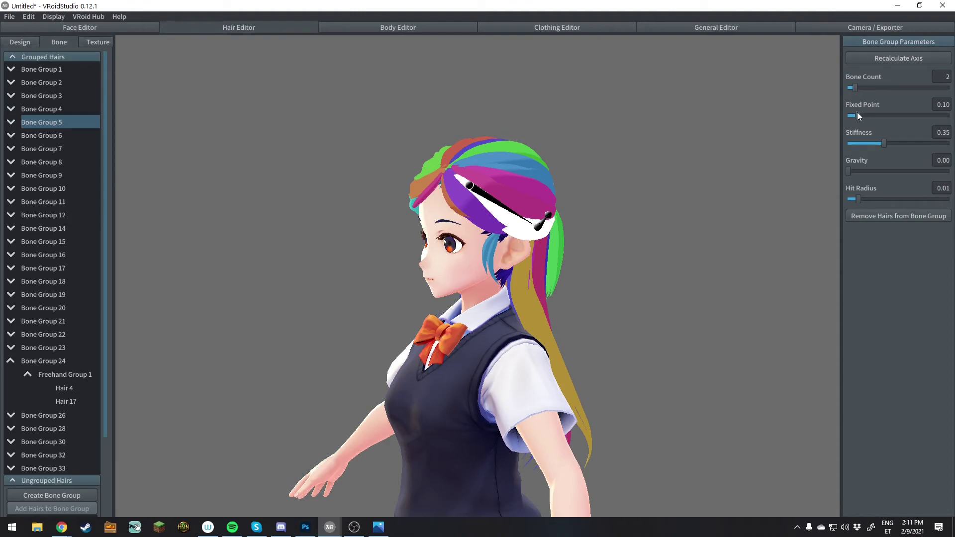
pyautogui.moveTo(856, 116); pyautogui.dragTo(901, 116)
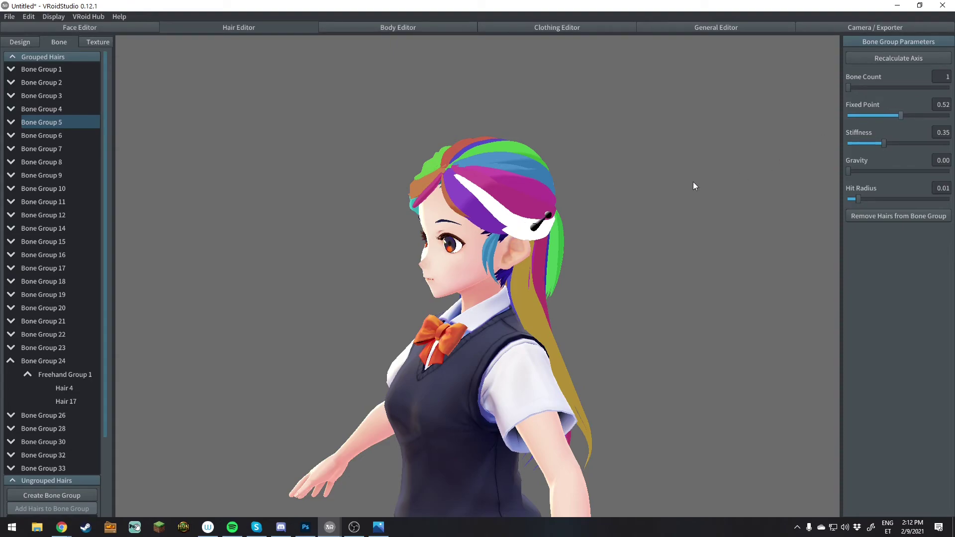
# Check Bone Groups 6 and 7, and reduce Bone Group 8 on the crown to a single bone with a much higher fixed point.
pyautogui.click(45, 135)
pyautogui.moveTo(407, 206); pyautogui.dragTo(525, 235, button='right')
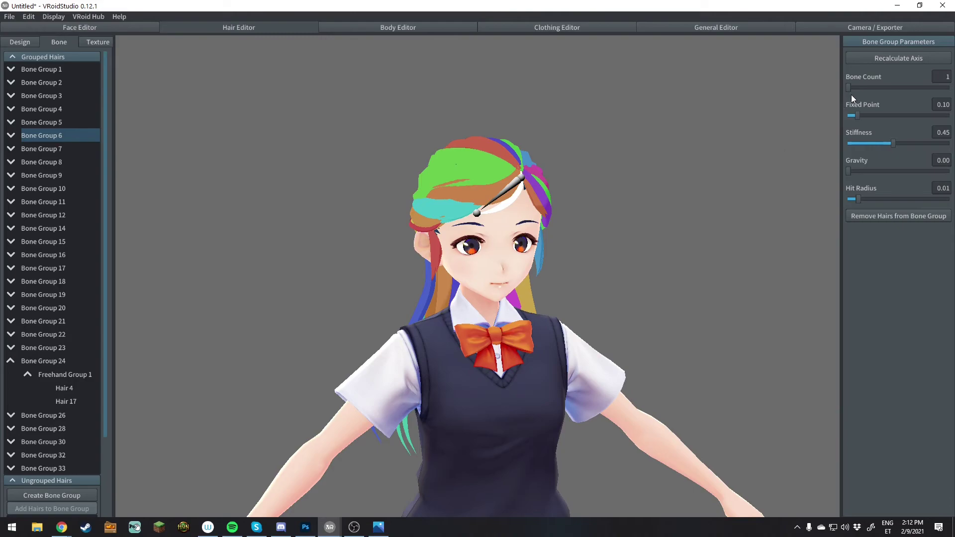
pyautogui.click(70, 149)
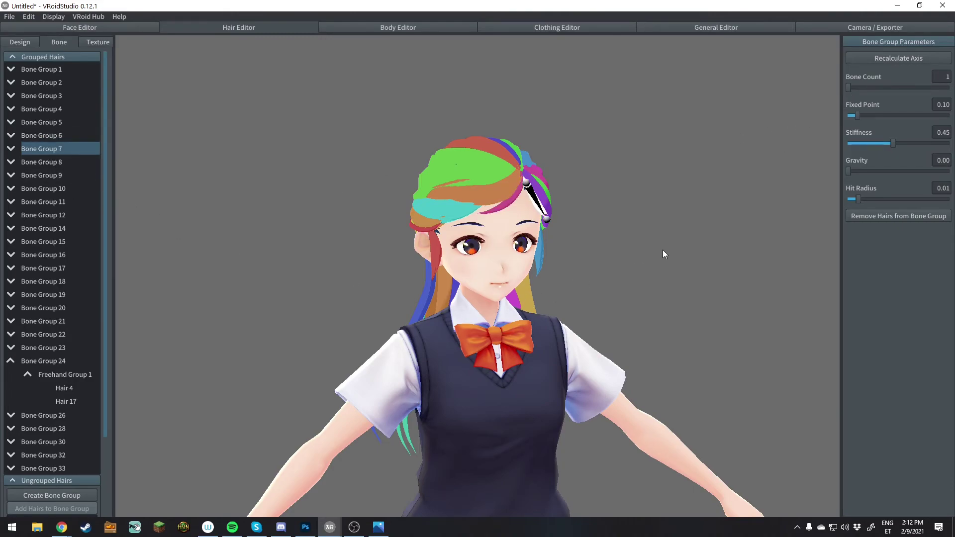
pyautogui.moveTo(662, 249); pyautogui.dragTo(618, 245, button='right')
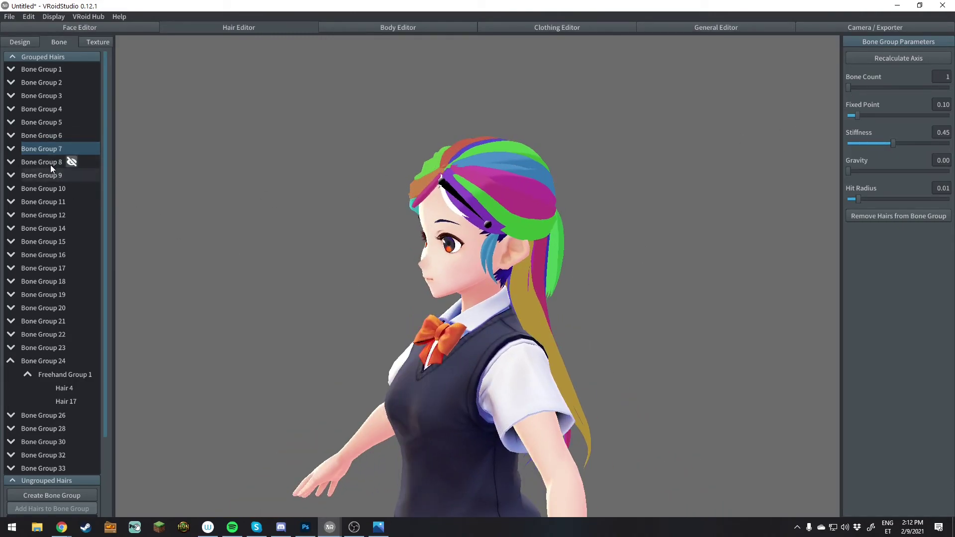
pyautogui.click(71, 162)
pyautogui.moveTo(616, 205); pyautogui.dragTo(591, 247, button='right')
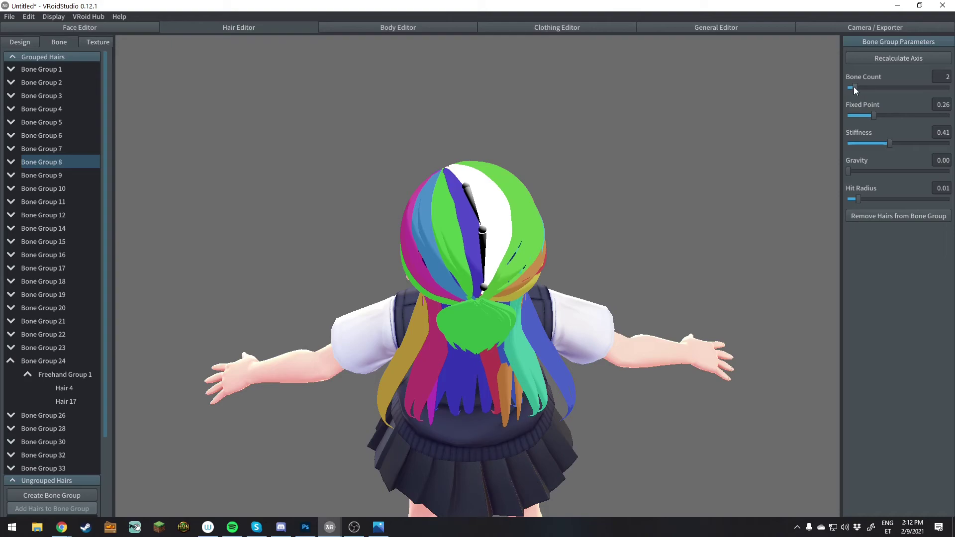
pyautogui.moveTo(854, 88); pyautogui.dragTo(848, 88)
pyautogui.moveTo(877, 117); pyautogui.dragTo(930, 116)
# Check the long back strand's Bone Group 9 and set Bone Group 10's fixed point to 0.54.
pyautogui.click(49, 175)
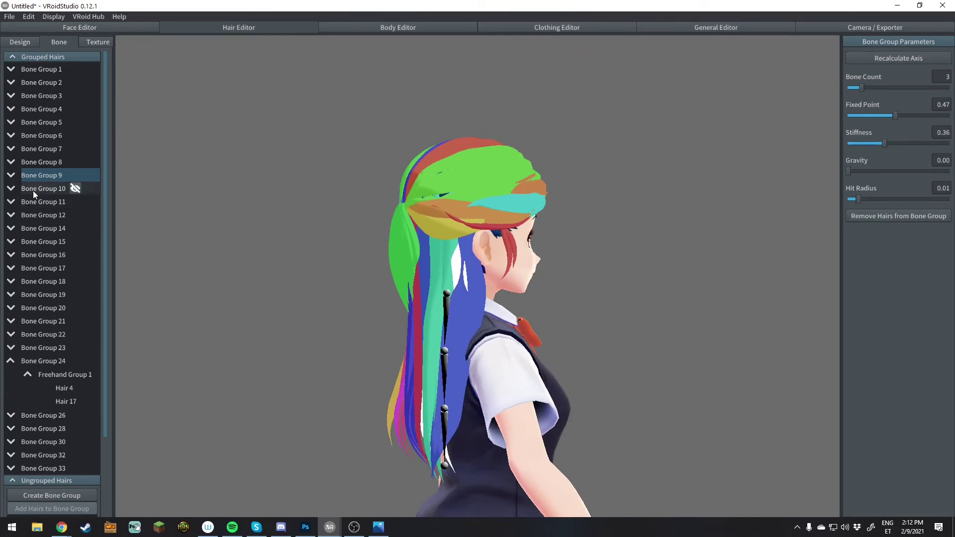
pyautogui.click(33, 190)
pyautogui.moveTo(857, 117); pyautogui.dragTo(902, 112)
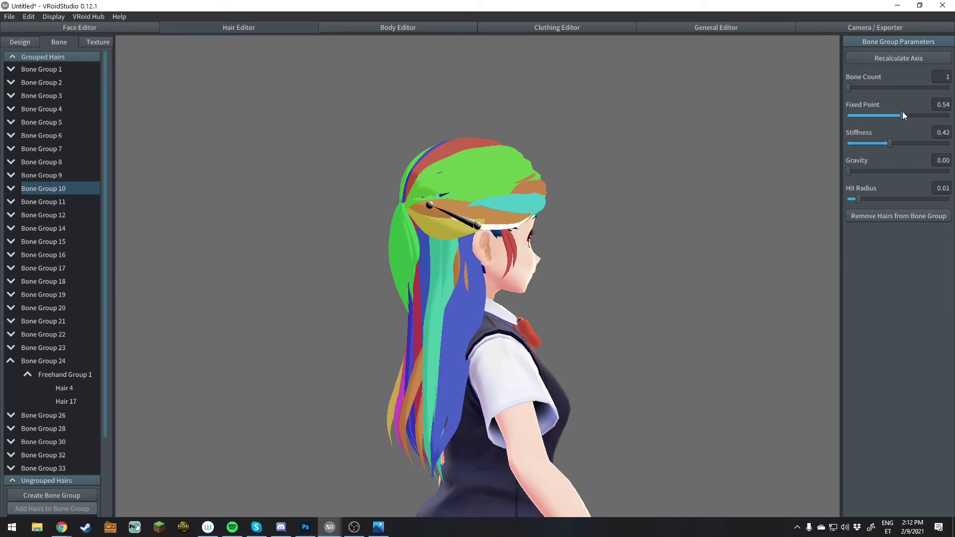
# Reduce Bone Group 11 to a single bone and raise its fixed point towards the strand's end.
pyautogui.click(36, 203)
pyautogui.moveTo(854, 88); pyautogui.dragTo(819, 91)
pyautogui.moveTo(818, 91); pyautogui.dragTo(577, 183, button='right')
pyautogui.moveTo(856, 114); pyautogui.dragTo(923, 112)
# Check Bone Groups 12 and 14, and reduce Bone Group 15 to a single bone with a raised fixed point.
pyautogui.click(44, 215)
pyautogui.moveTo(787, 189); pyautogui.dragTo(677, 177, button='right')
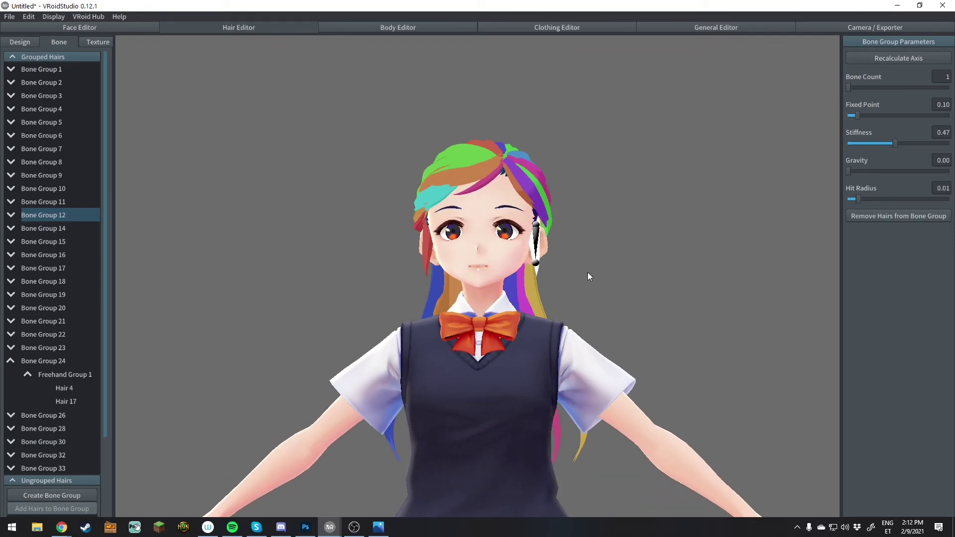
pyautogui.moveTo(590, 272); pyautogui.dragTo(473, 231, button='right')
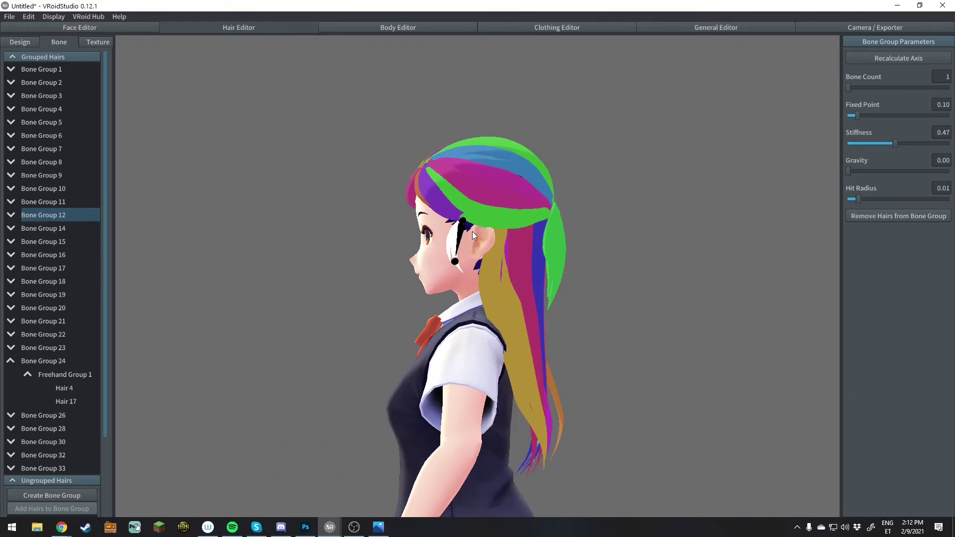
pyautogui.click(31, 228)
pyautogui.moveTo(291, 284); pyautogui.dragTo(247, 288, button='right')
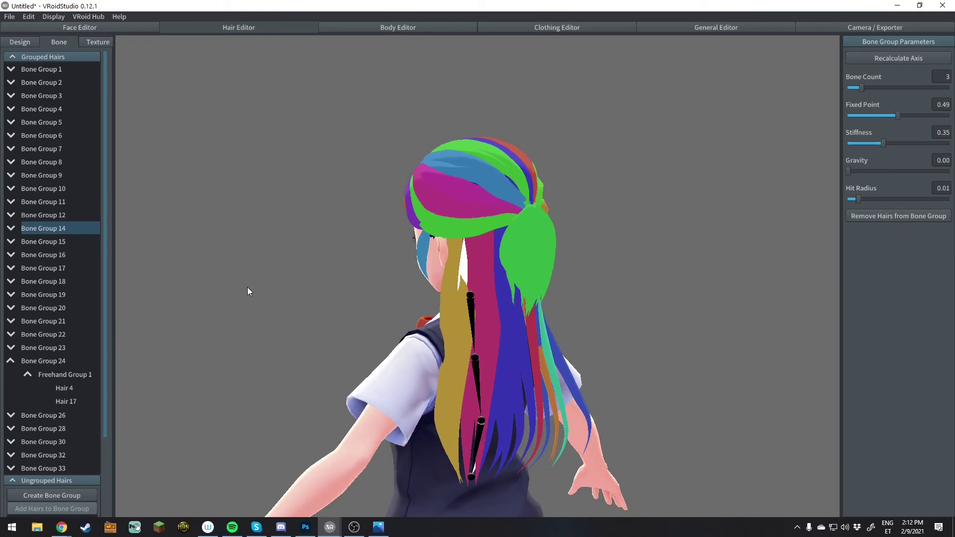
pyautogui.click(43, 244)
pyautogui.moveTo(852, 87); pyautogui.dragTo(924, 116)
# Check Bone Groups 16 and 17, and set Bone Group 18's bone count to 1 and fixed point to 0.78.
pyautogui.click(54, 255)
pyautogui.moveTo(348, 217); pyautogui.dragTo(183, 228, button='right')
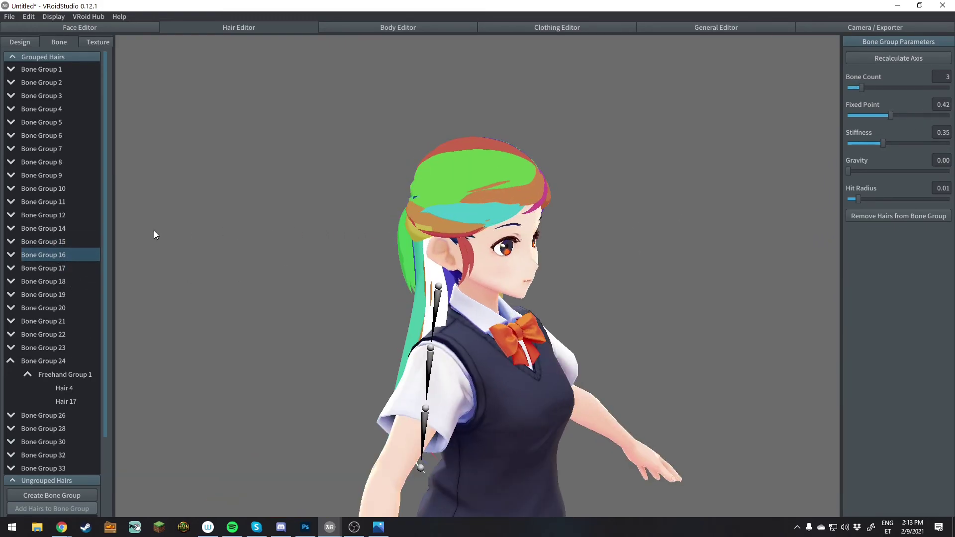
pyautogui.click(70, 268)
pyautogui.click(10, 361)
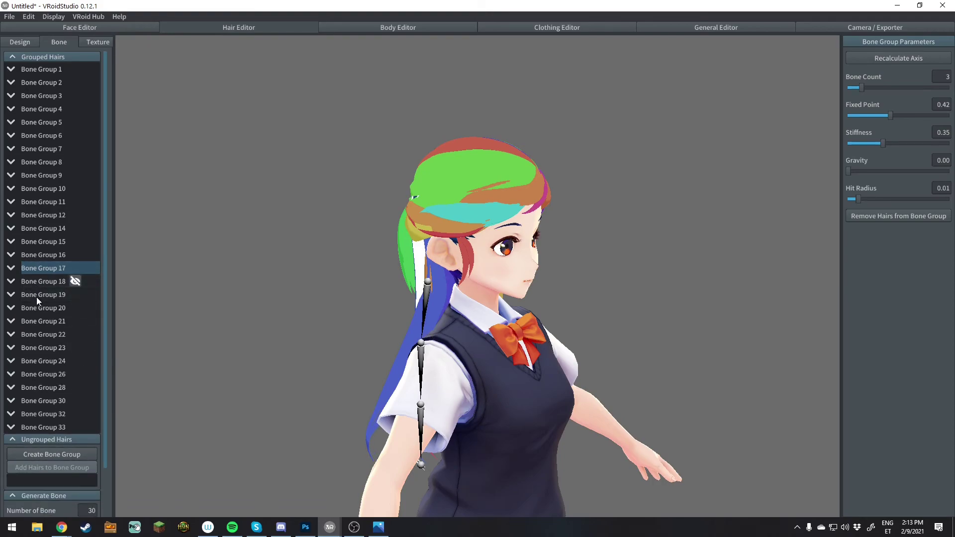
pyautogui.click(35, 282)
pyautogui.moveTo(149, 289); pyautogui.dragTo(498, 284, button='right')
pyautogui.moveTo(854, 88); pyautogui.dragTo(926, 116)
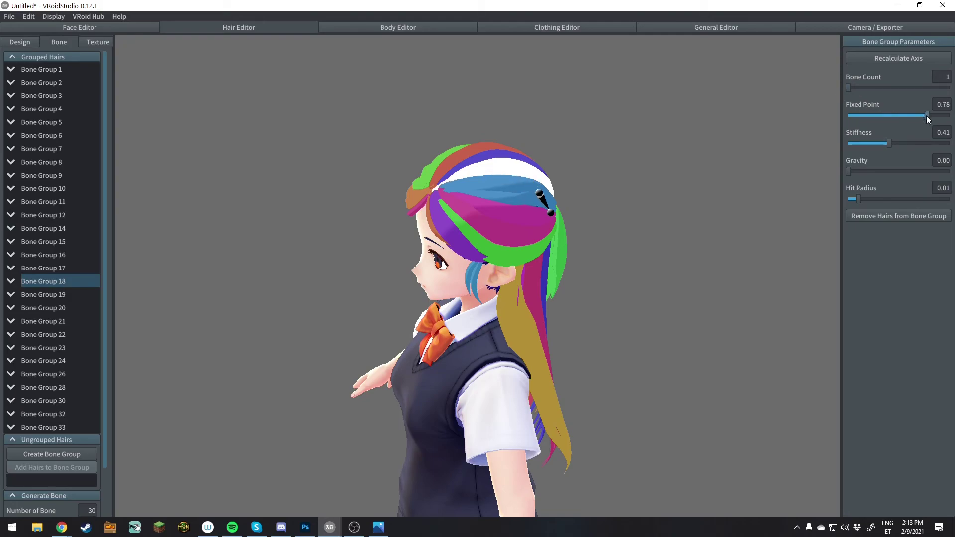
# Check the back hair's Bone Groups 19 to 21 and set the ponytail's Bone Group 22 to a bone count of 4.
pyautogui.click(52, 297)
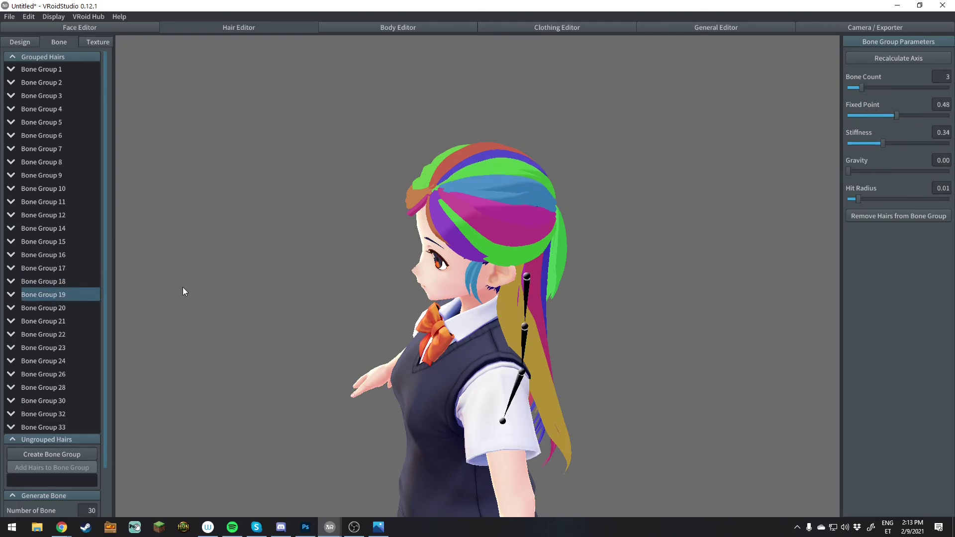
pyautogui.moveTo(149, 318); pyautogui.dragTo(292, 334, button='right')
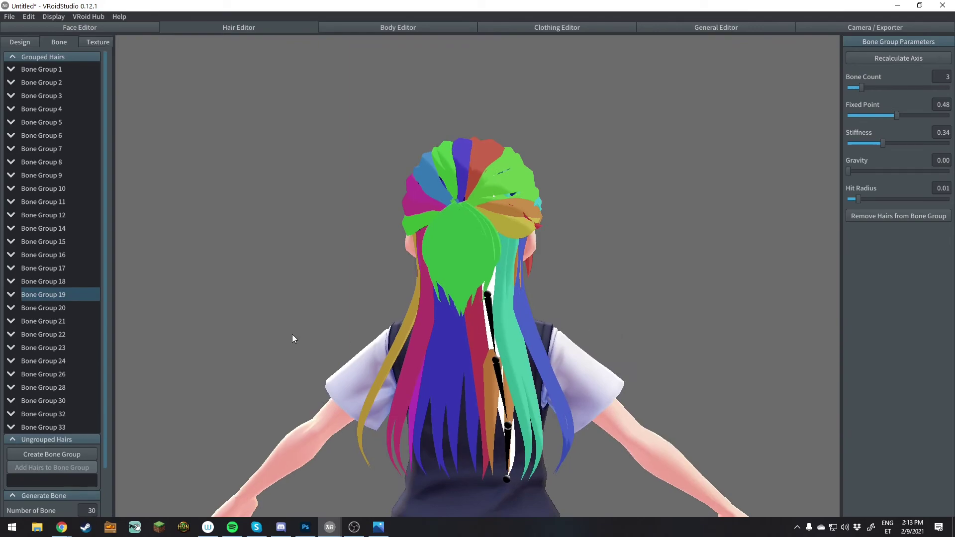
pyautogui.click(40, 308)
pyautogui.click(37, 321)
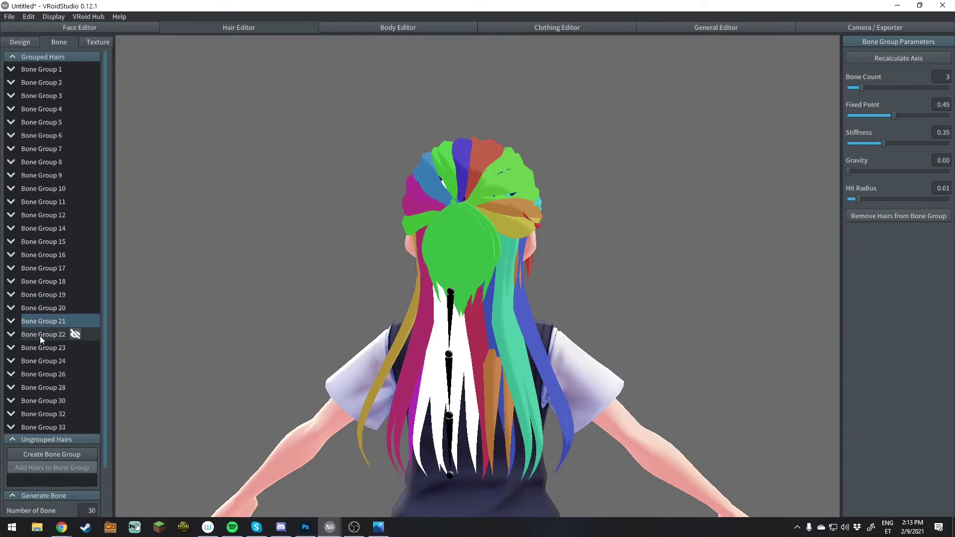
pyautogui.click(40, 337)
pyautogui.moveTo(411, 228); pyautogui.dragTo(607, 220, button='right')
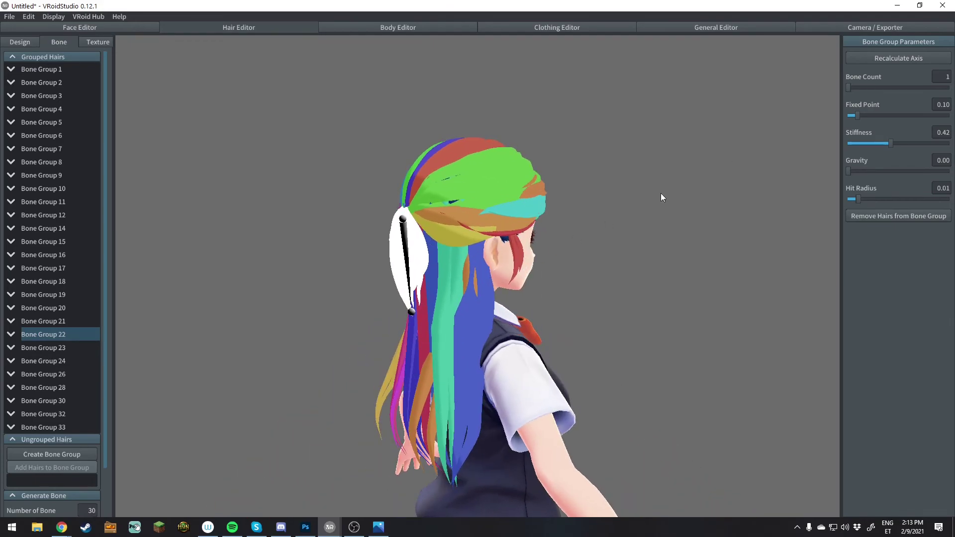
pyautogui.moveTo(849, 88); pyautogui.dragTo(867, 88)
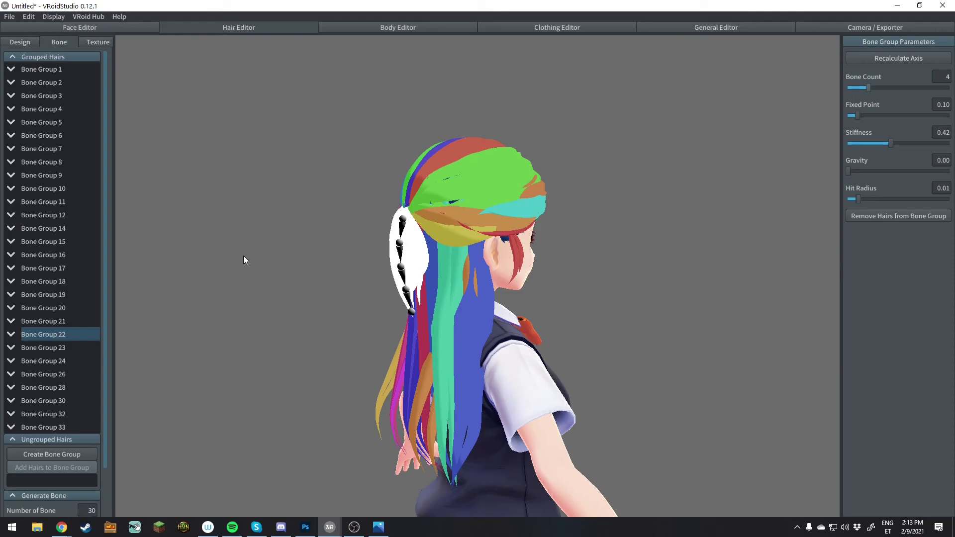
# Set Bone Group 23's bone count to 1 and its fixed point to 0.65.
pyautogui.click(46, 350)
pyautogui.moveTo(860, 87); pyautogui.dragTo(710, 121)
pyautogui.moveTo(710, 121); pyautogui.dragTo(408, 172, button='right')
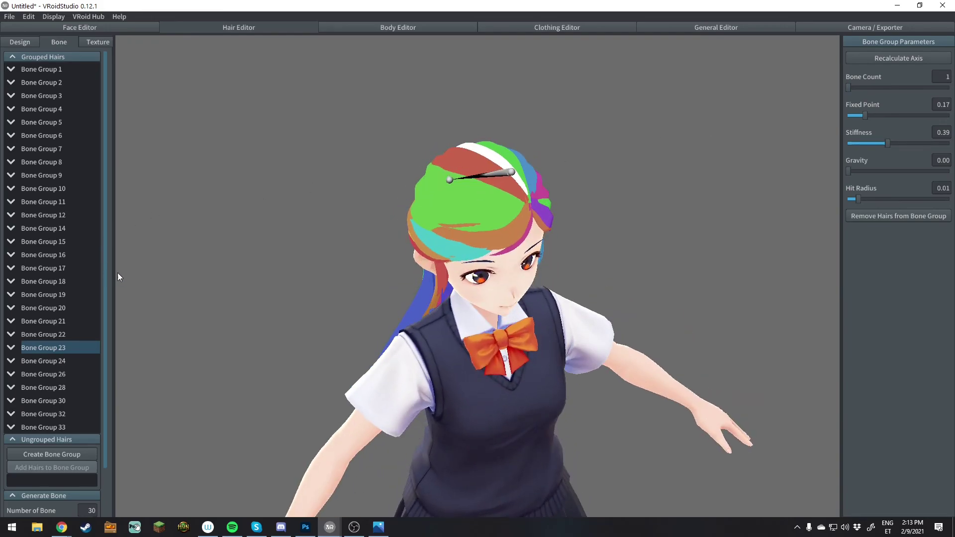
pyautogui.moveTo(861, 117); pyautogui.dragTo(913, 116)
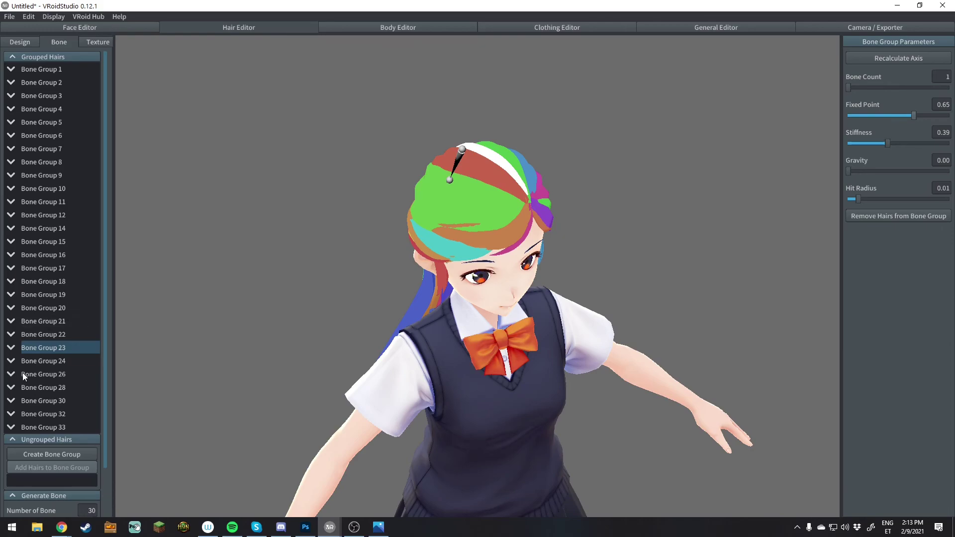
# Check the bone placement of Bone Groups 24, 26, 28 and 30 from several angles around the head.
pyautogui.click(31, 362)
pyautogui.moveTo(377, 258); pyautogui.dragTo(613, 193, button='right')
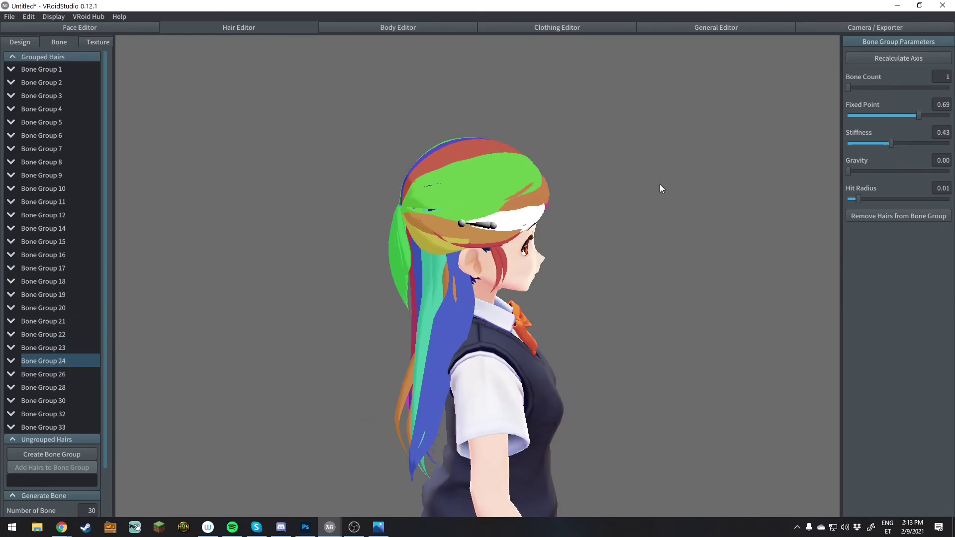
pyautogui.click(46, 376)
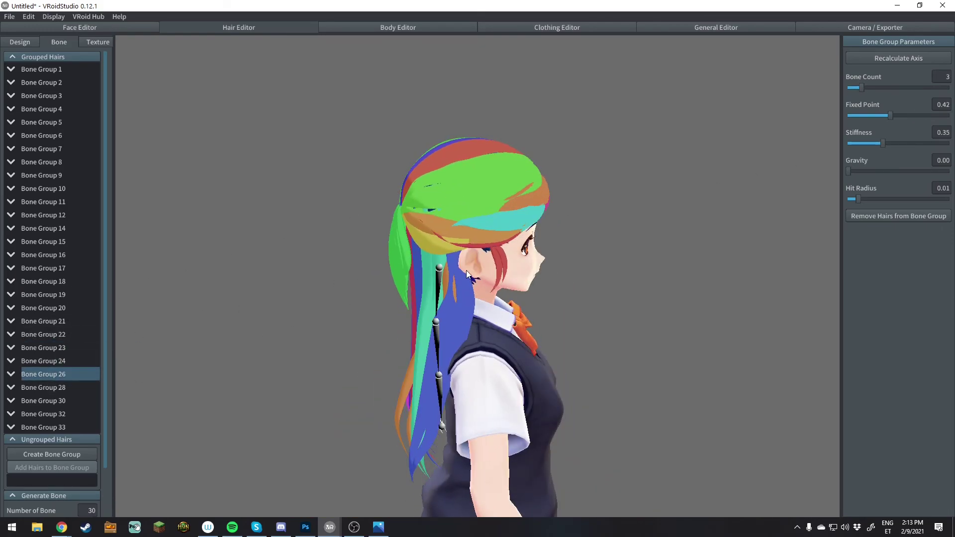
pyautogui.moveTo(199, 269); pyautogui.dragTo(393, 261, button='right')
pyautogui.click(47, 388)
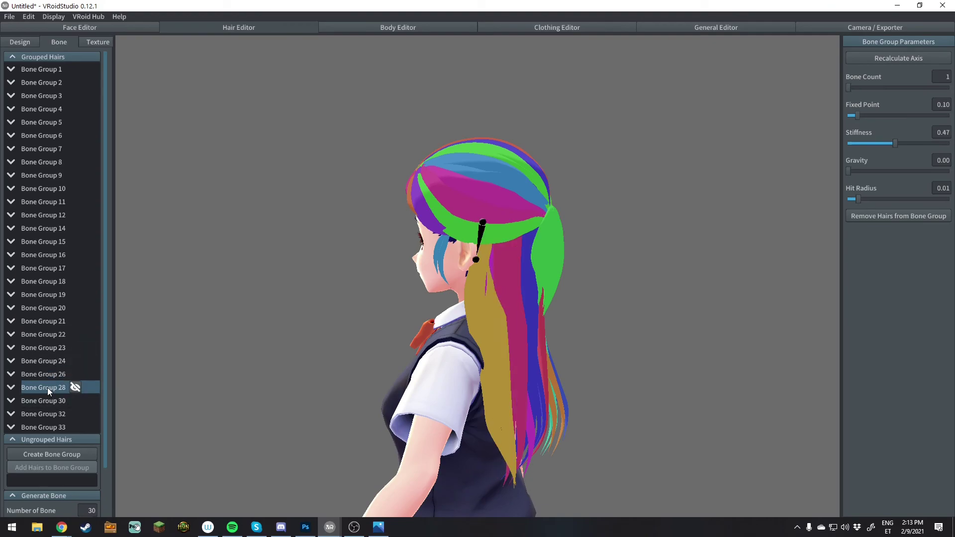
pyautogui.moveTo(378, 265); pyautogui.dragTo(512, 251, button='right')
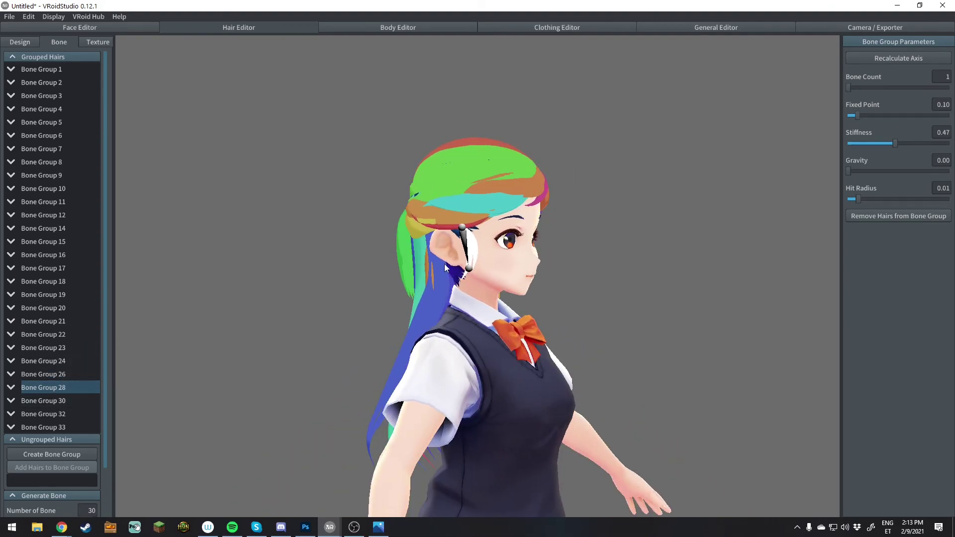
pyautogui.click(53, 398)
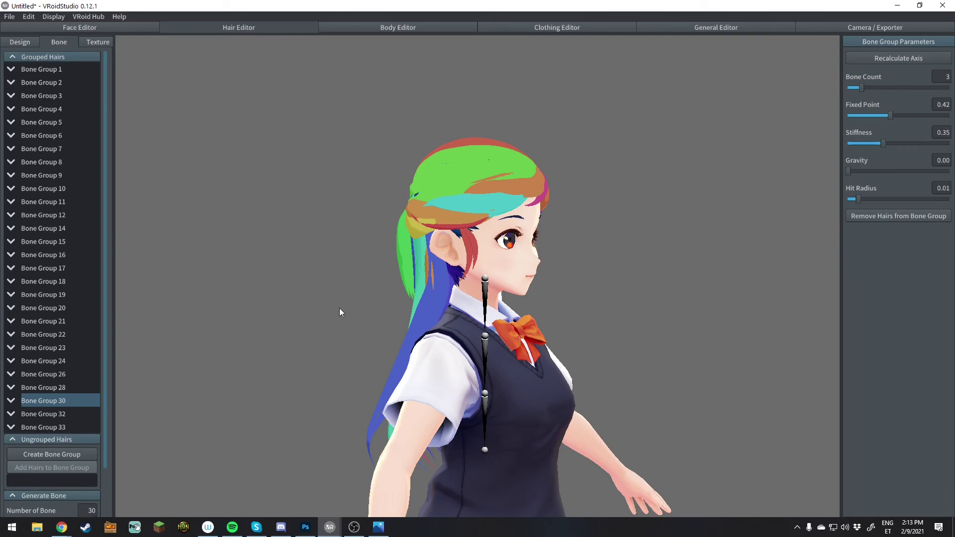
pyautogui.moveTo(427, 317); pyautogui.dragTo(109, 373, button='right')
# Set Bone Group 32's bone count to 1 and its fixed point to 0.78, and check Bone Group 33.
pyautogui.click(42, 414)
pyautogui.moveTo(311, 327); pyautogui.dragTo(597, 249, button='right')
pyautogui.moveTo(867, 88); pyautogui.dragTo(939, 111)
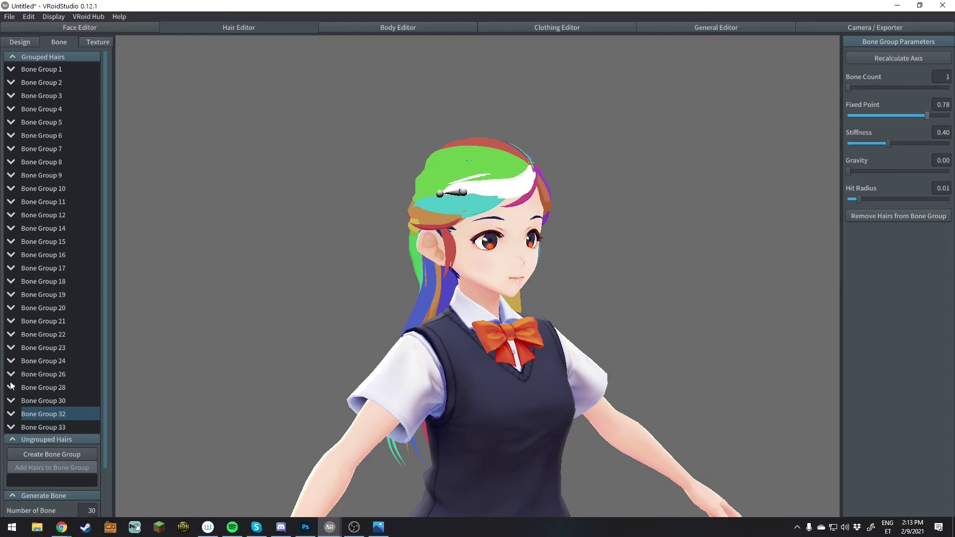
pyautogui.click(42, 427)
pyautogui.moveTo(309, 302); pyautogui.dragTo(433, 258, button='right')
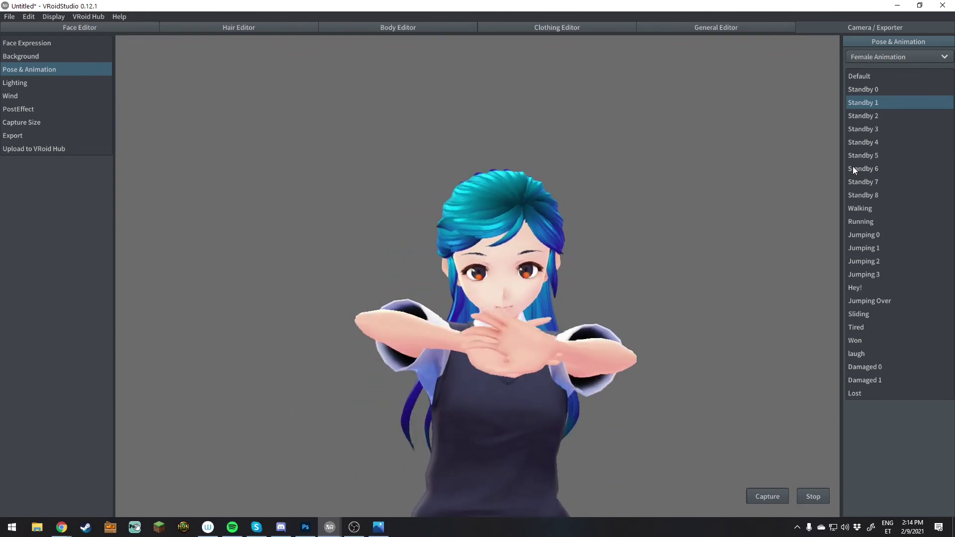
# Play the Standby 0 animation and examine the blue hairstyle from several angles while the avatar moves.
pyautogui.click(867, 91)
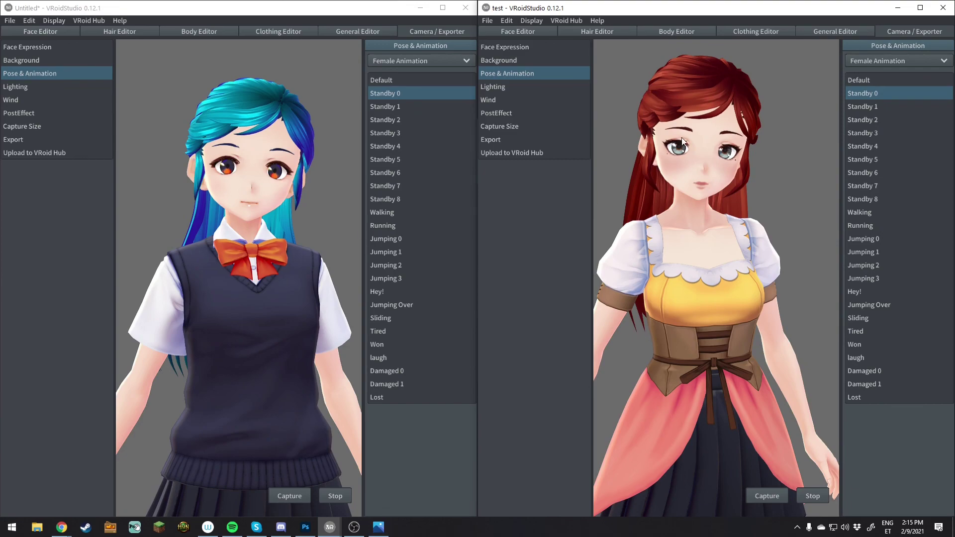
pyautogui.moveTo(281, 294)
pyautogui.mouseDown(button='right')
pyautogui.moveTo(230, 293)
pyautogui.moveTo(234, 282)
pyautogui.moveTo(283, 277)
pyautogui.mouseUp(button='right')
pyautogui.moveTo(207, 321); pyautogui.dragTo(247, 299, button='right')
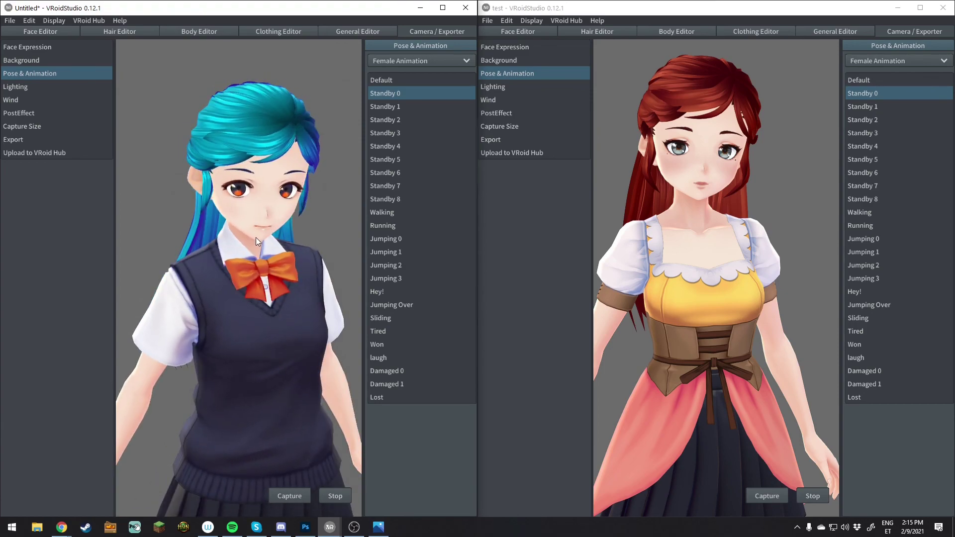
pyautogui.moveTo(255, 240); pyautogui.dragTo(261, 246, button='right')
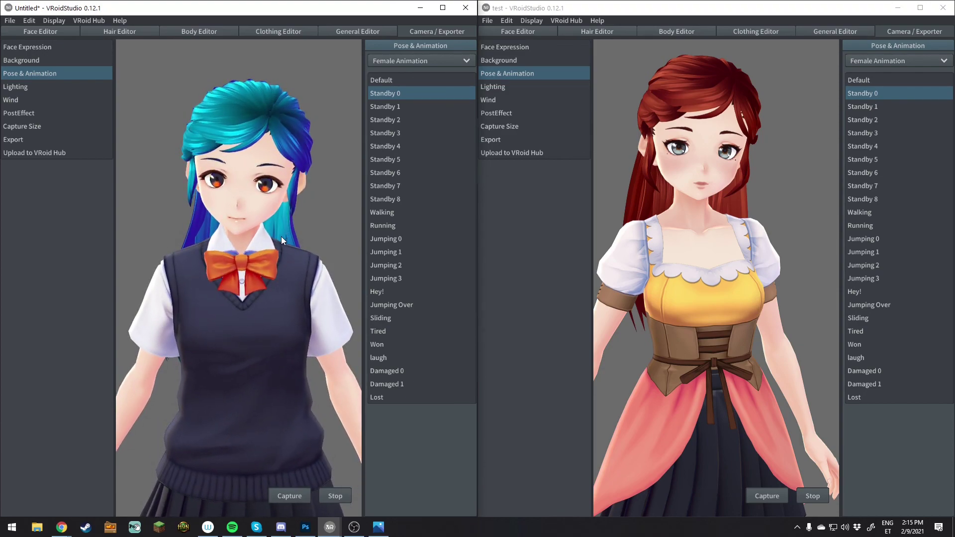
pyautogui.moveTo(279, 236); pyautogui.dragTo(267, 245, button='right')
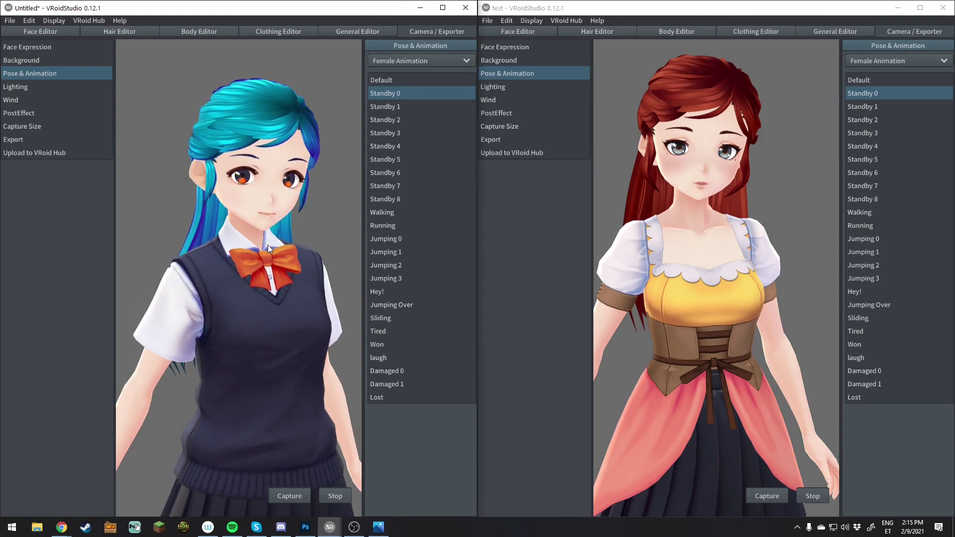